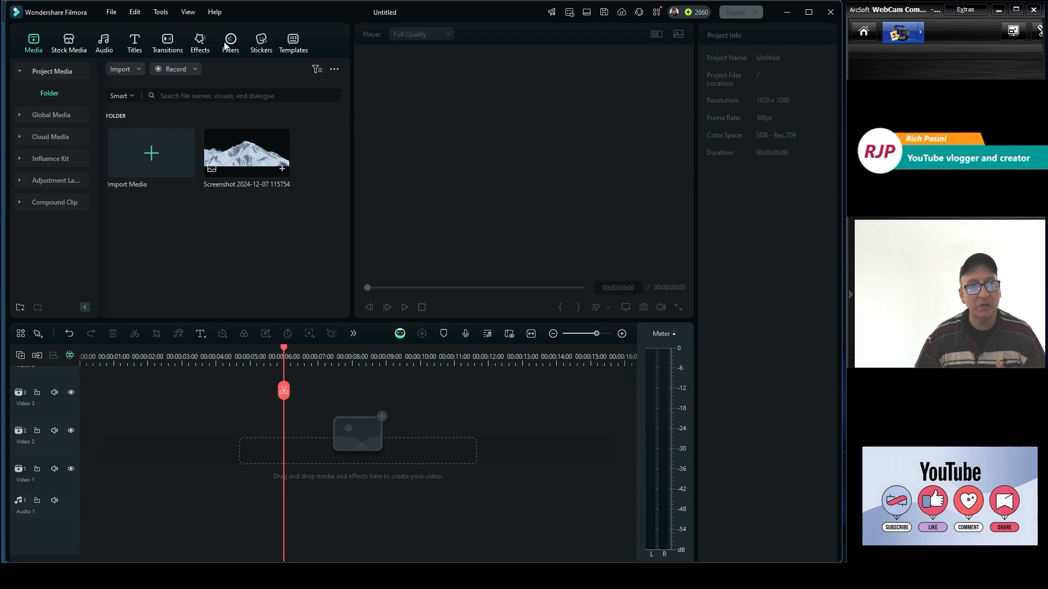
{"action": "left_click", "coordinate": [67, 46]}
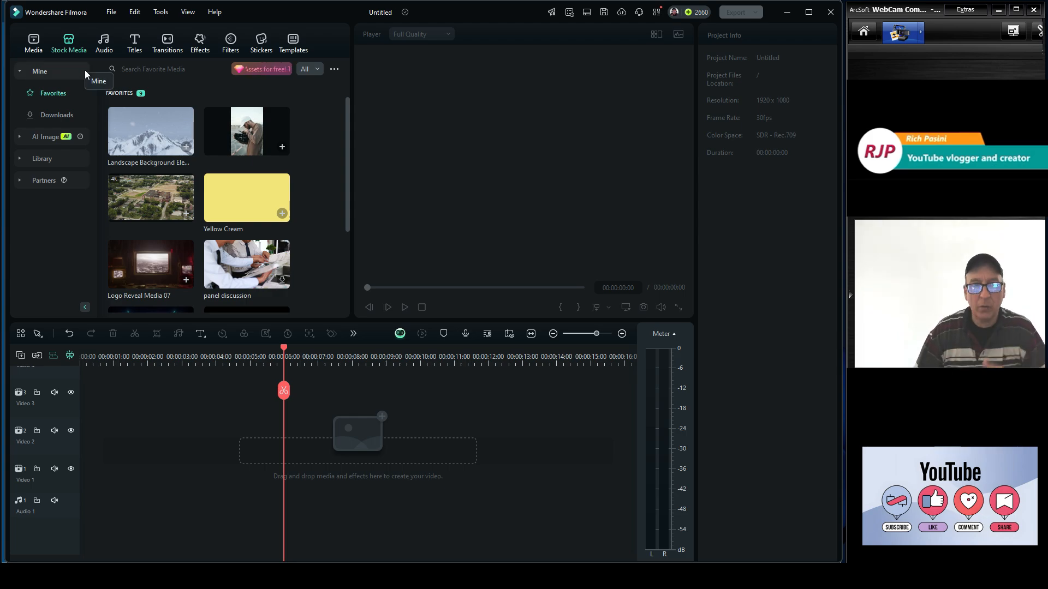
{"action": "left_click", "coordinate": [34, 43]}
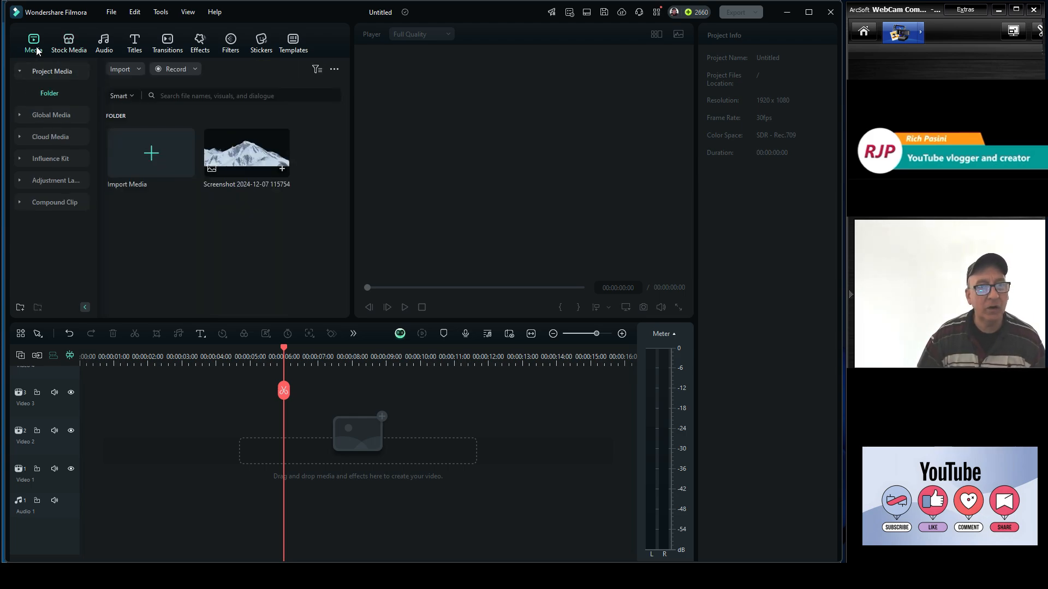
{"action": "double_click", "coordinate": [258, 150]}
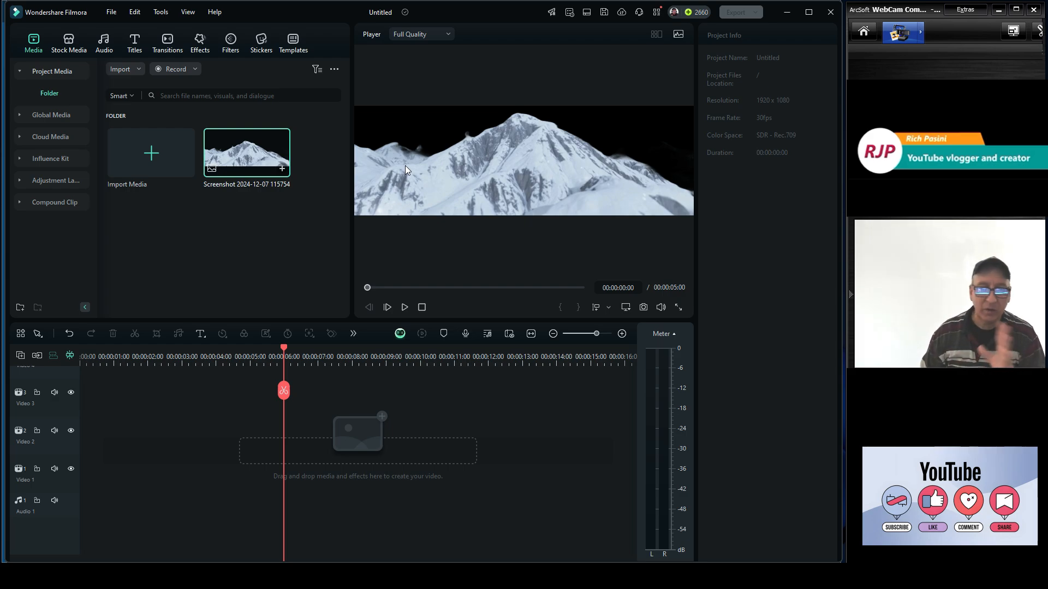
Preview the Landscape Background clip from the stock media favorites, scrubbing to its end and back to the first frame.
{"action": "left_click", "coordinate": [66, 45]}
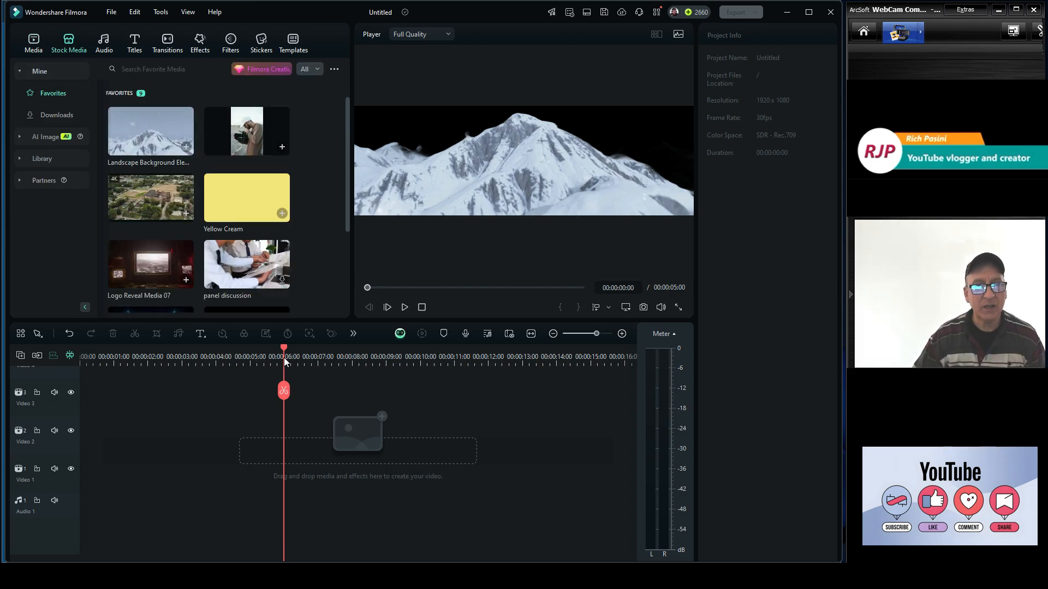
{"action": "left_click", "coordinate": [149, 126]}
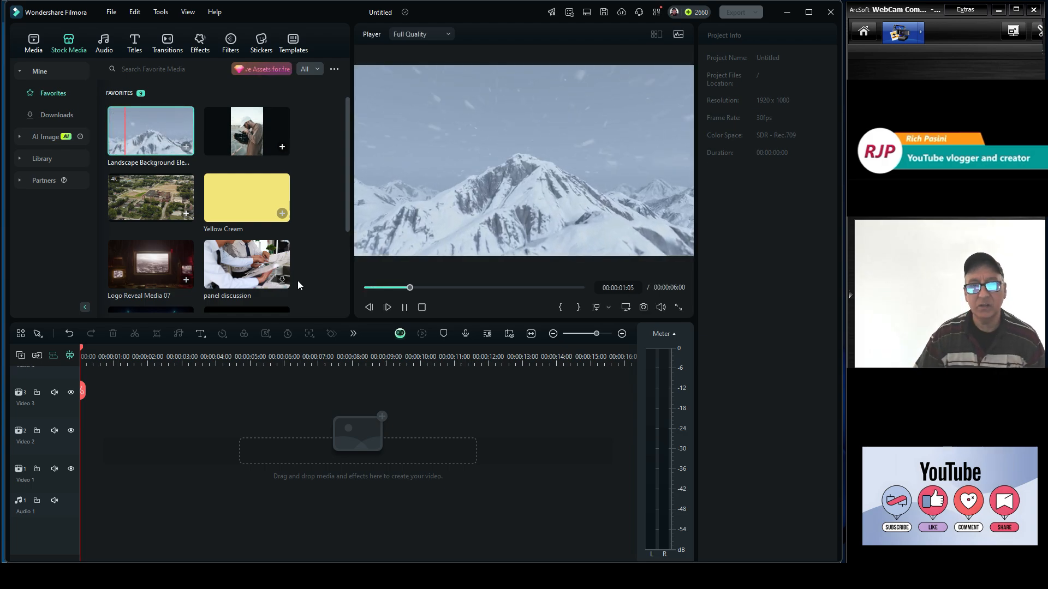
{"action": "left_click", "coordinate": [405, 308]}
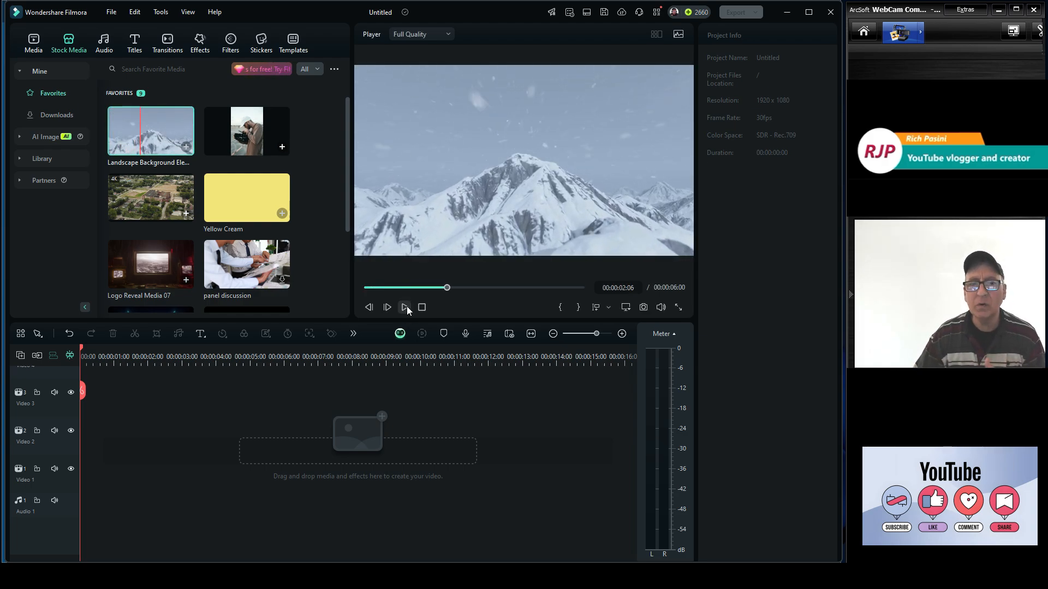
{"action": "left_click_drag", "start_coordinate": [448, 288], "coordinate": [598, 296]}
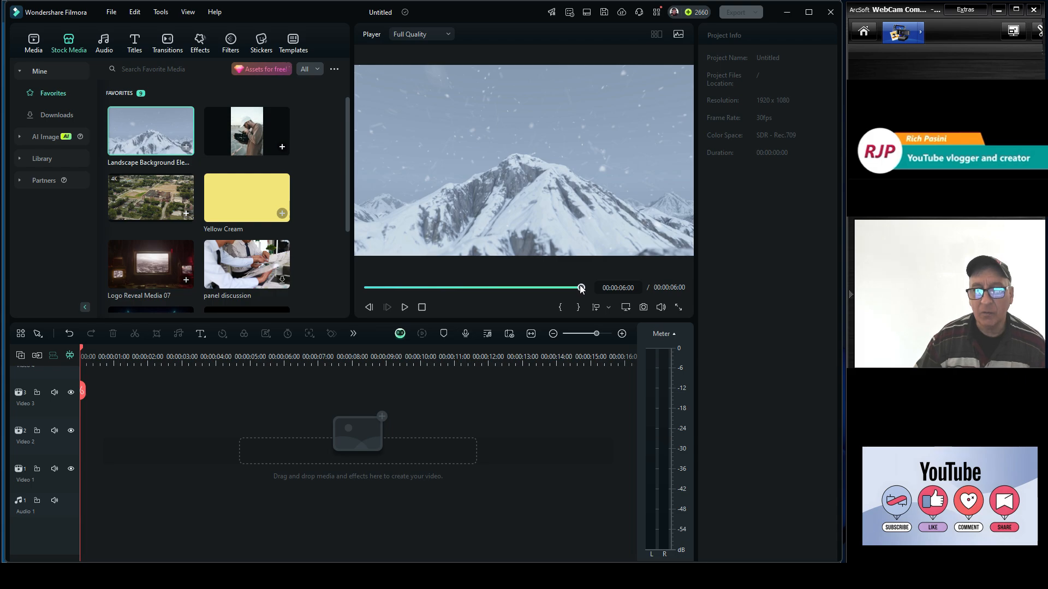
{"action": "left_click_drag", "start_coordinate": [580, 290], "coordinate": [316, 297]}
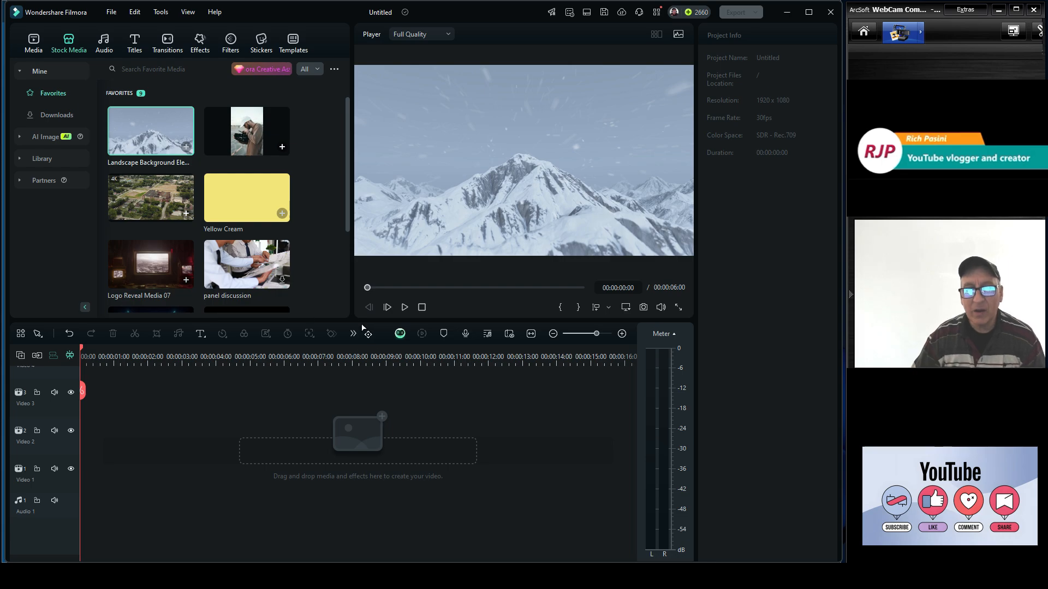
{"action": "left_click", "coordinate": [404, 308]}
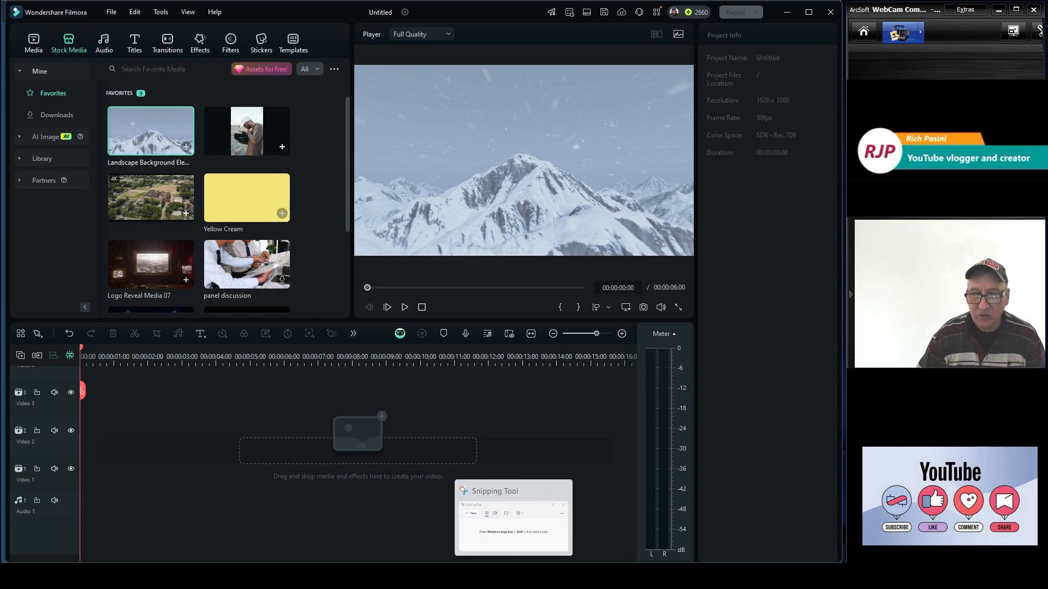
Switch to Snipping Tool and capture a wide rectangular snip of the mountain range from the preview's first frame.
{"action": "left_click", "coordinate": [513, 576]}
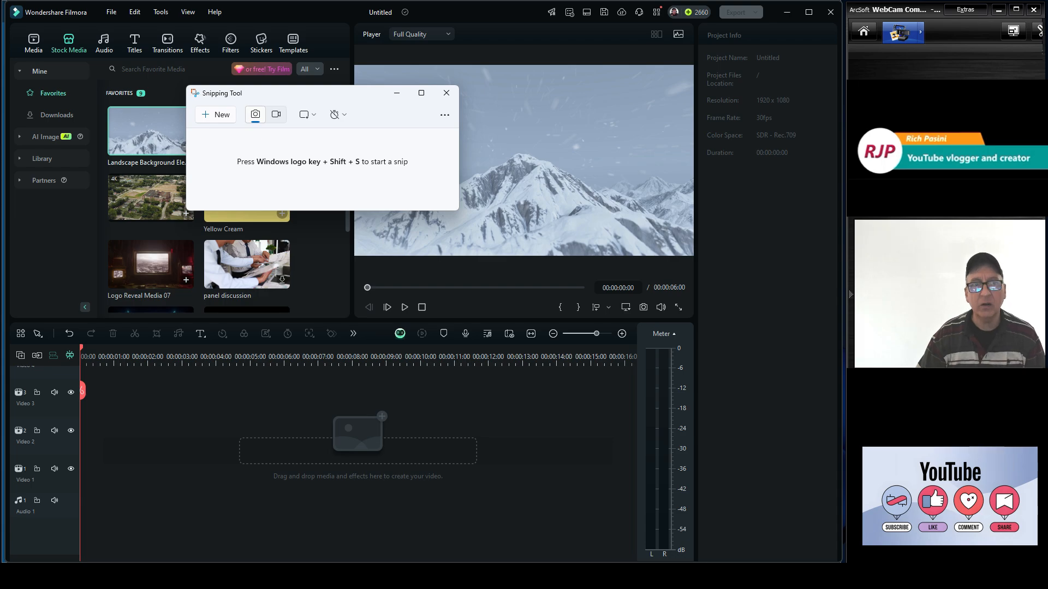
{"action": "left_click_drag", "start_coordinate": [333, 97], "coordinate": [196, 63]}
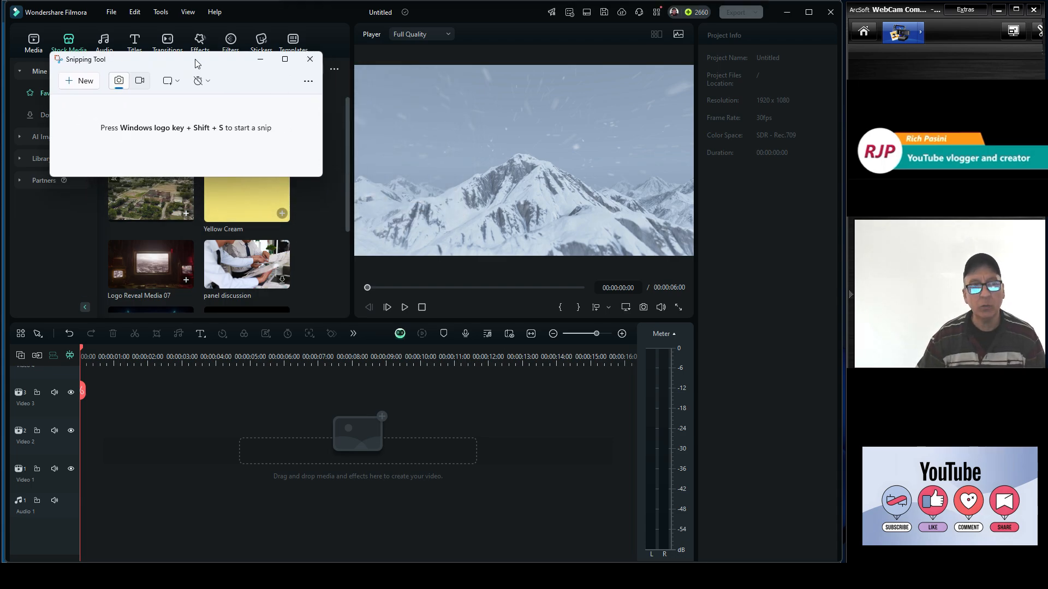
{"action": "left_click", "coordinate": [83, 82]}
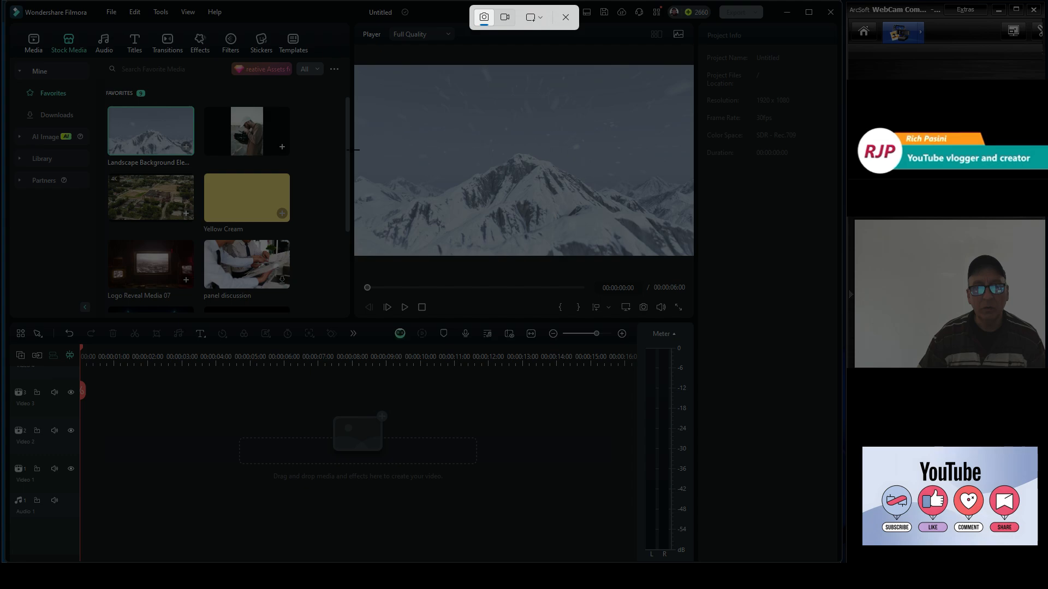
{"action": "left_click_drag", "start_coordinate": [357, 147], "coordinate": [692, 252]}
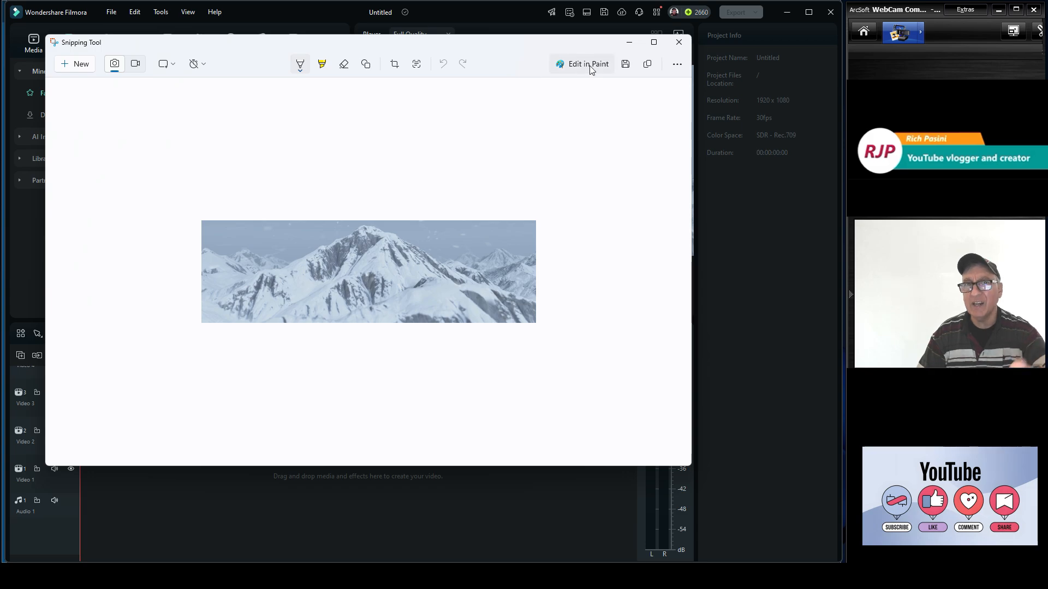
Save the mountain snip as Screenshot 2024-12-07 123740.jpg in the Downloads folder and close Snipping Tool.
{"action": "left_click", "coordinate": [625, 65]}
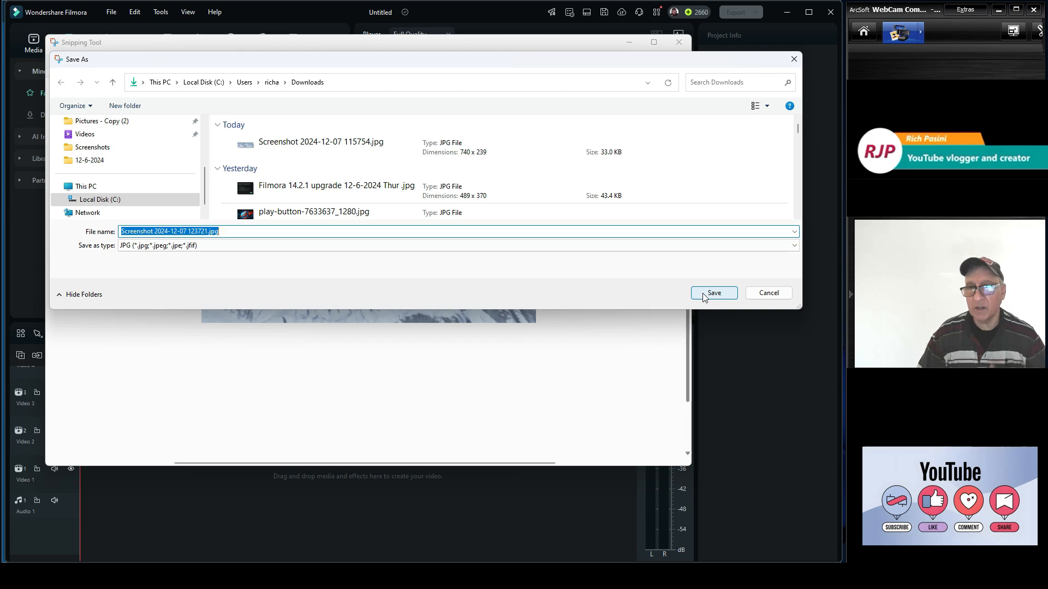
{"action": "left_click", "coordinate": [795, 59]}
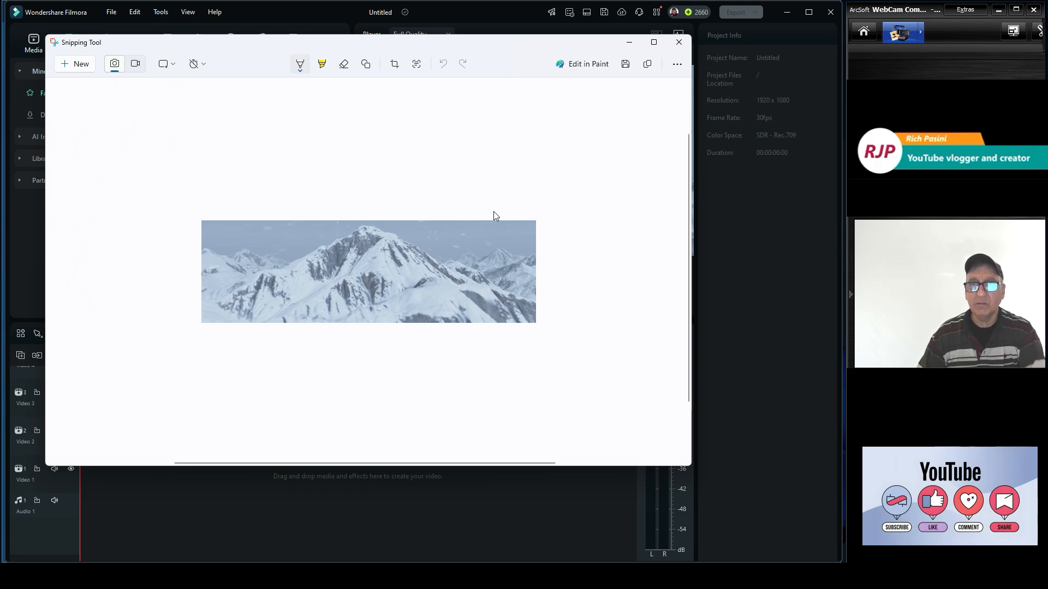
{"action": "left_click", "coordinate": [679, 42]}
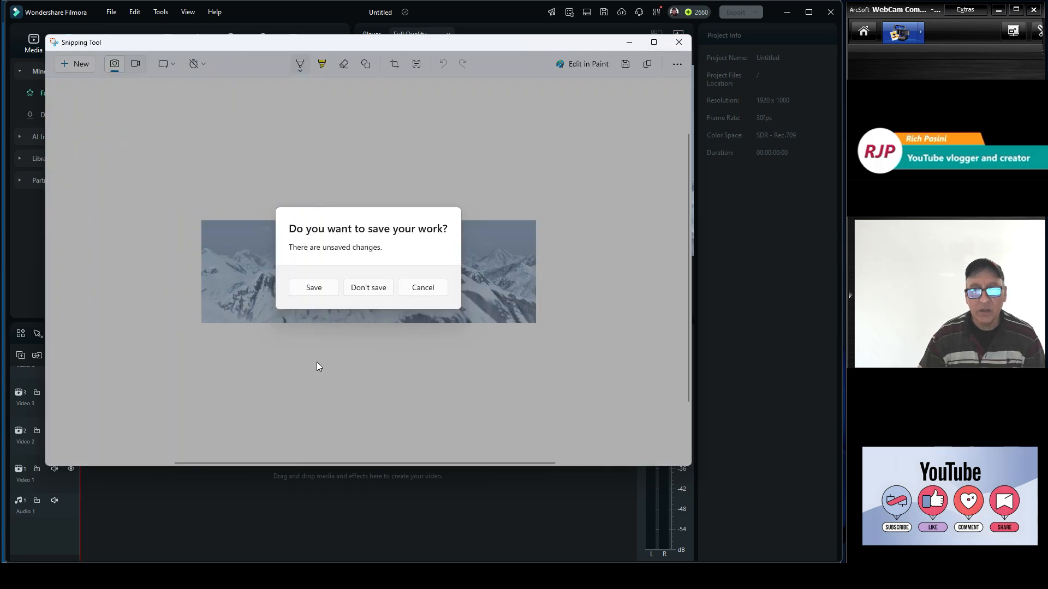
{"action": "left_click", "coordinate": [312, 287]}
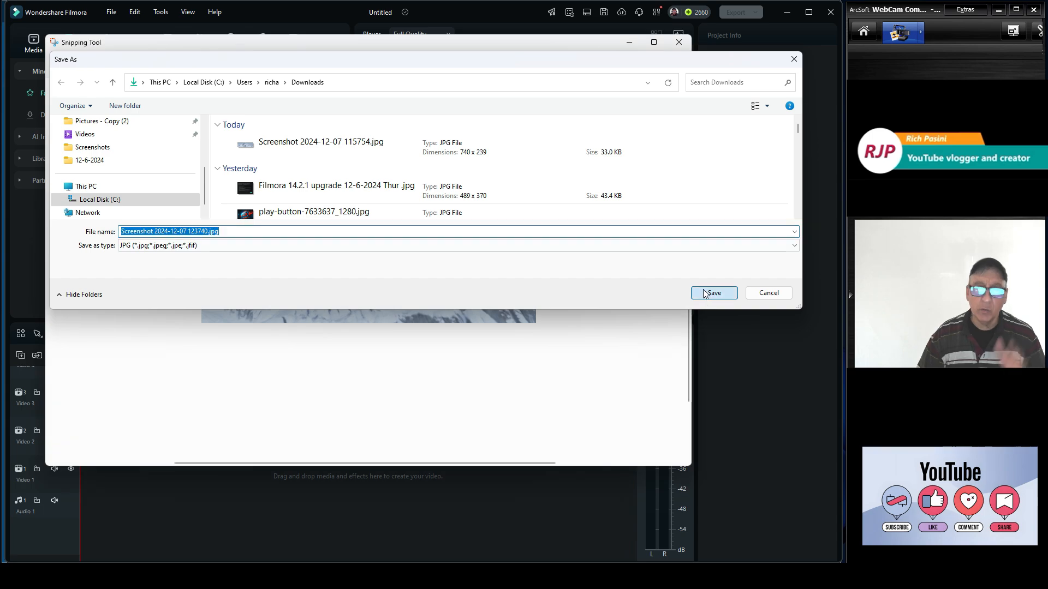
{"action": "left_click", "coordinate": [713, 293]}
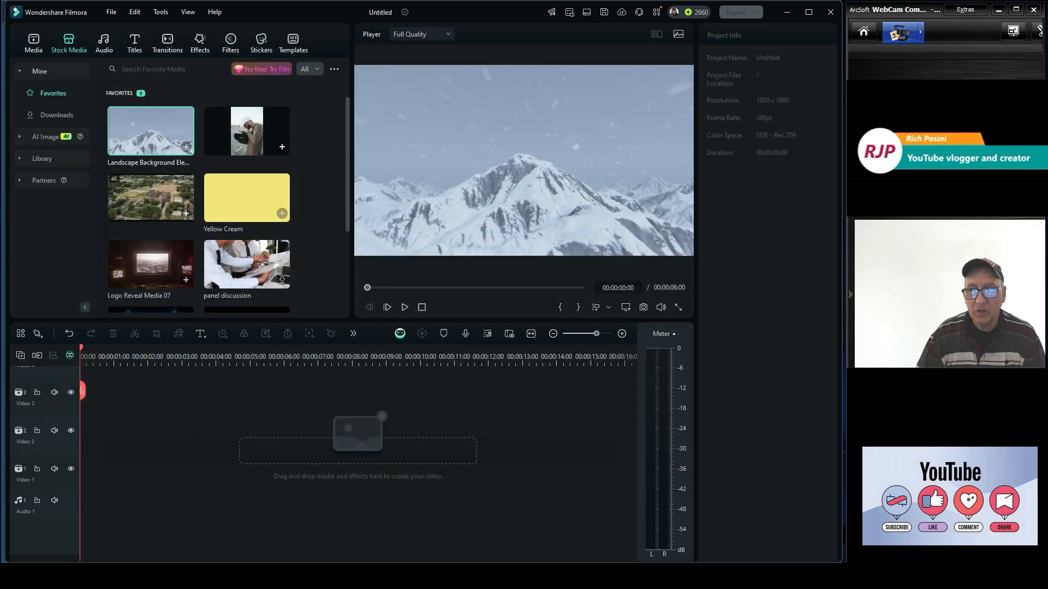
Switch to Adobe Express and remove the background from Screenshot 2024-12-07 115754.jpg in the Downloads folder.
{"action": "left_click", "coordinate": [715, 516]}
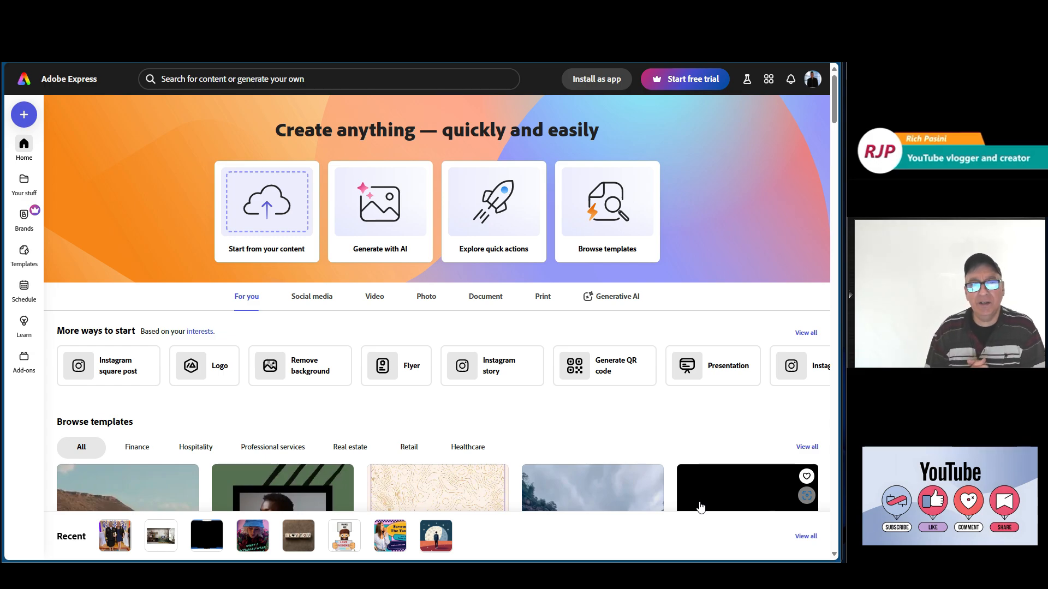
{"action": "left_click", "coordinate": [312, 378]}
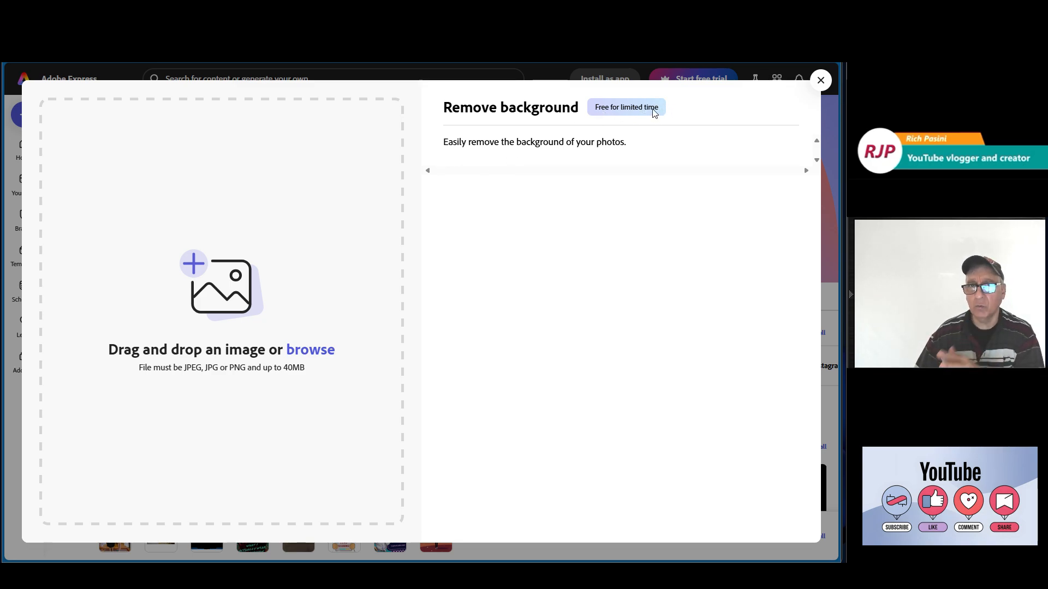
{"action": "left_click", "coordinate": [300, 350]}
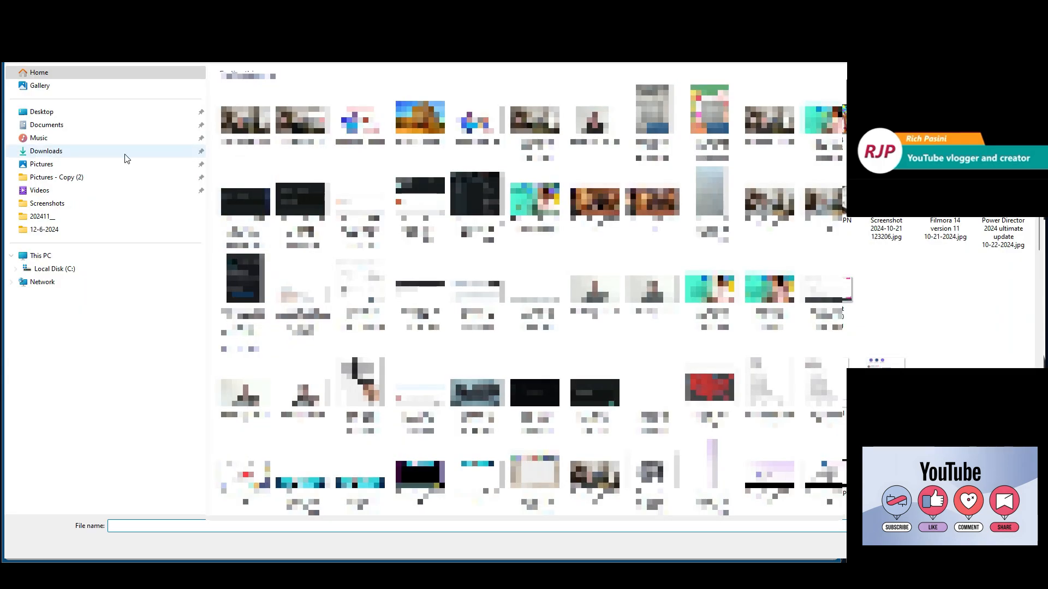
{"action": "left_click", "coordinate": [36, 155]}
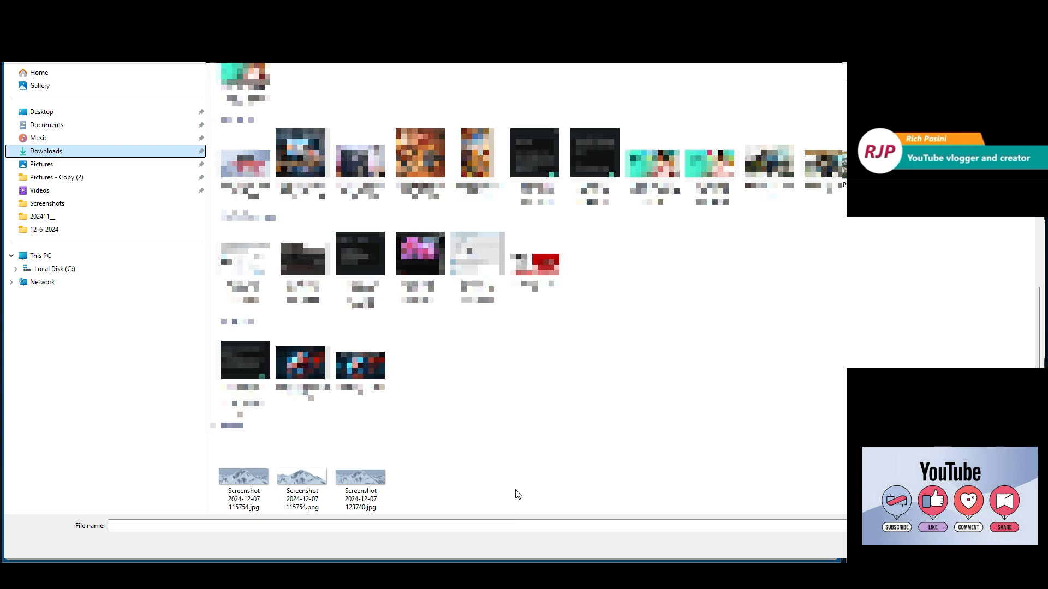
{"action": "left_click", "coordinate": [247, 478]}
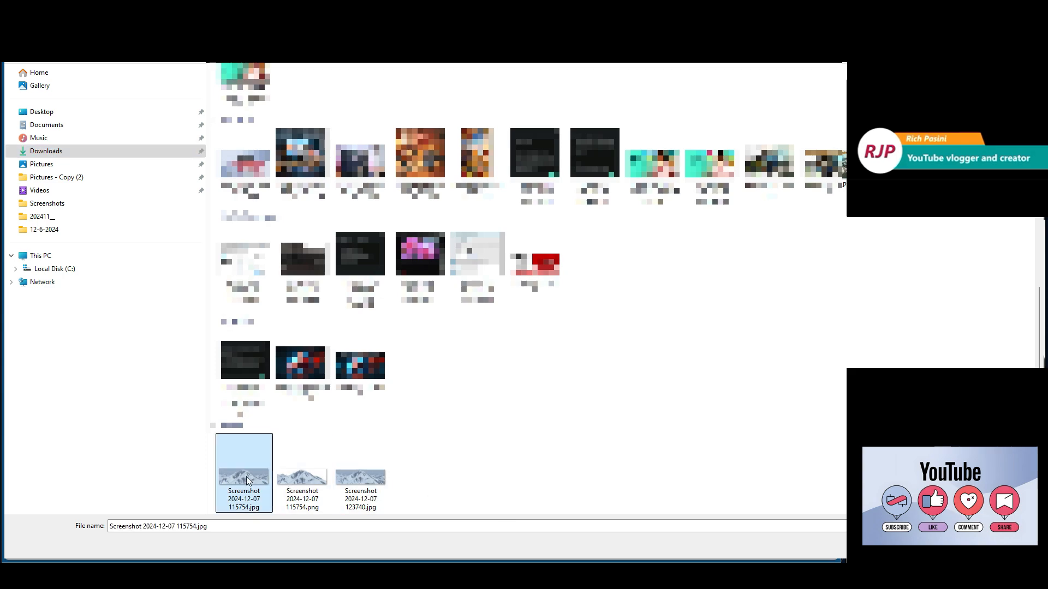
{"action": "key", "text": "Return"}
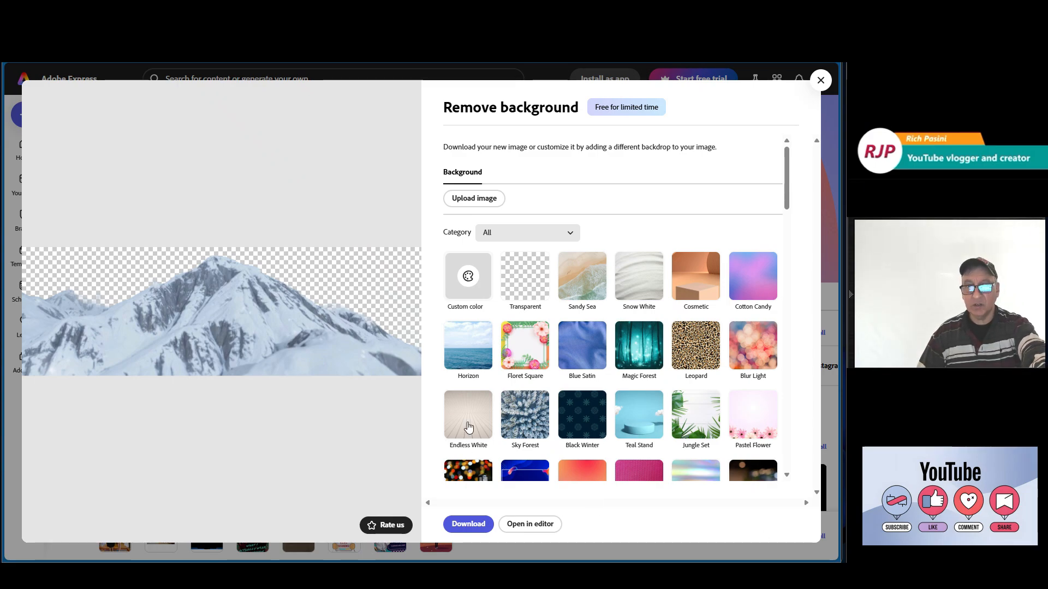
Try the Sandy Sea, Snow White, Cosmetic and Cotton Candy backdrops behind the mountain and return to Transparent.
{"action": "left_click", "coordinate": [588, 275]}
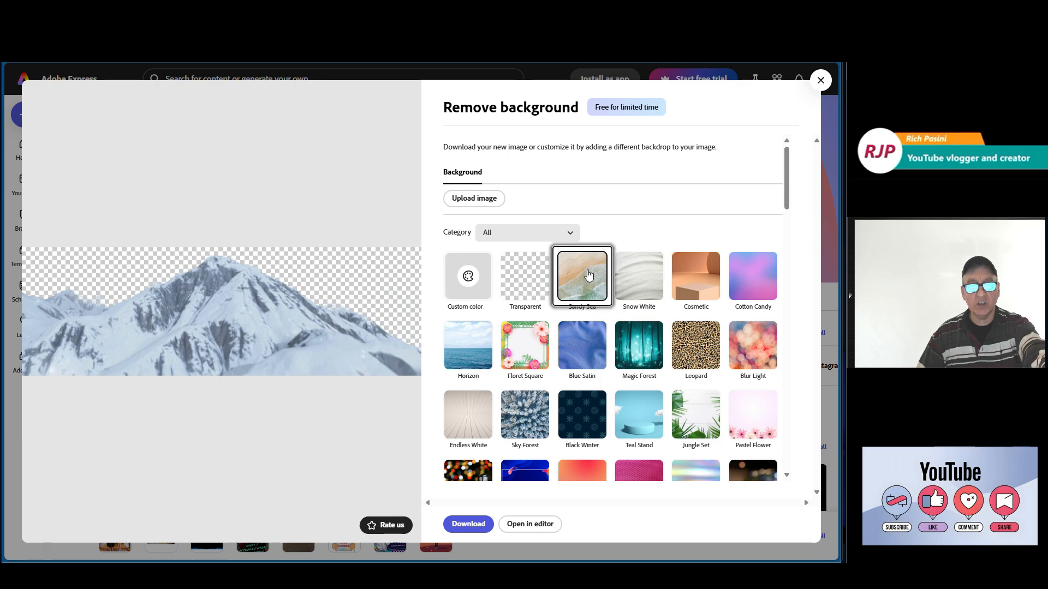
{"action": "left_click", "coordinate": [653, 279]}
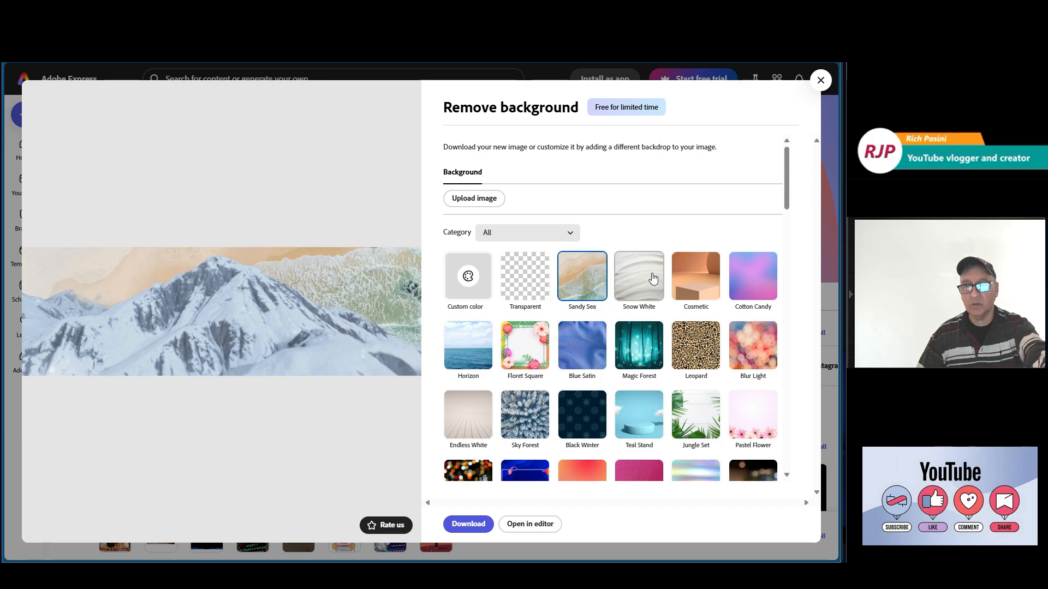
{"action": "left_click", "coordinate": [701, 279]}
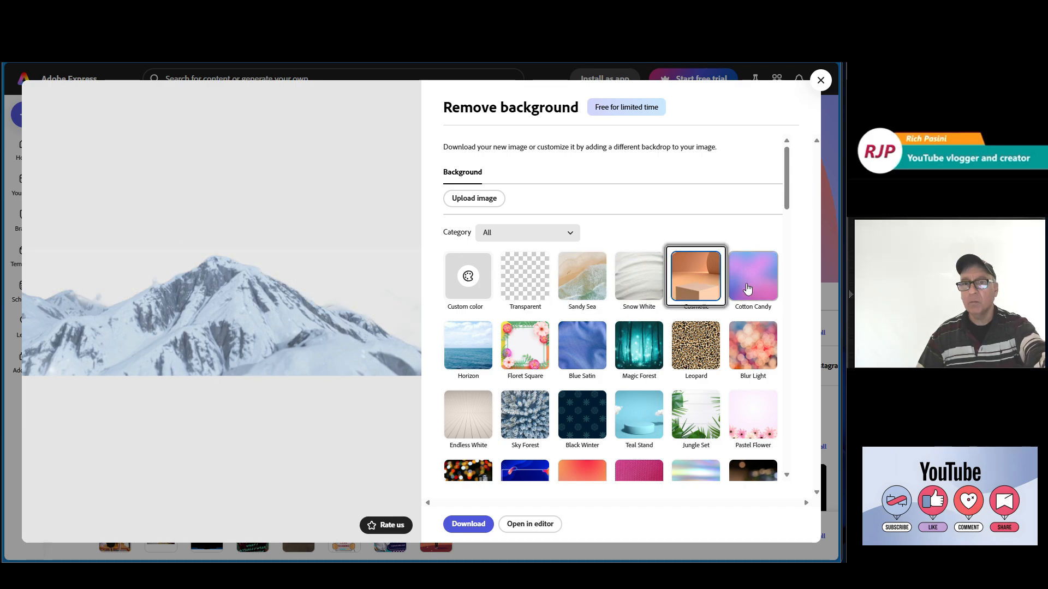
{"action": "left_click", "coordinate": [750, 283]}
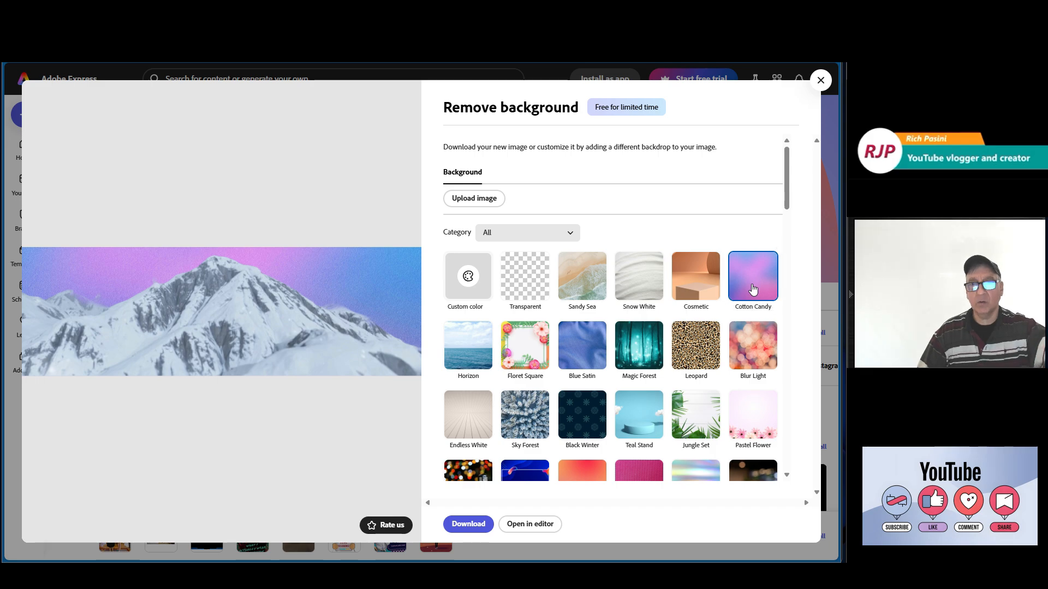
{"action": "left_click", "coordinate": [514, 274]}
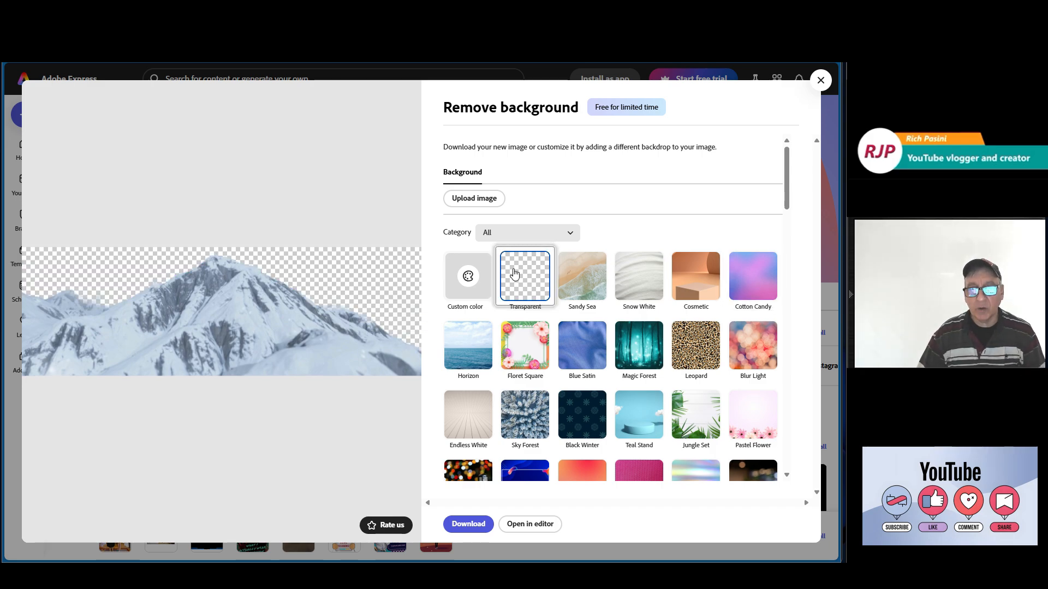
Try to download the transparent mountain image, dismiss the save prompt and close the background removal tool.
{"action": "left_click", "coordinate": [468, 524]}
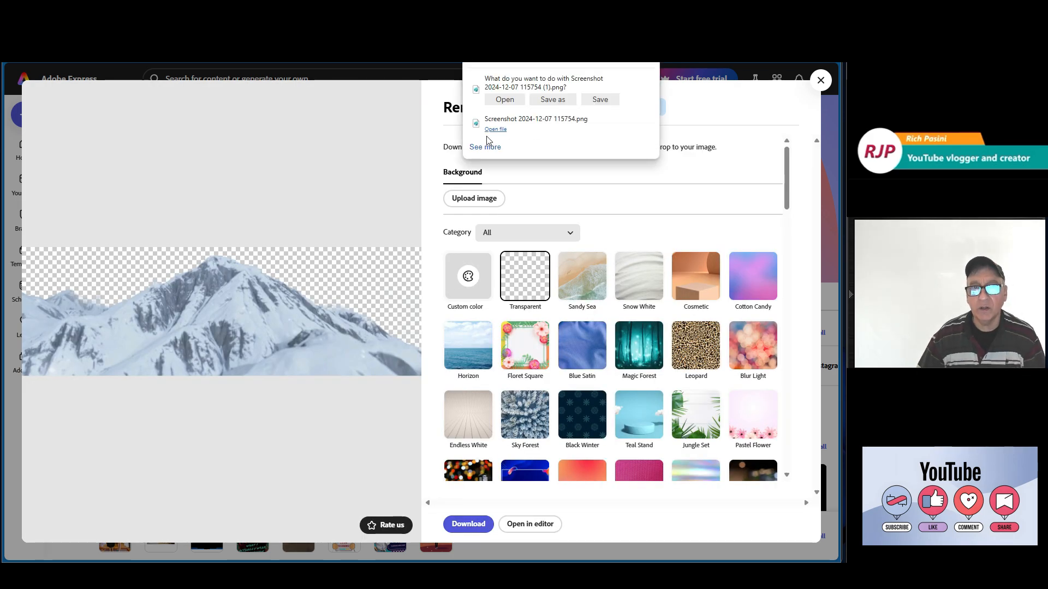
{"action": "left_click", "coordinate": [641, 64]}
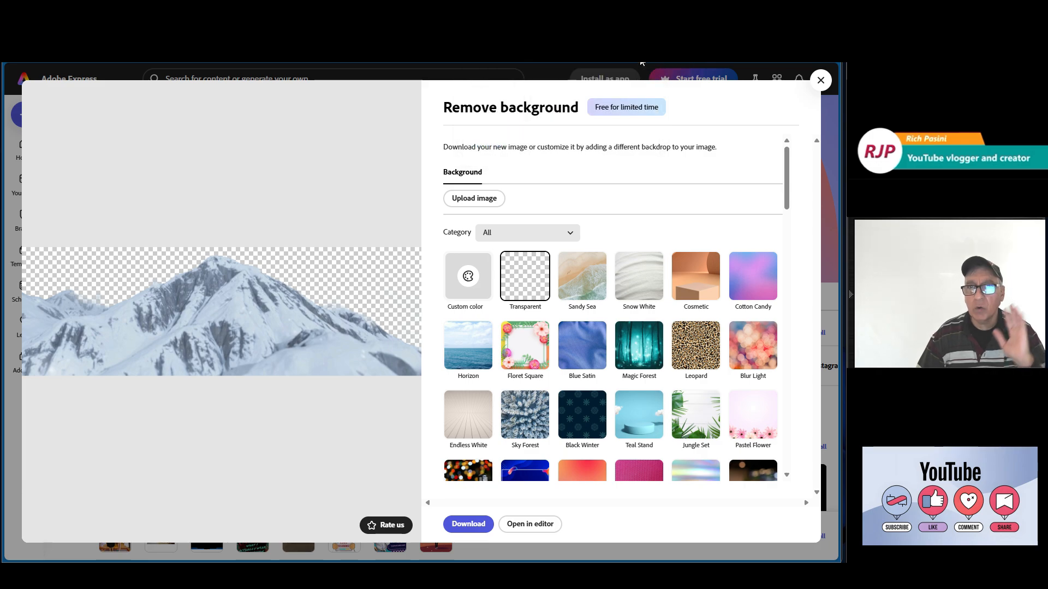
{"action": "left_click", "coordinate": [820, 81]}
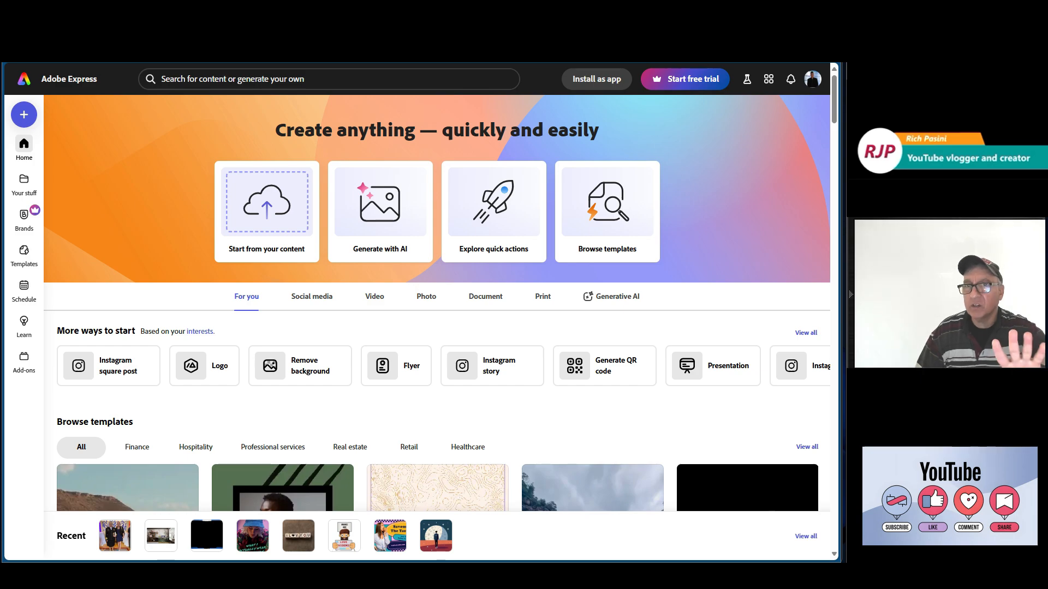
Close the browser despite the pending download and return to the project media in Filmora.
{"action": "key", "text": "alt+F4"}
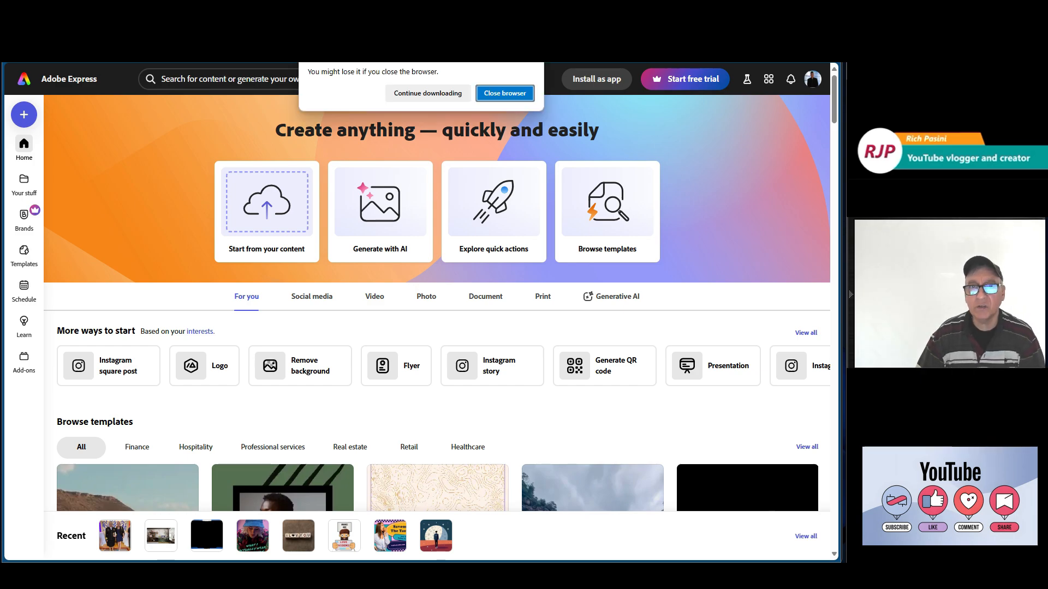
{"action": "left_click", "coordinate": [486, 94]}
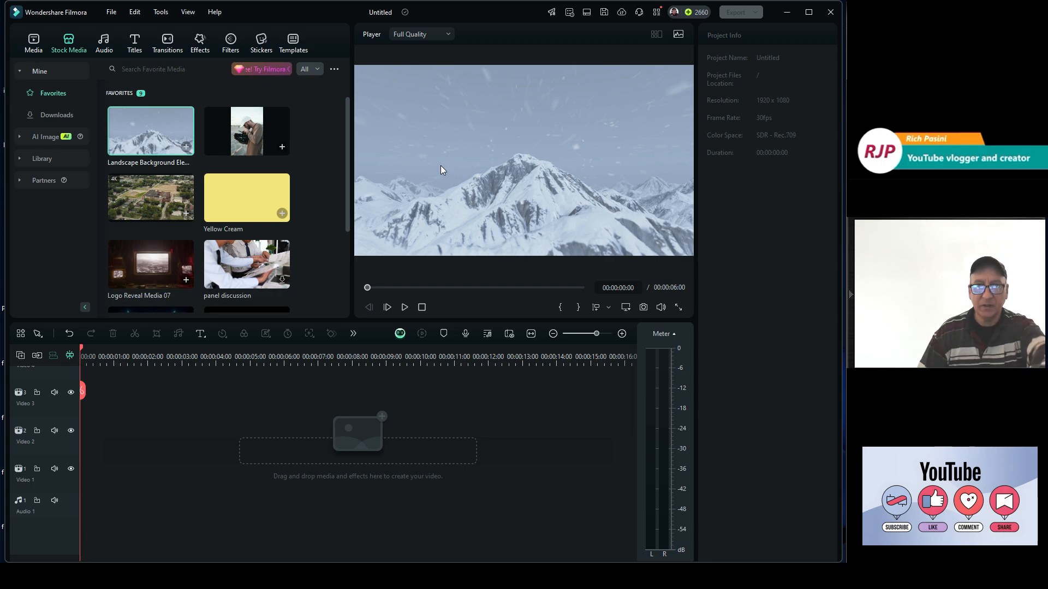
{"action": "left_click", "coordinate": [33, 48]}
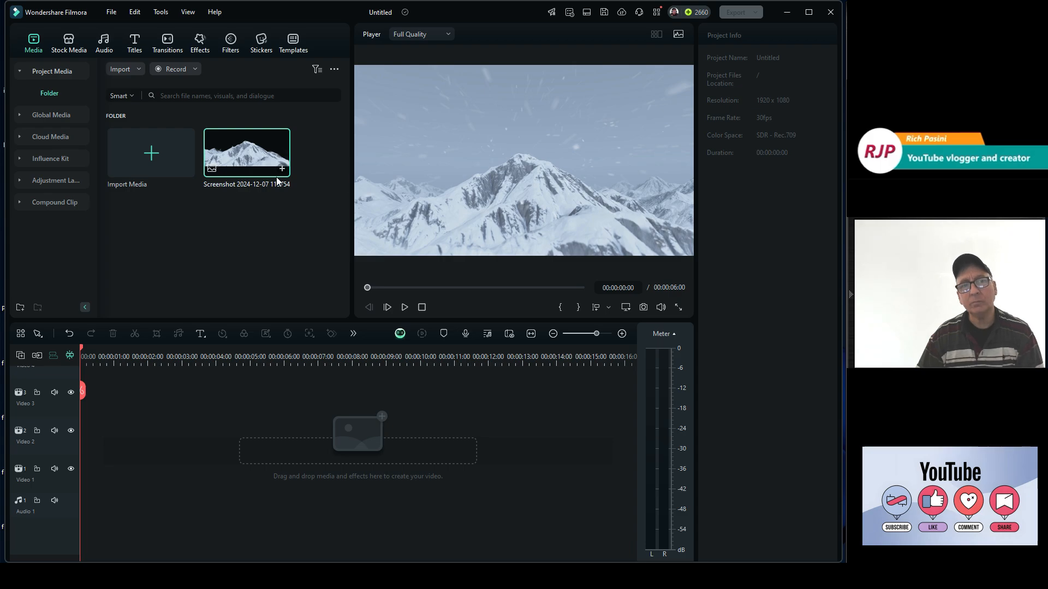
Preview the mountain cutout and browse the trending, favorite and downloaded stock media for a landscape backdrop.
{"action": "double_click", "coordinate": [253, 160]}
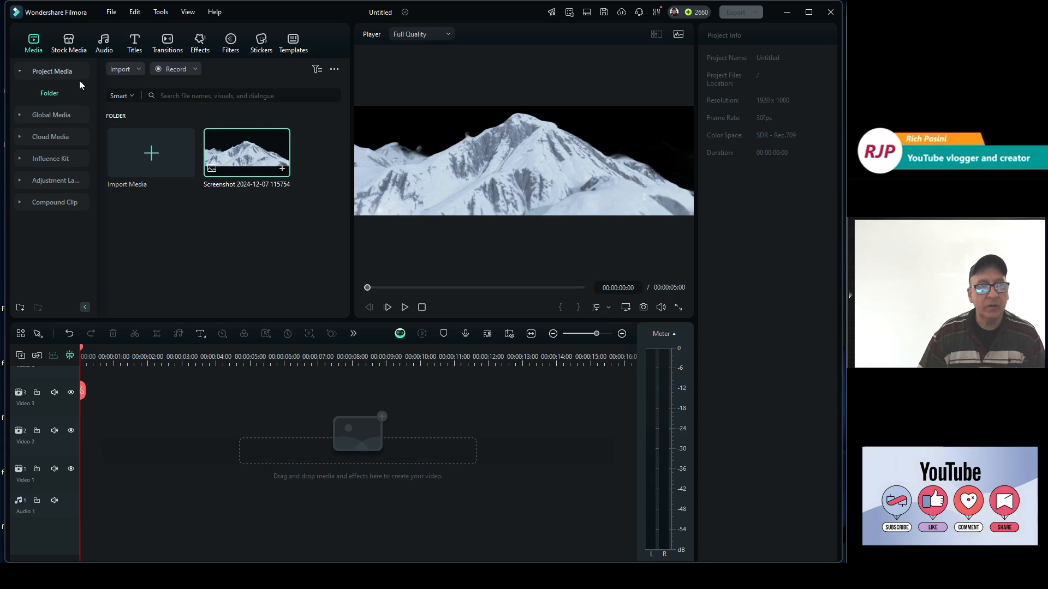
{"action": "left_click", "coordinate": [63, 46]}
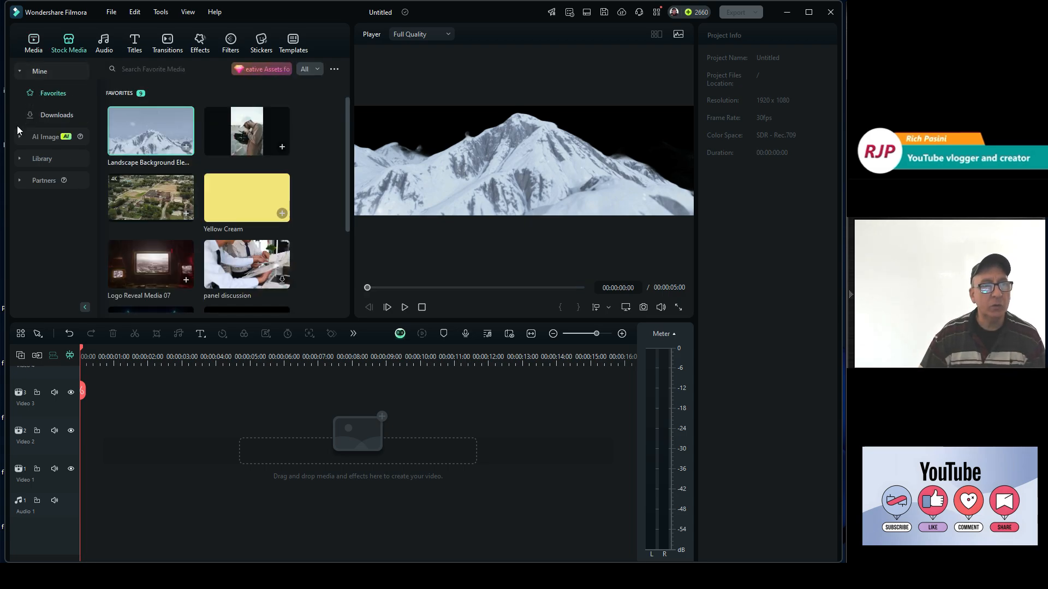
{"action": "left_click", "coordinate": [18, 158]}
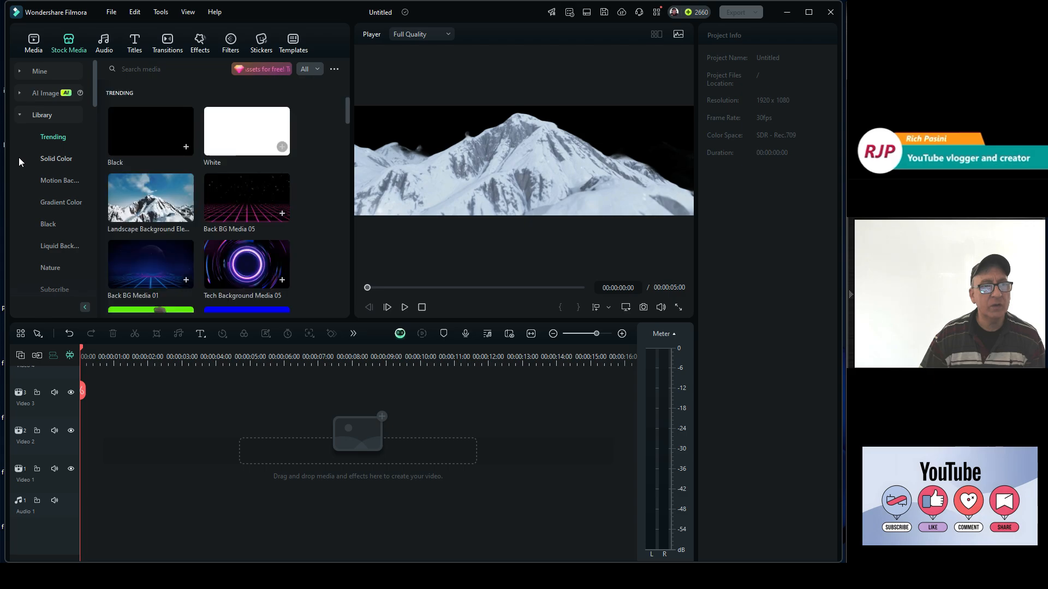
{"action": "scroll", "coordinate": [269, 152], "scroll_direction": "down", "scroll_amount": 5}
{"action": "scroll", "coordinate": [269, 155], "scroll_direction": "down", "scroll_amount": 10}
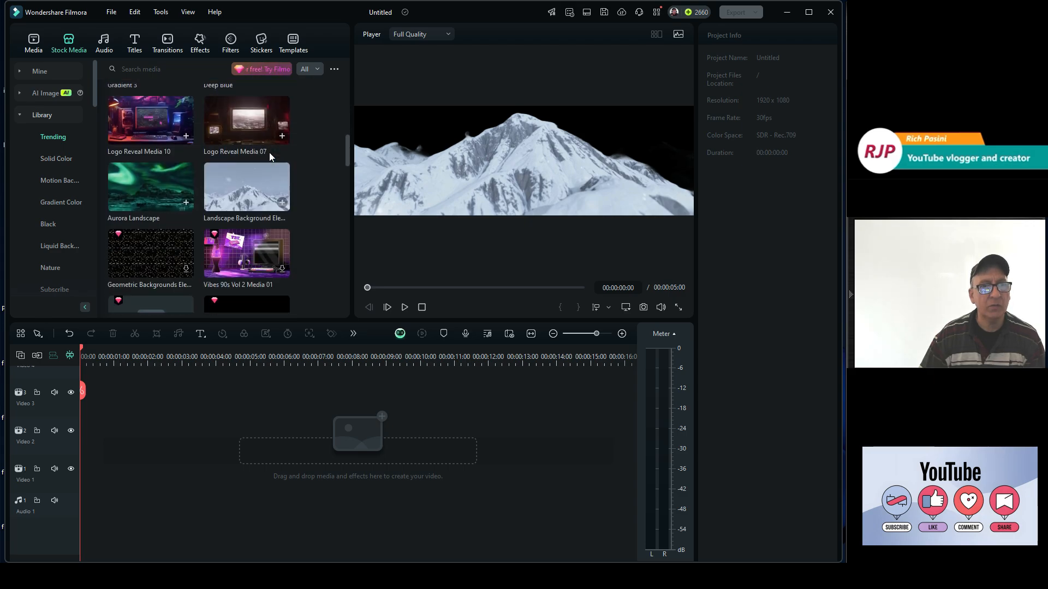
{"action": "scroll", "coordinate": [270, 152], "scroll_direction": "down", "scroll_amount": 10}
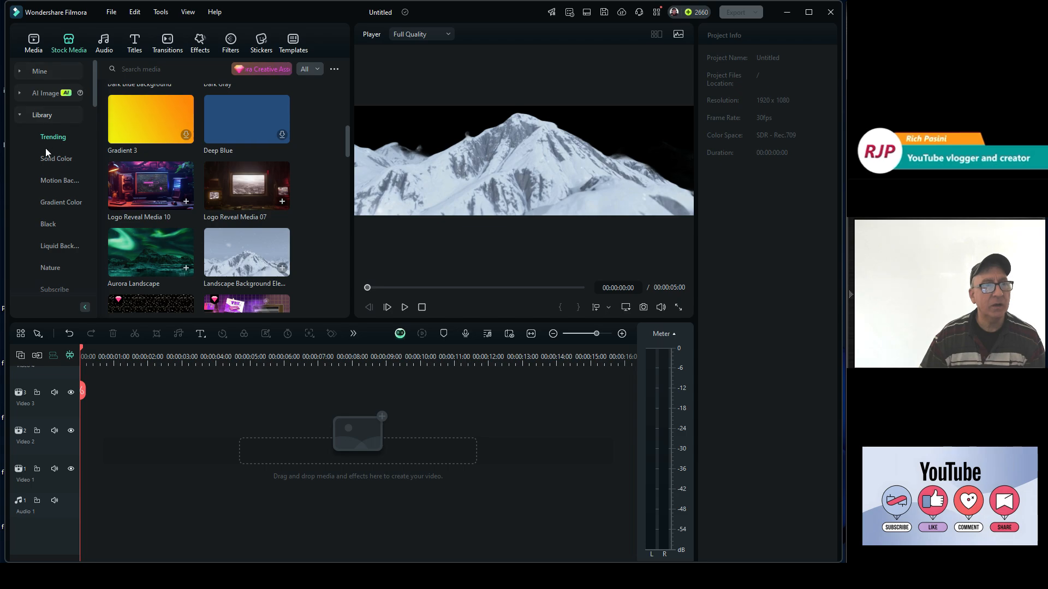
{"action": "left_click", "coordinate": [22, 91]}
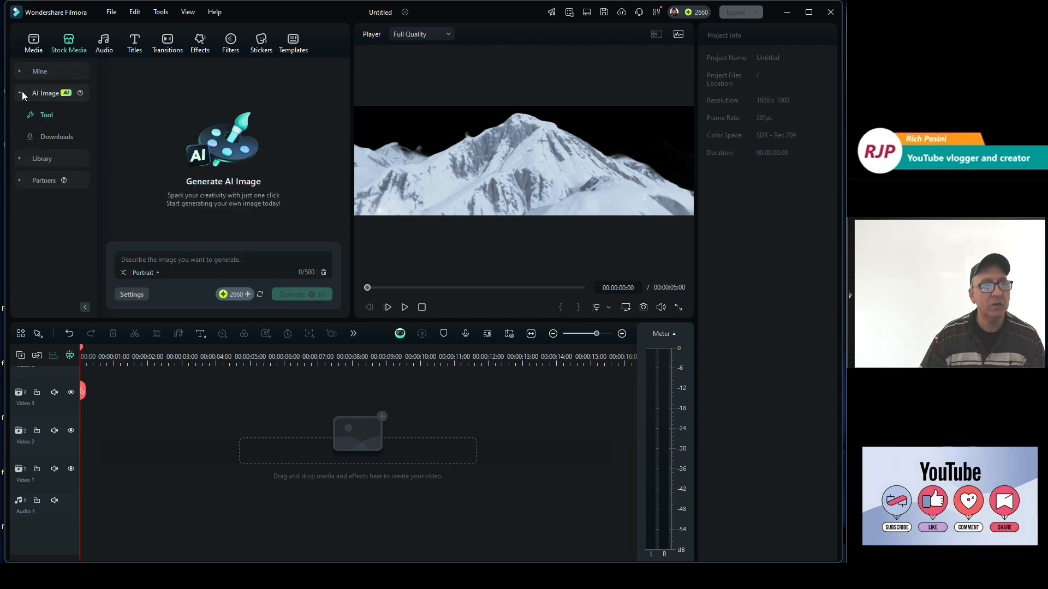
{"action": "left_click", "coordinate": [22, 74]}
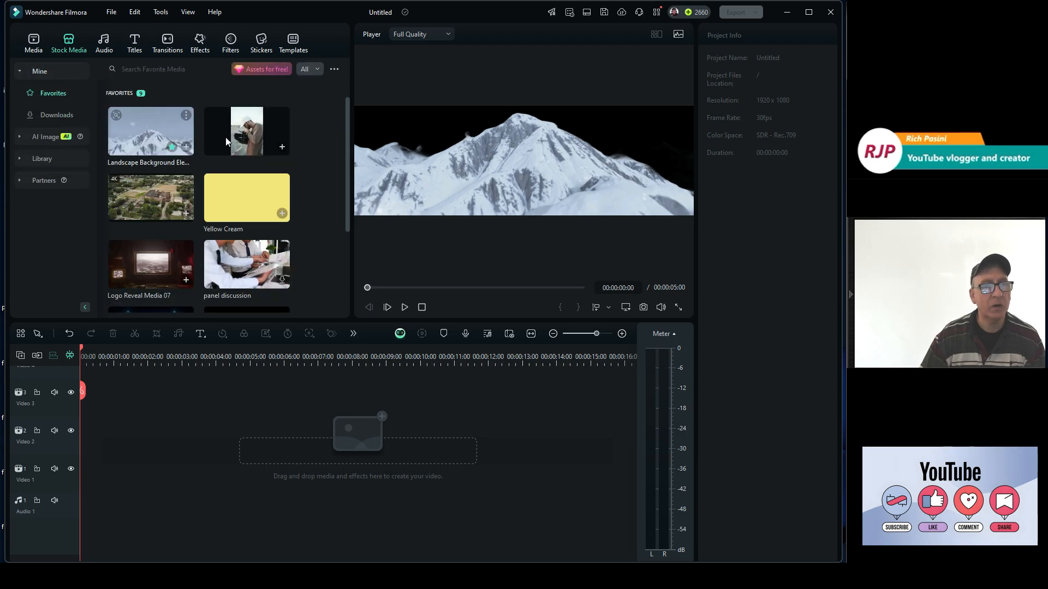
{"action": "scroll", "coordinate": [240, 136], "scroll_direction": "down", "scroll_amount": 3}
{"action": "left_click", "coordinate": [40, 112]}
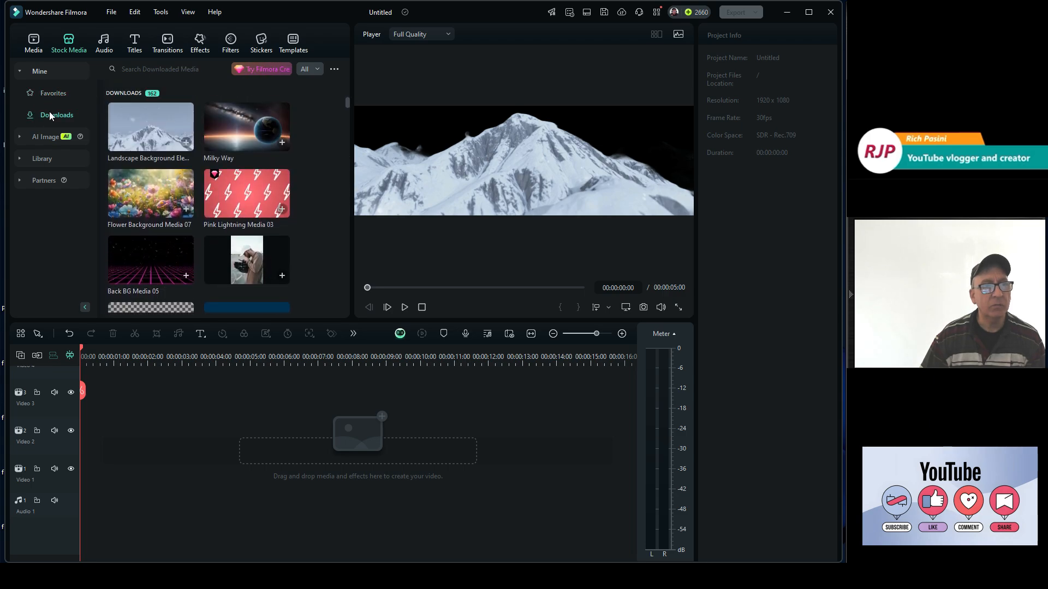
Place Landscape Background 03 from the trending stock library at the start of Video 2, keeping the project settings of 1920 x 1080 30fps.
{"action": "left_click", "coordinate": [35, 162]}
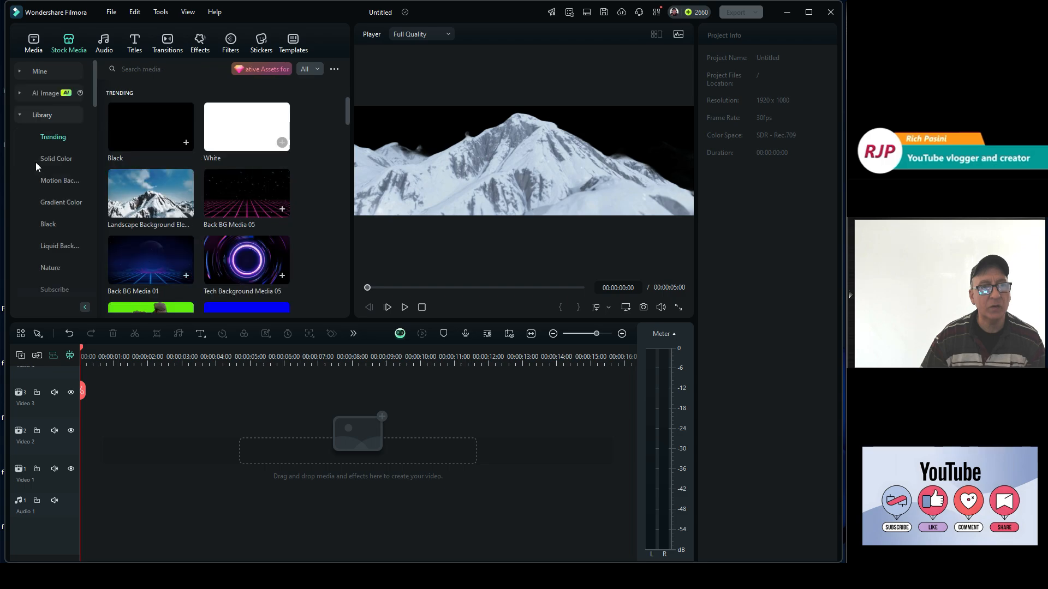
{"action": "scroll", "coordinate": [315, 160], "scroll_direction": "down", "scroll_amount": 5}
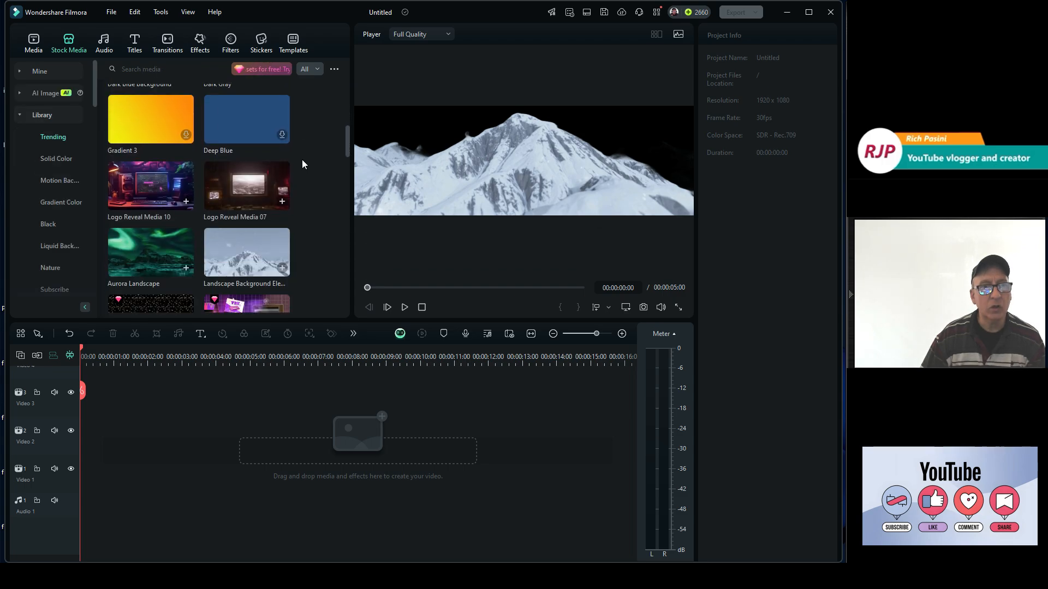
{"action": "scroll", "coordinate": [300, 163], "scroll_direction": "down", "scroll_amount": 8}
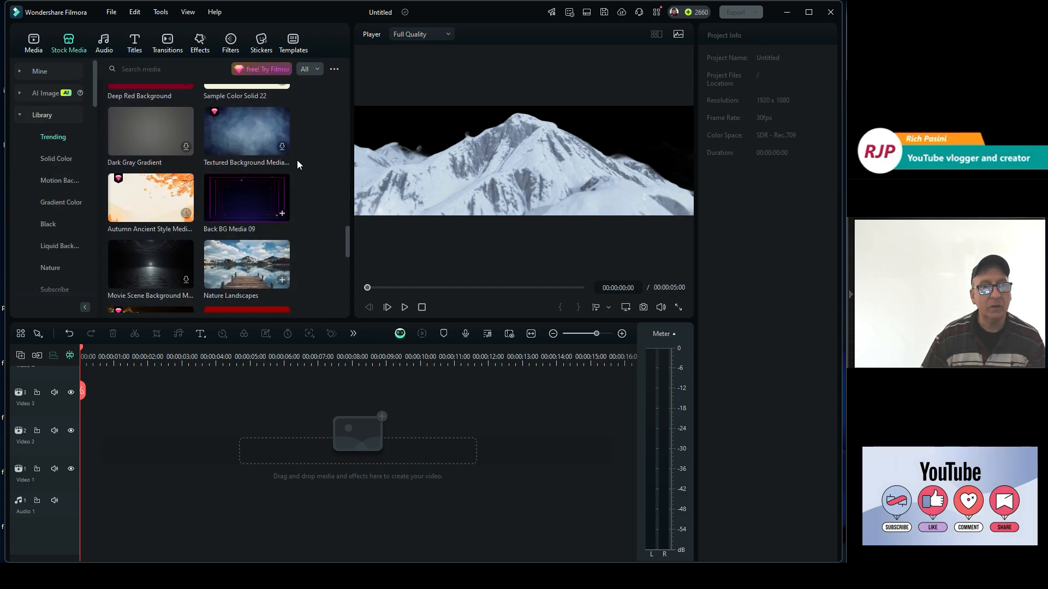
{"action": "scroll", "coordinate": [297, 159], "scroll_direction": "down", "scroll_amount": 8}
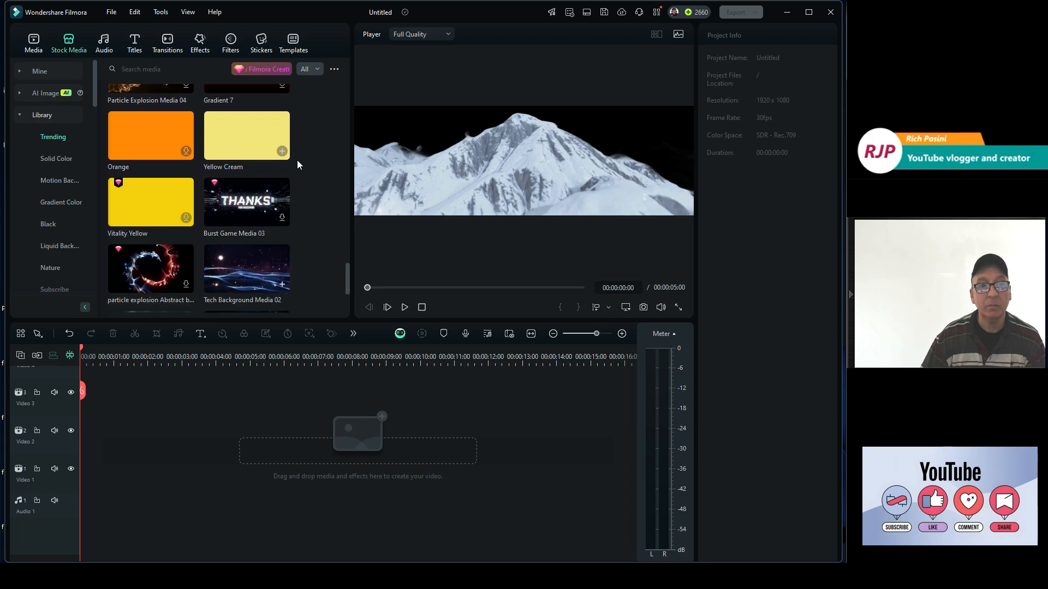
{"action": "scroll", "coordinate": [296, 159], "scroll_direction": "down", "scroll_amount": 3}
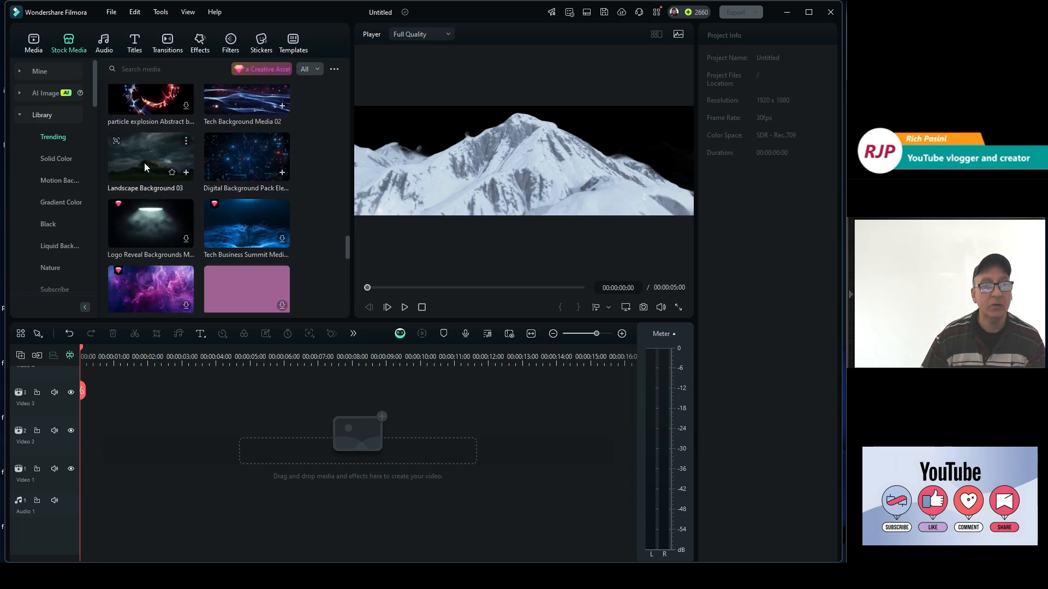
{"action": "left_click", "coordinate": [140, 166]}
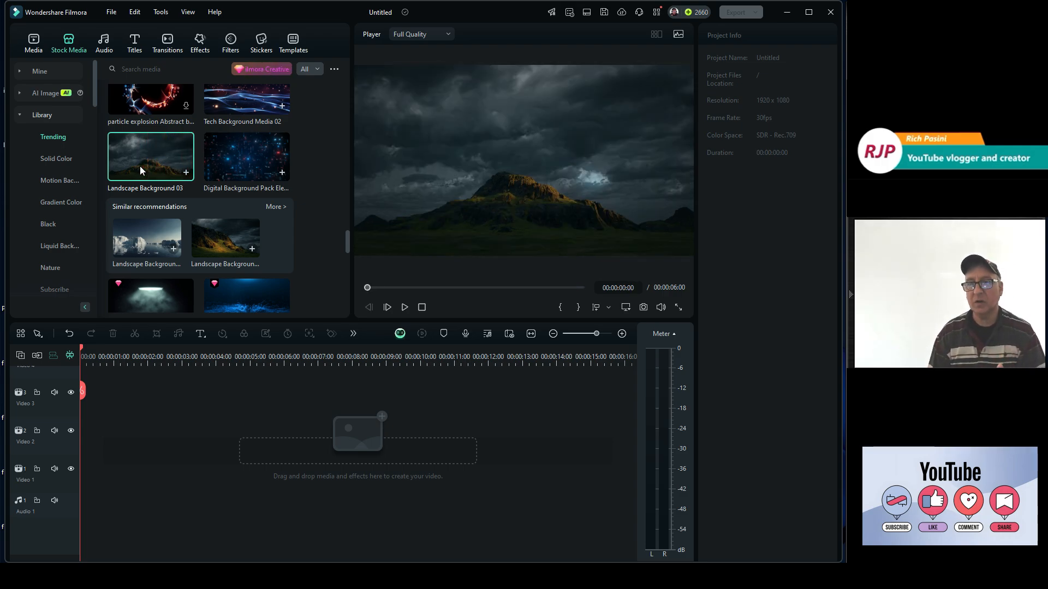
{"action": "left_click_drag", "start_coordinate": [140, 166], "coordinate": [76, 440]}
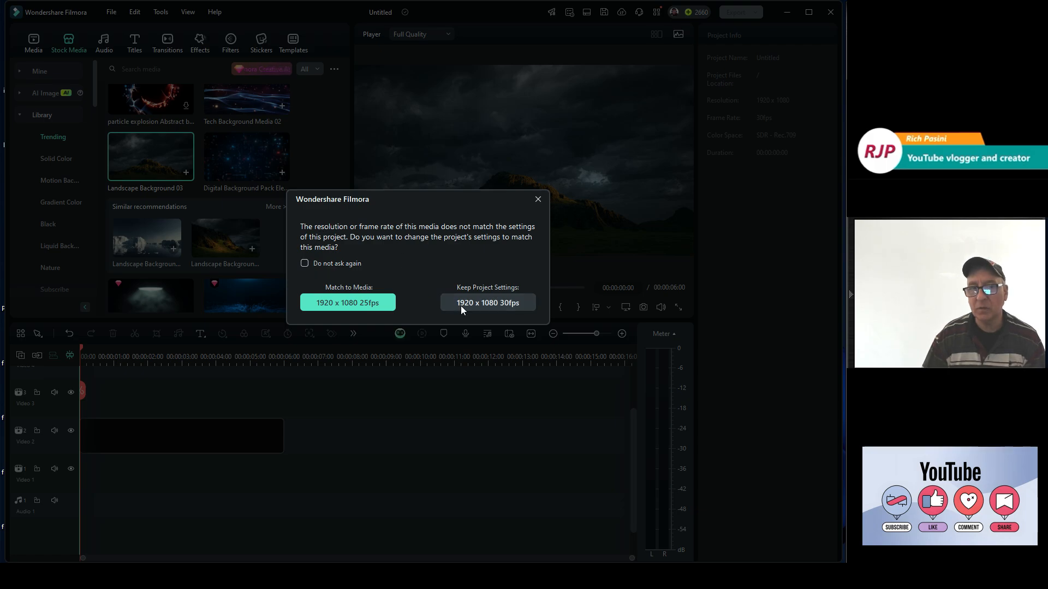
{"action": "left_click", "coordinate": [496, 305]}
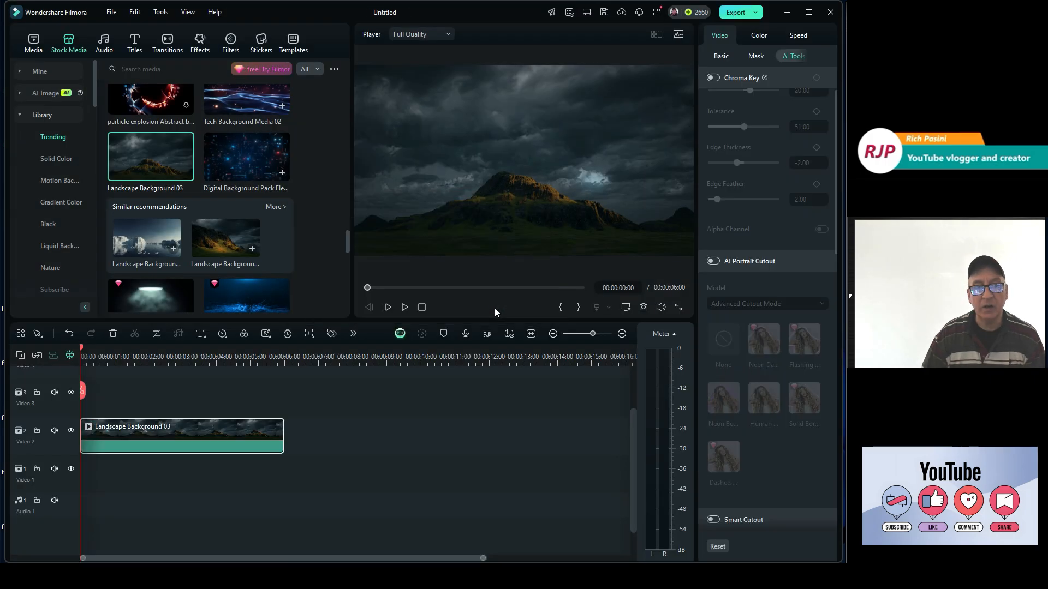
{"action": "left_click", "coordinate": [31, 50]}
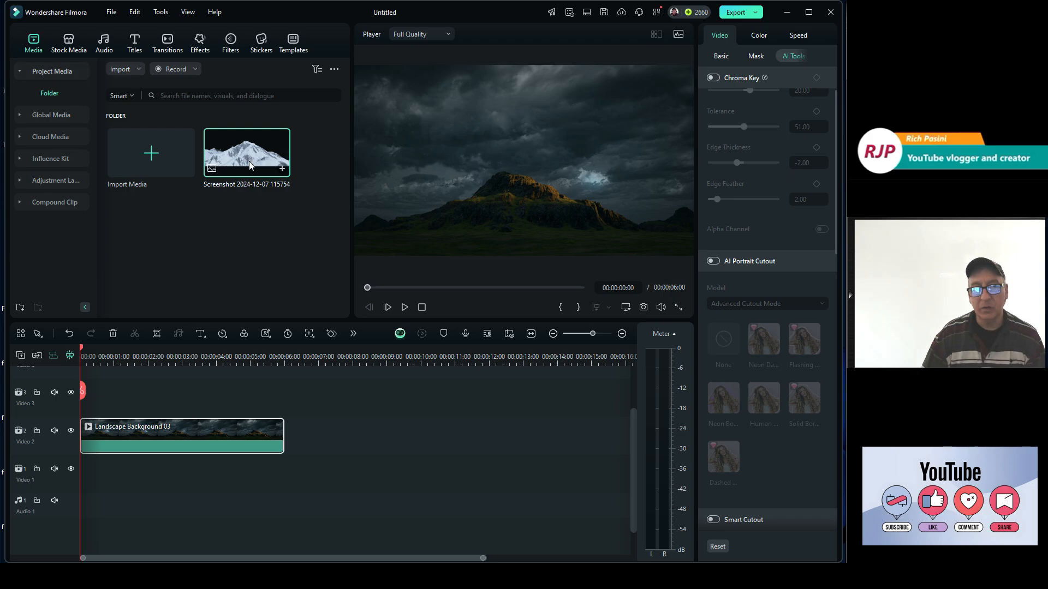
{"action": "left_click_drag", "start_coordinate": [254, 164], "coordinate": [85, 402]}
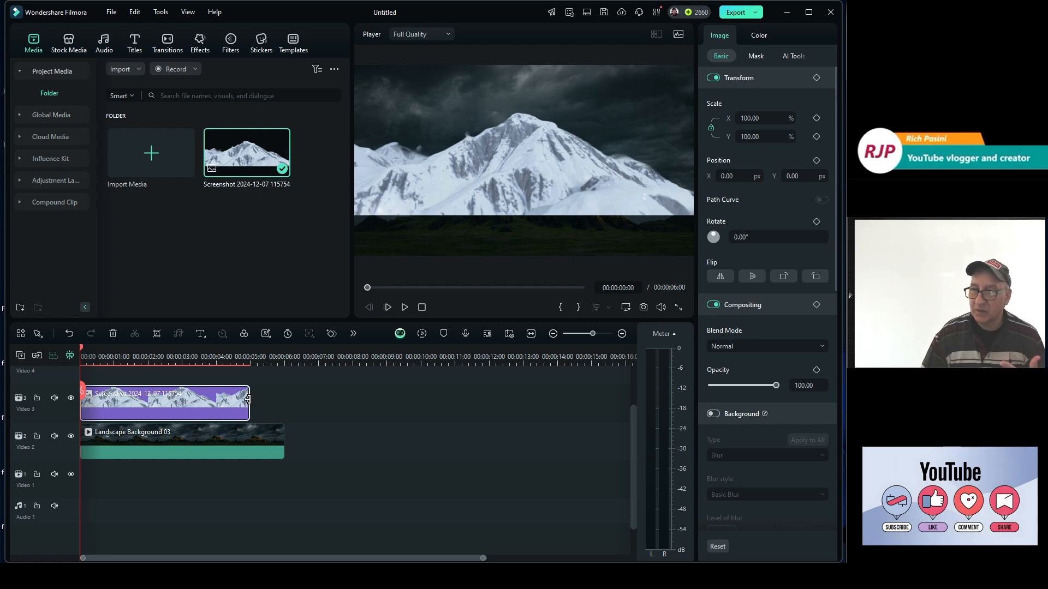
{"action": "left_click_drag", "start_coordinate": [248, 399], "coordinate": [284, 402]}
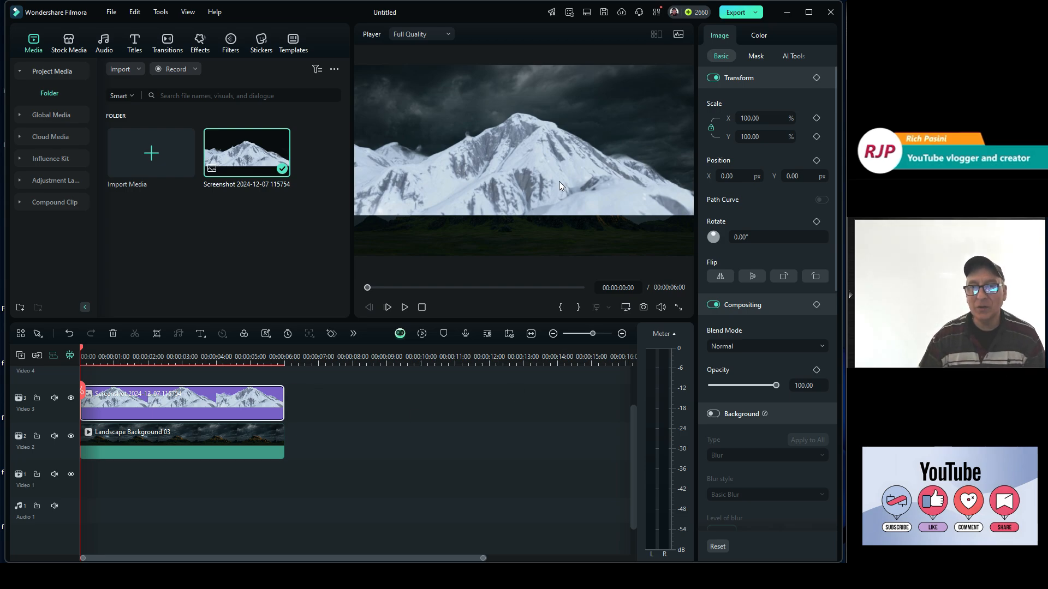
Enlarge and shift Landscape Background 03 so its hill sits behind the mountain cutout, and place the cutout at X 0, Y about -230 px.
{"action": "left_click_drag", "start_coordinate": [559, 181], "coordinate": [557, 224]}
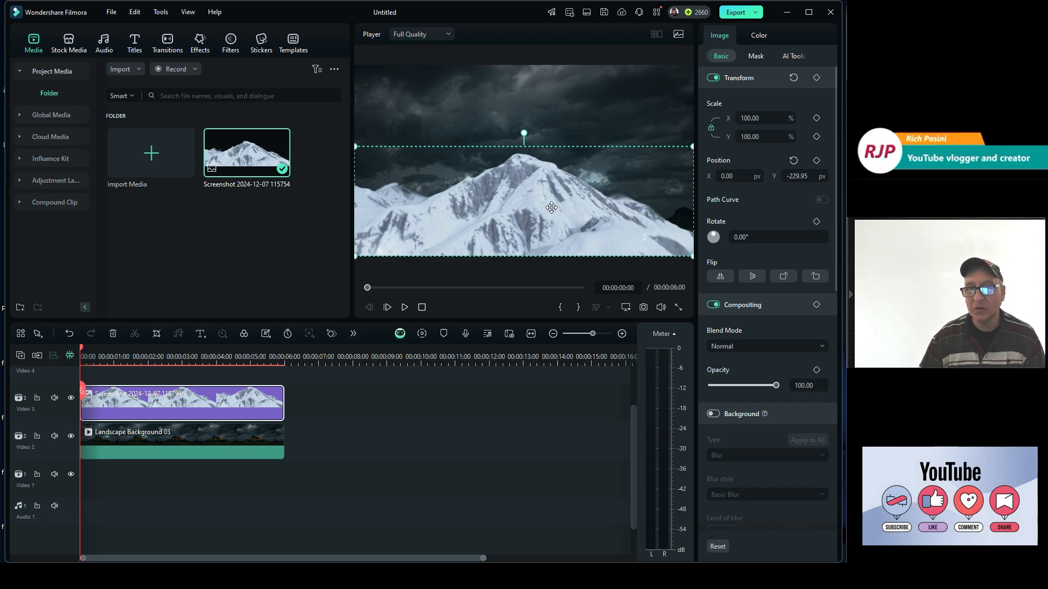
{"action": "left_click_drag", "start_coordinate": [548, 213], "coordinate": [391, 275]}
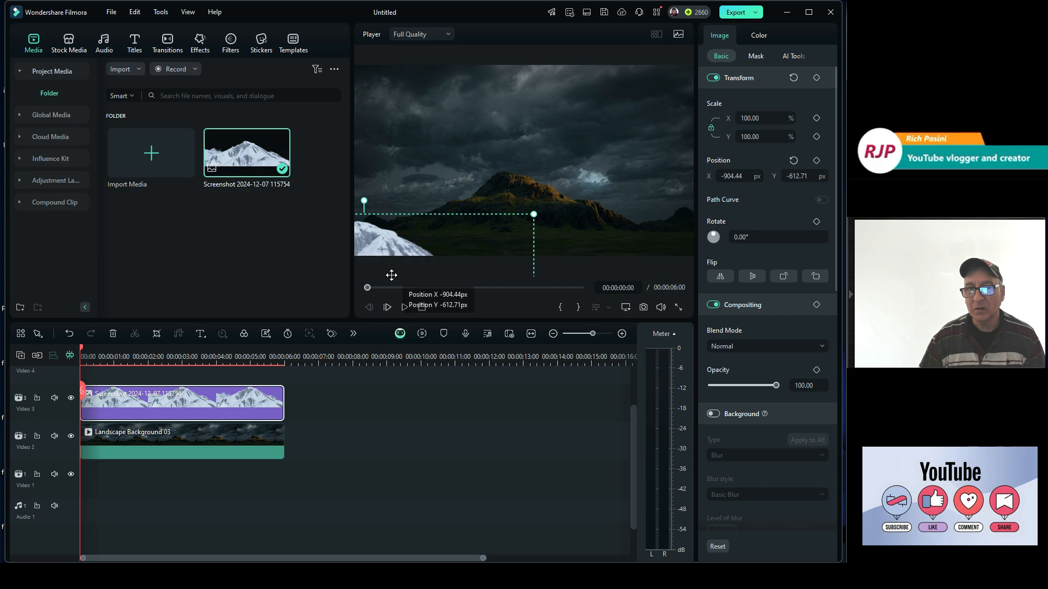
{"action": "left_click", "coordinate": [568, 220]}
{"action": "left_click_drag", "start_coordinate": [579, 174], "coordinate": [554, 118]}
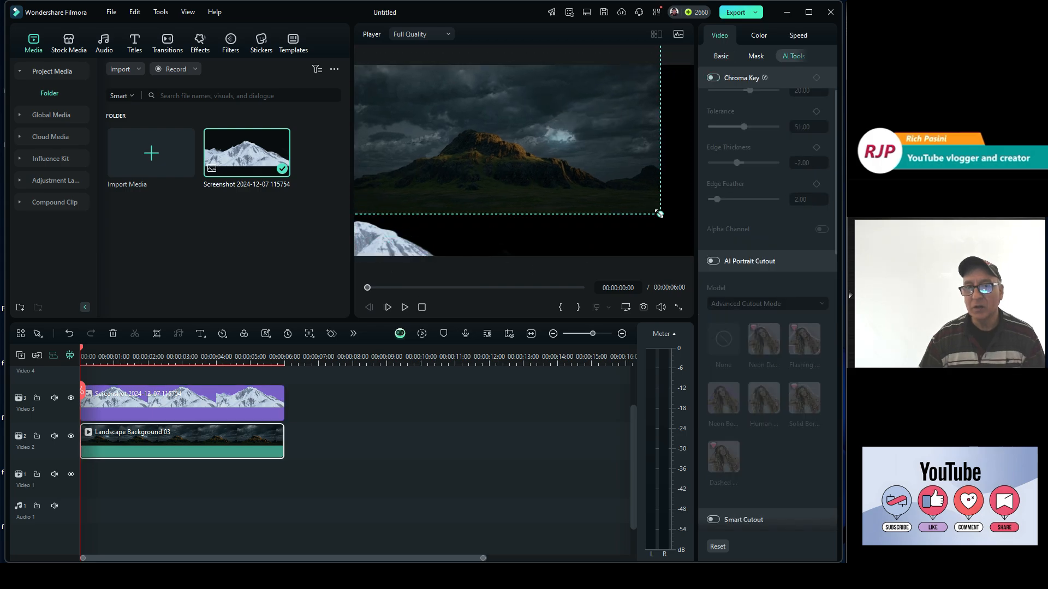
{"action": "left_click_drag", "start_coordinate": [660, 214], "coordinate": [715, 268]}
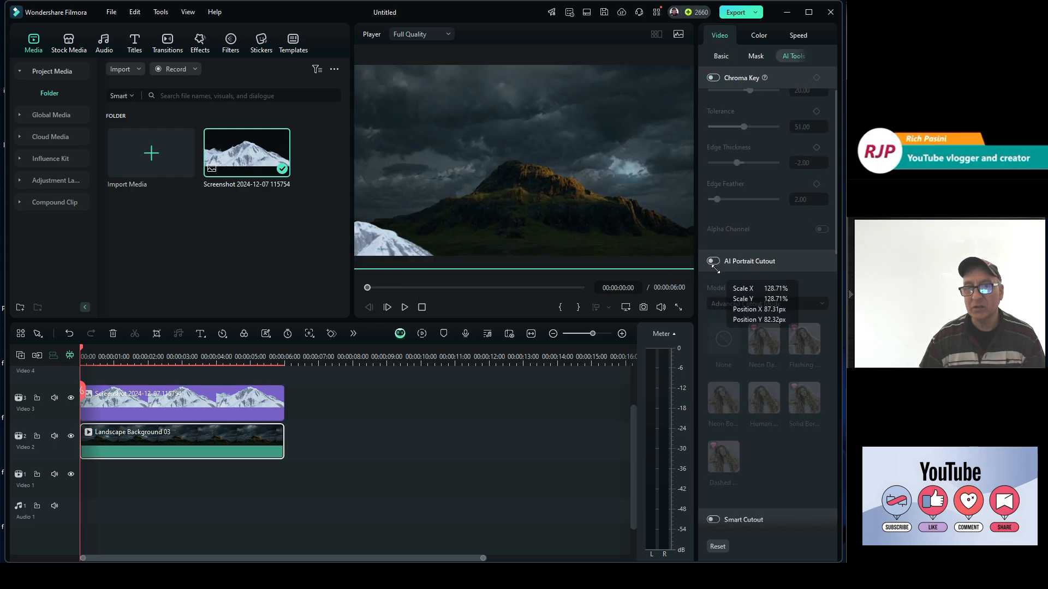
{"action": "left_click_drag", "start_coordinate": [551, 224], "coordinate": [543, 97]}
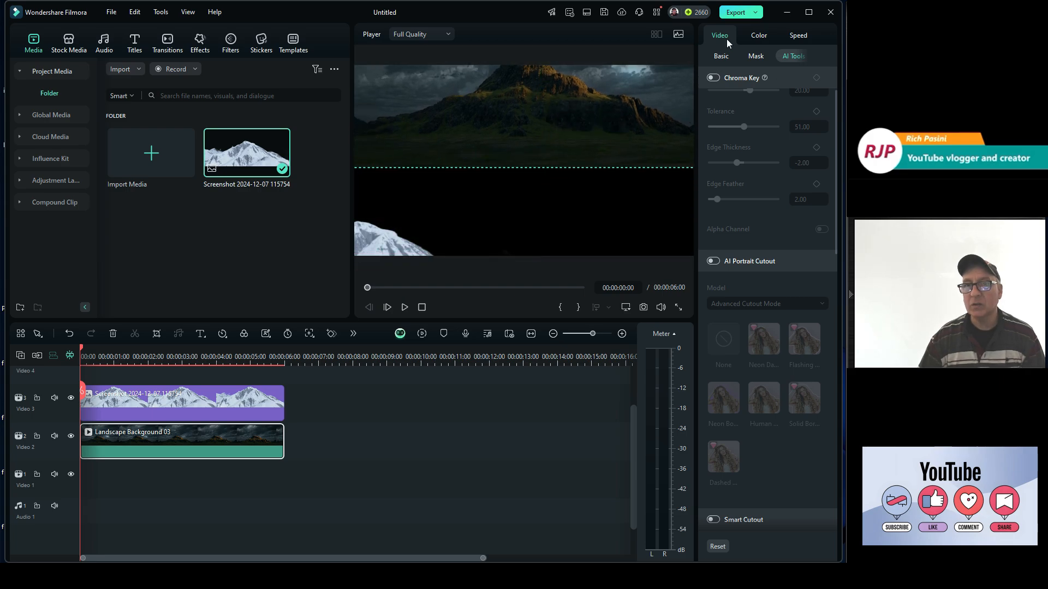
{"action": "left_click", "coordinate": [719, 56]}
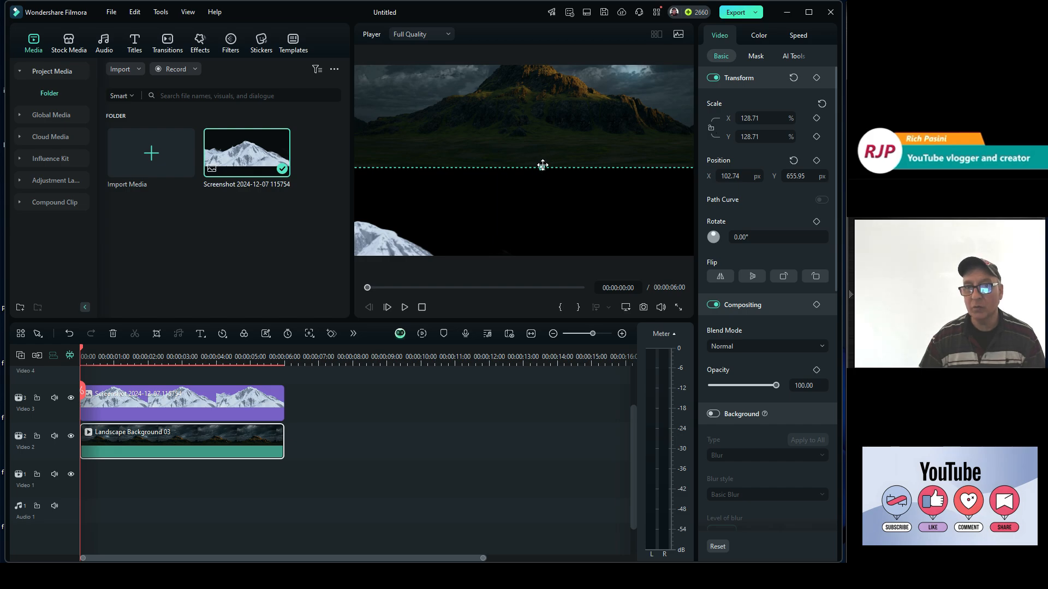
{"action": "left_click_drag", "start_coordinate": [542, 167], "coordinate": [545, 343]}
{"action": "left_click_drag", "start_coordinate": [528, 217], "coordinate": [548, 258]}
{"action": "left_click_drag", "start_coordinate": [427, 251], "coordinate": [611, 155]}
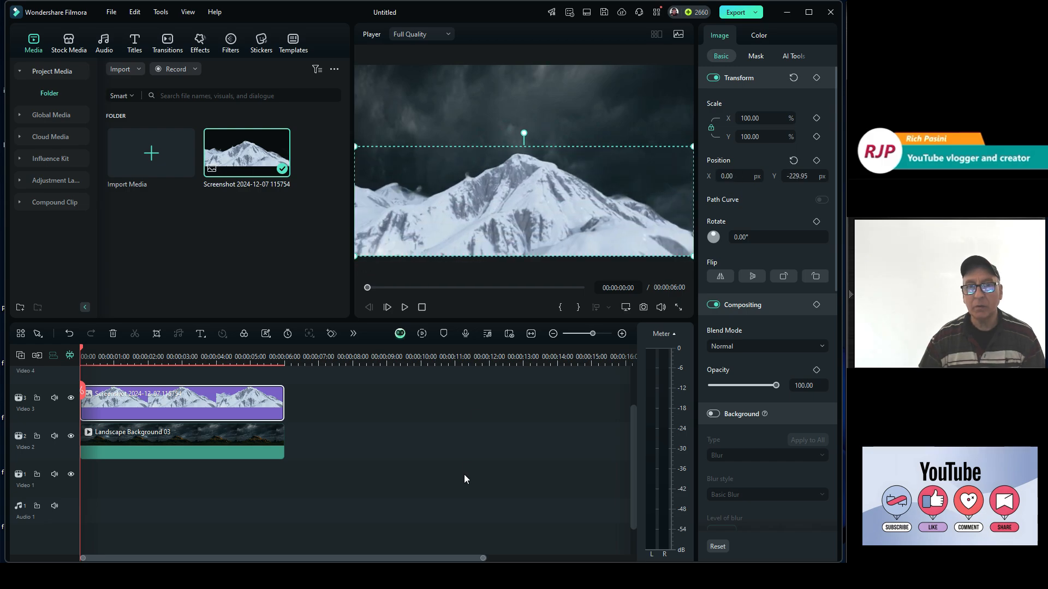
{"action": "left_click", "coordinate": [462, 473]}
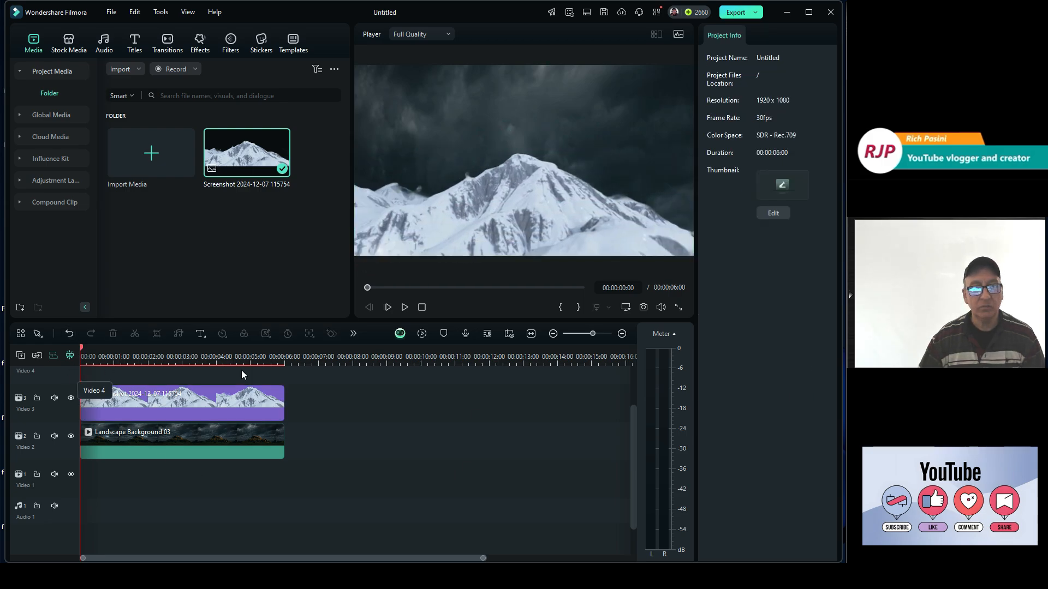
Play the composite and reposition Landscape Background 03 to X about -60, Y about -117 px and the mountain cutout to X 0, Y about -310 px.
{"action": "left_click", "coordinate": [405, 307]}
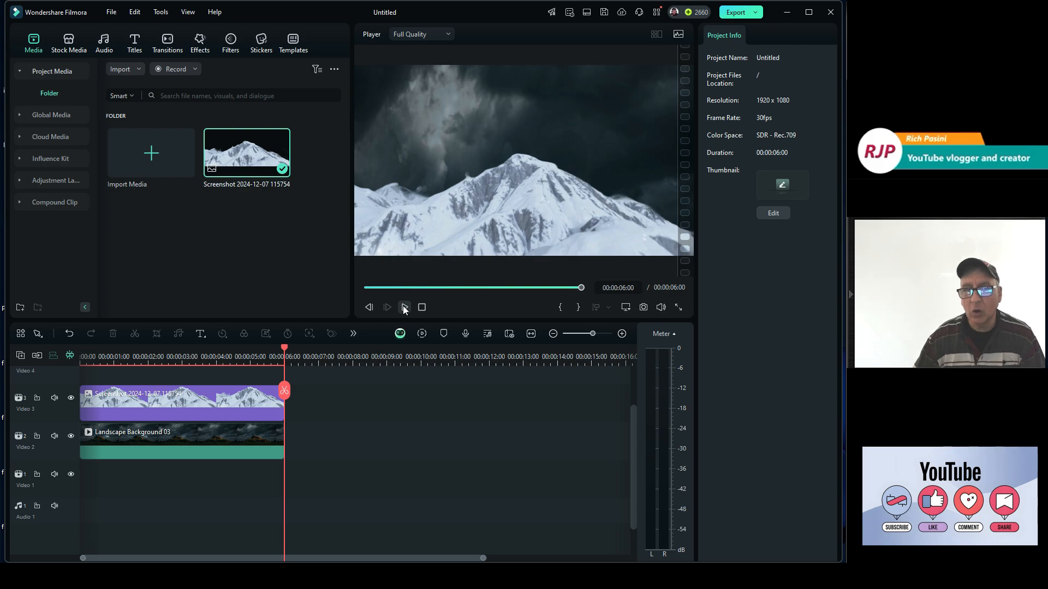
{"action": "left_click_drag", "start_coordinate": [564, 212], "coordinate": [425, 291]}
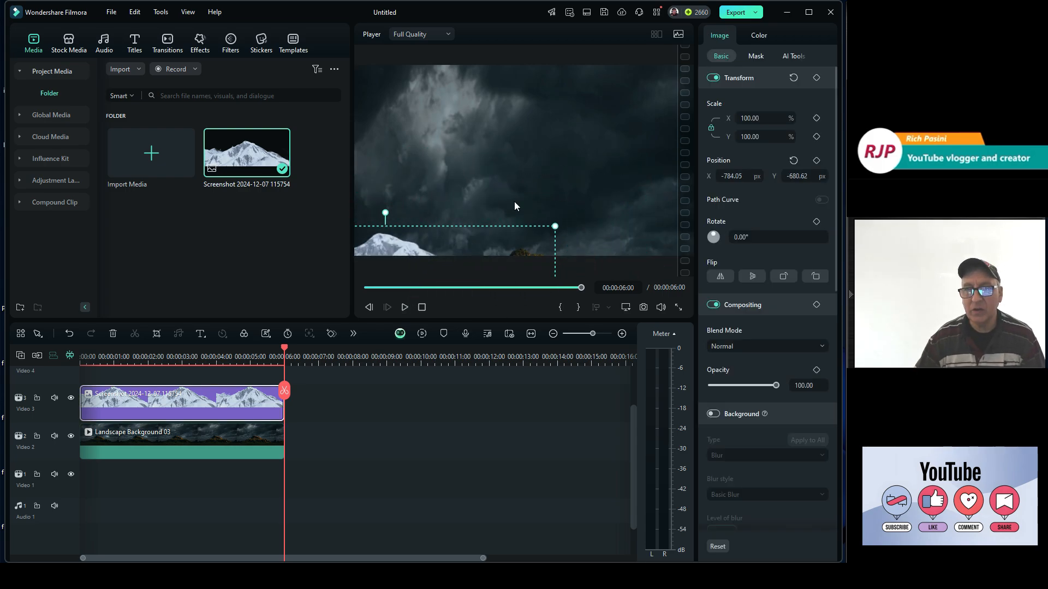
{"action": "left_click_drag", "start_coordinate": [547, 171], "coordinate": [531, 261]}
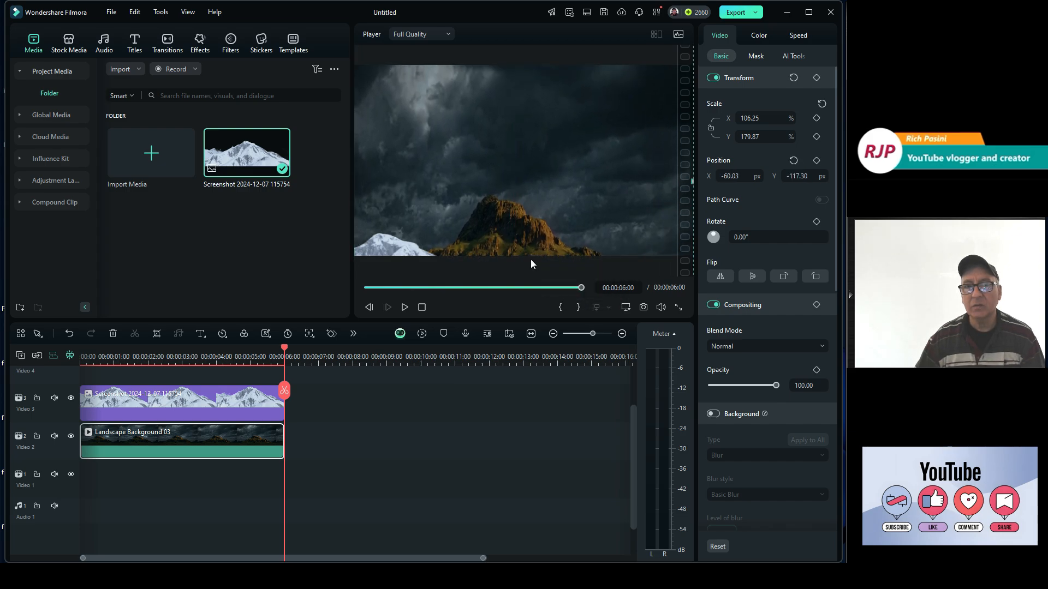
{"action": "left_click_drag", "start_coordinate": [406, 252], "coordinate": [557, 188]}
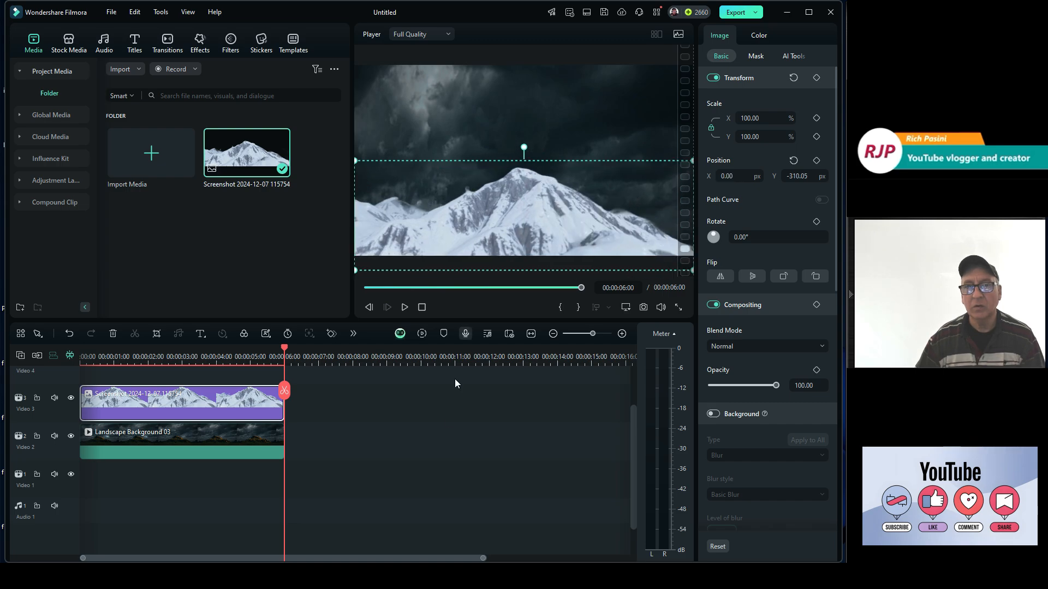
{"action": "left_click", "coordinate": [444, 466]}
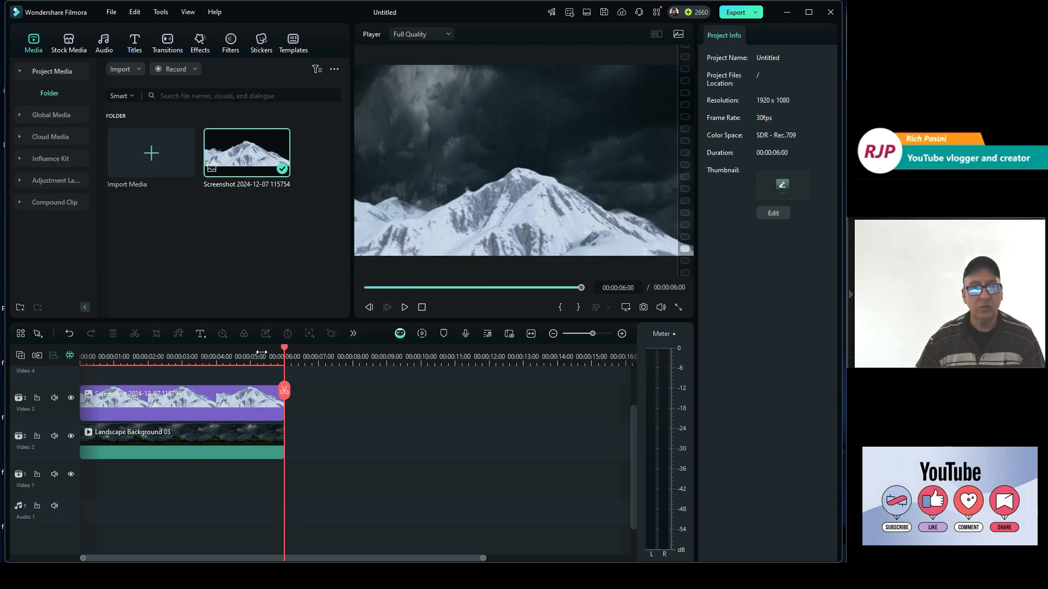
Replay the adjusted composite from the start and return the playhead to the beginning.
{"action": "left_click_drag", "start_coordinate": [286, 348], "coordinate": [80, 349]}
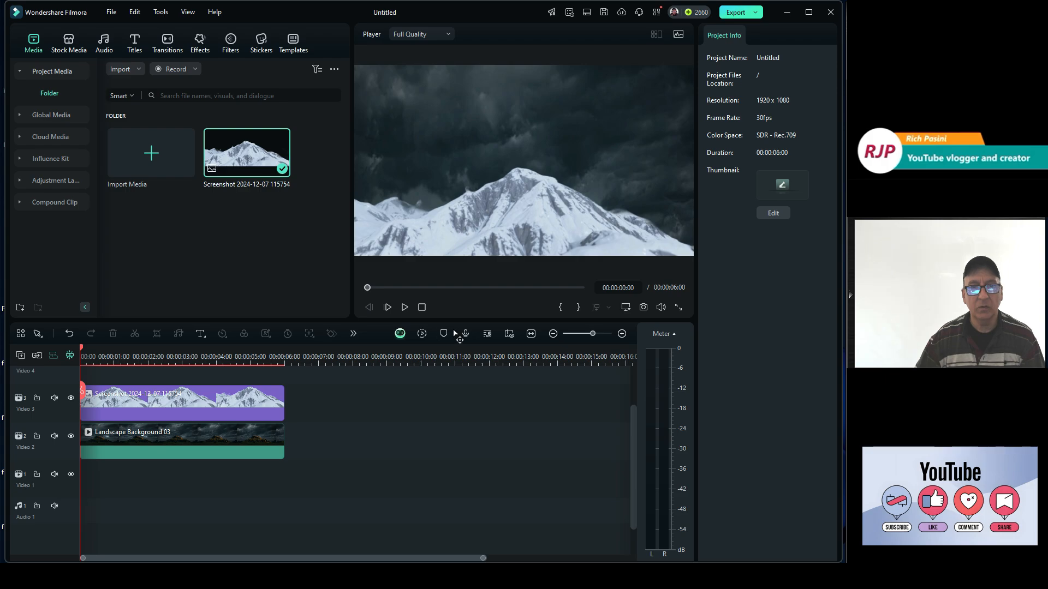
{"action": "left_click", "coordinate": [405, 308]}
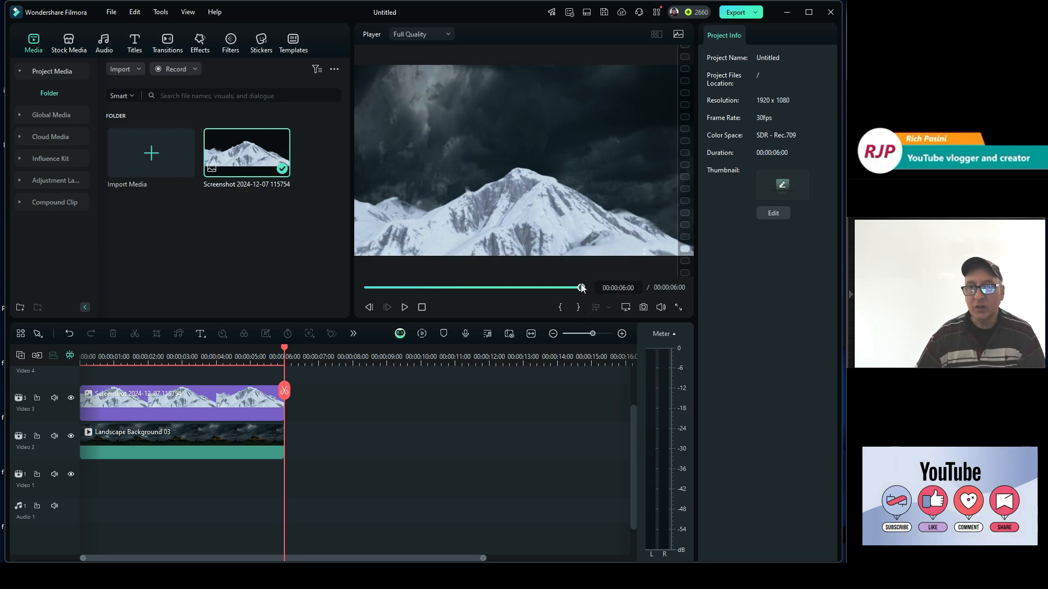
{"action": "left_click_drag", "start_coordinate": [581, 288], "coordinate": [186, 267]}
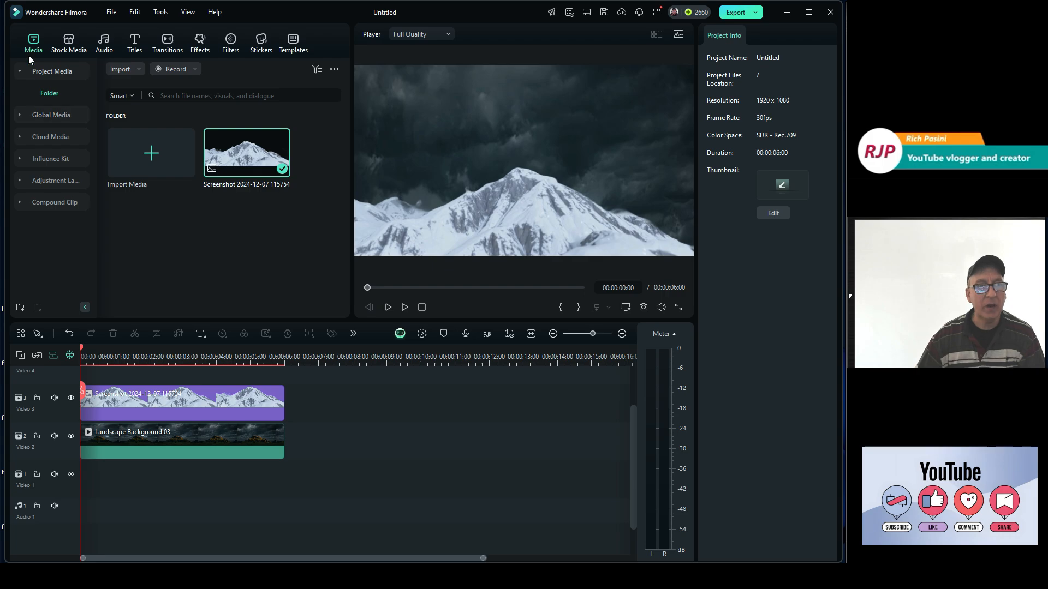
Preview the original snowy mountain clip from the stock media favorites, and play the composite from the start for comparison.
{"action": "left_click", "coordinate": [69, 41]}
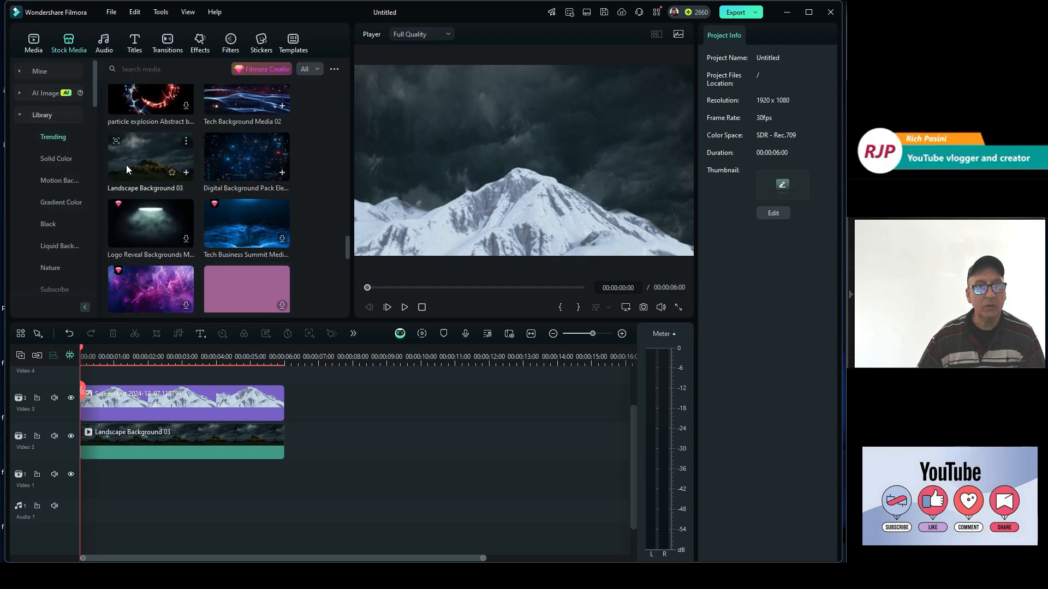
{"action": "scroll", "coordinate": [127, 169], "scroll_direction": "up", "scroll_amount": 15}
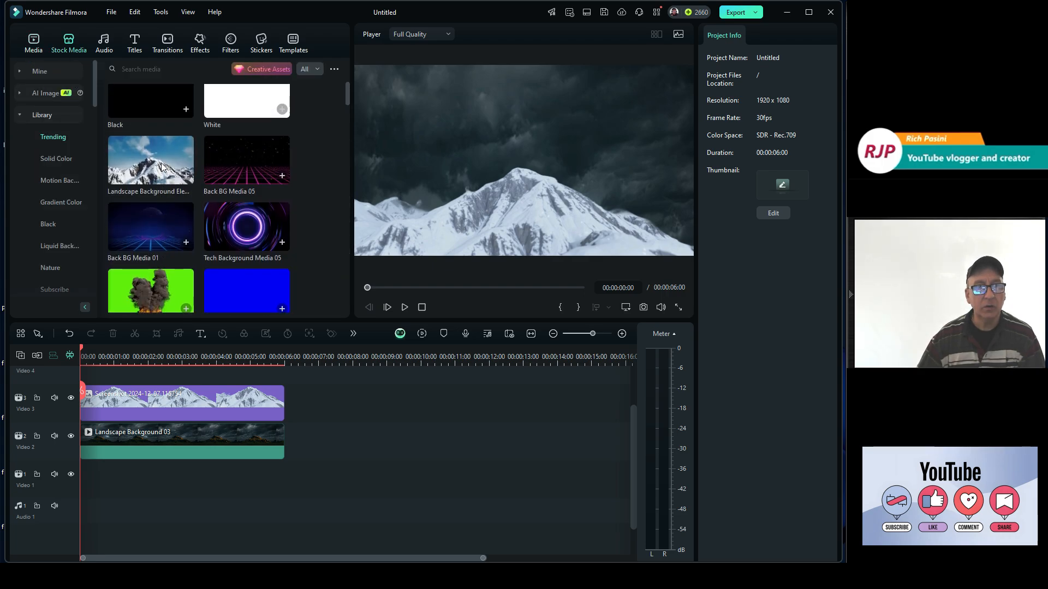
{"action": "scroll", "coordinate": [161, 167], "scroll_direction": "up", "scroll_amount": 1}
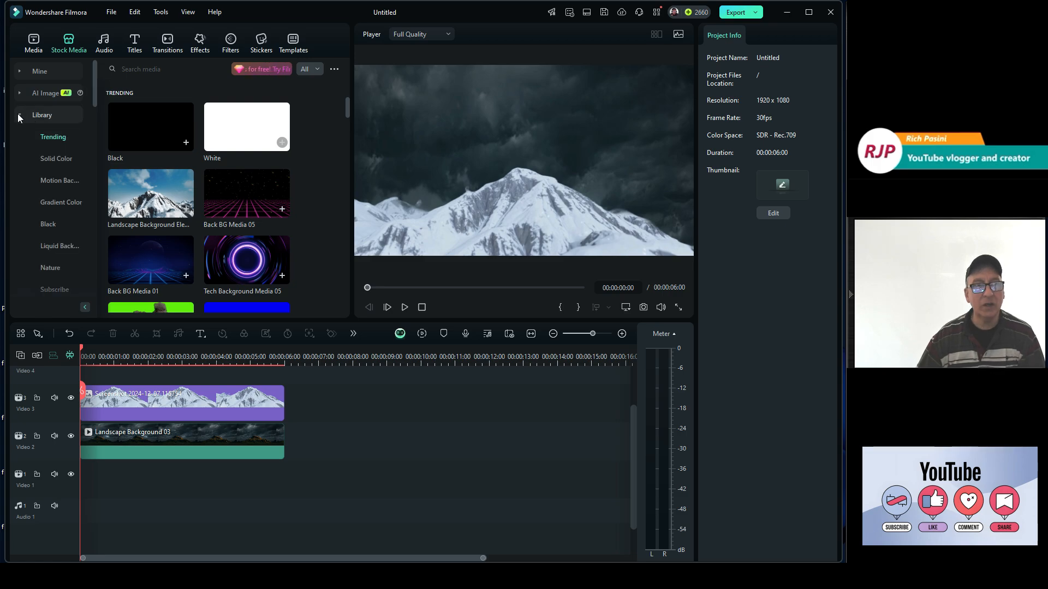
{"action": "left_click", "coordinate": [24, 90]}
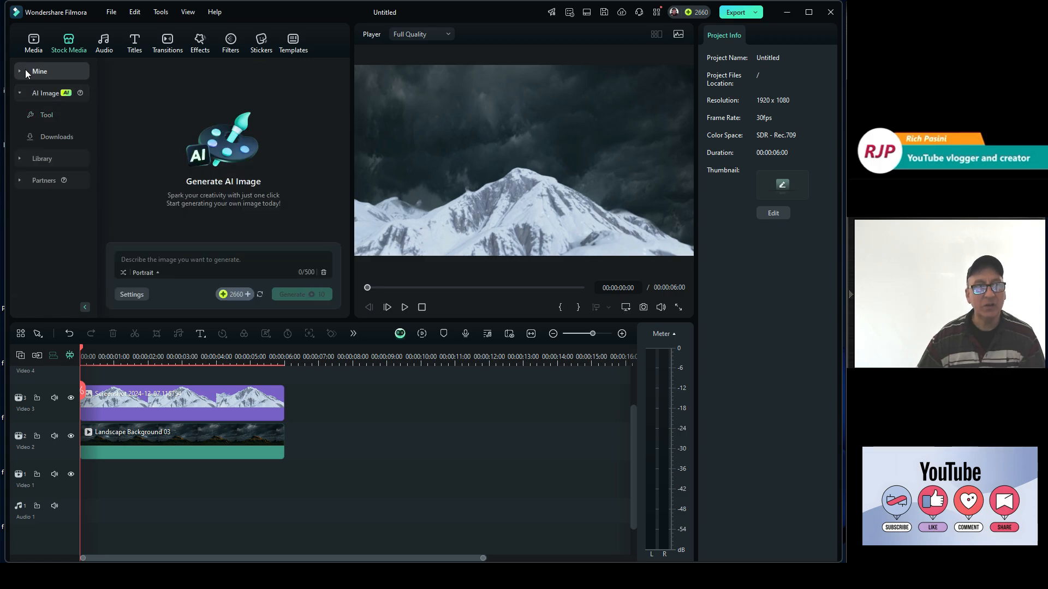
{"action": "left_click", "coordinate": [26, 70]}
{"action": "double_click", "coordinate": [149, 123]}
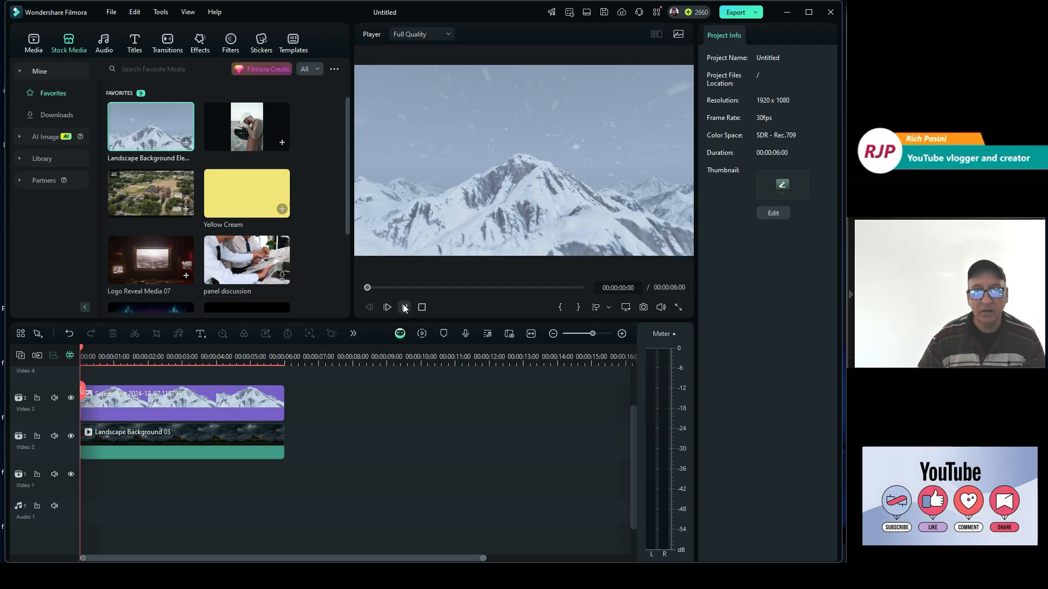
{"action": "left_click", "coordinate": [138, 397]}
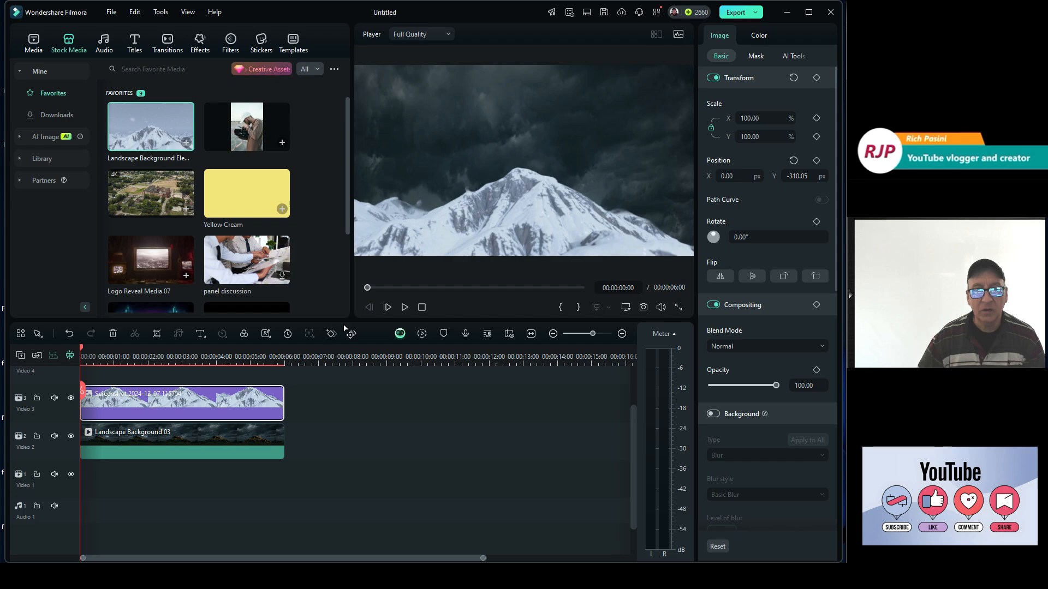
{"action": "left_click", "coordinate": [407, 313]}
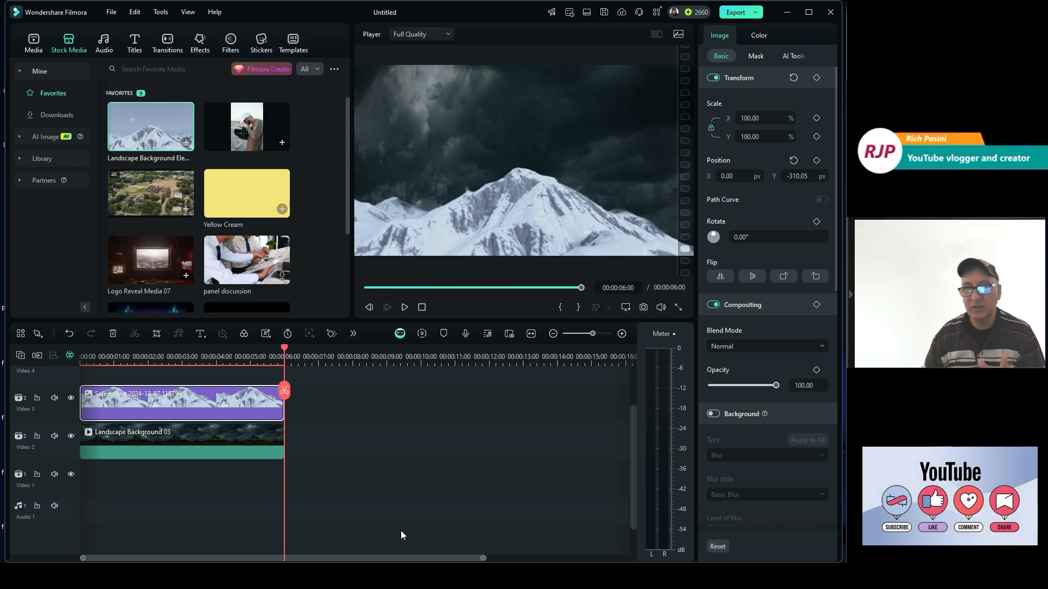
Move the mountain cutout past the background on Video 2, shift Landscape Background 03 to Video 3, and browse the downloaded stock media.
{"action": "left_click_drag", "start_coordinate": [198, 406], "coordinate": [549, 442]}
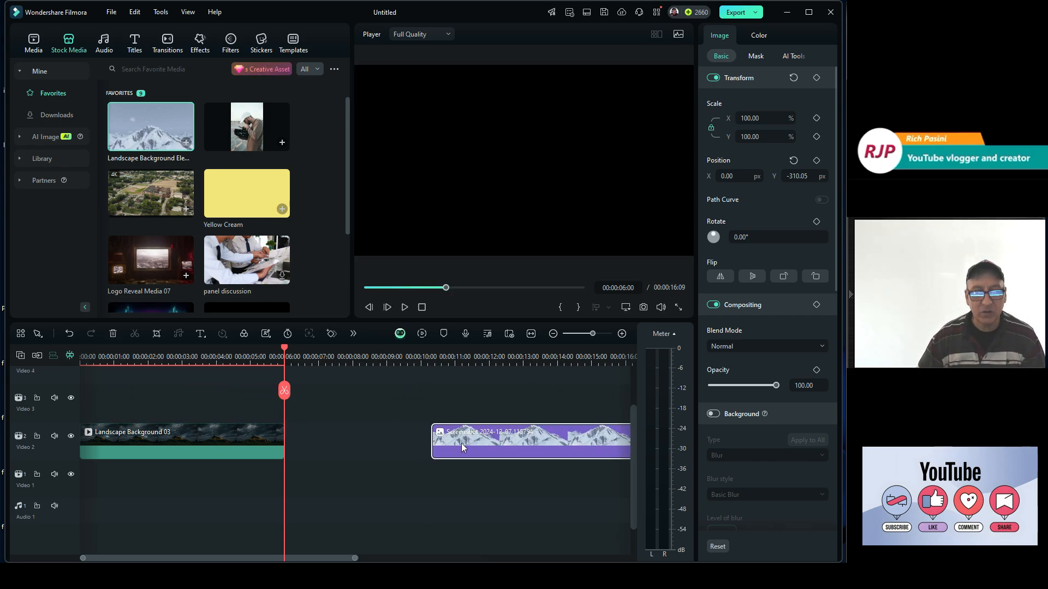
{"action": "left_click_drag", "start_coordinate": [161, 452], "coordinate": [138, 390]}
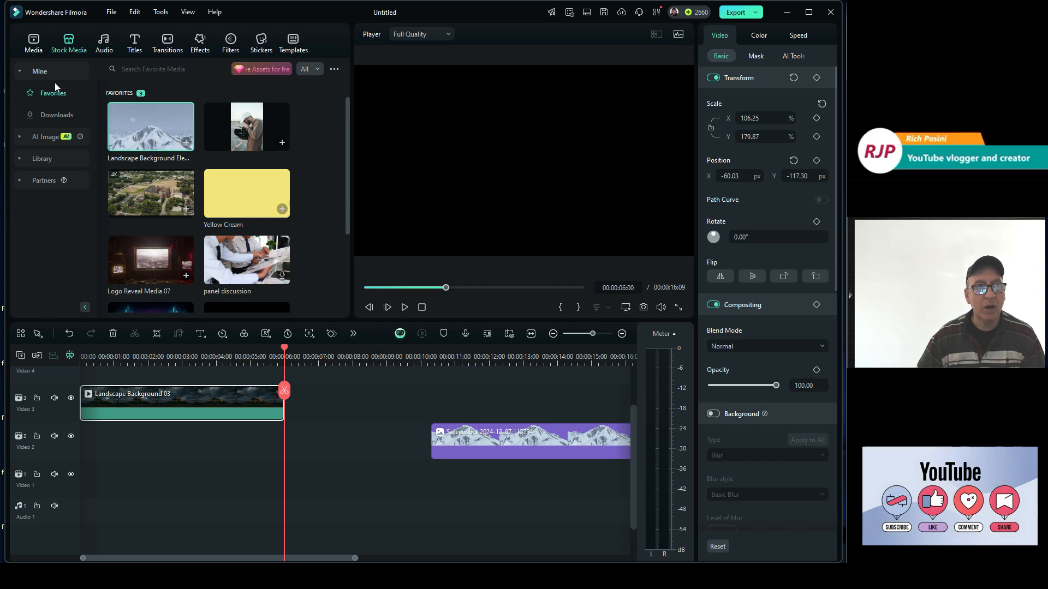
{"action": "left_click", "coordinate": [57, 115]}
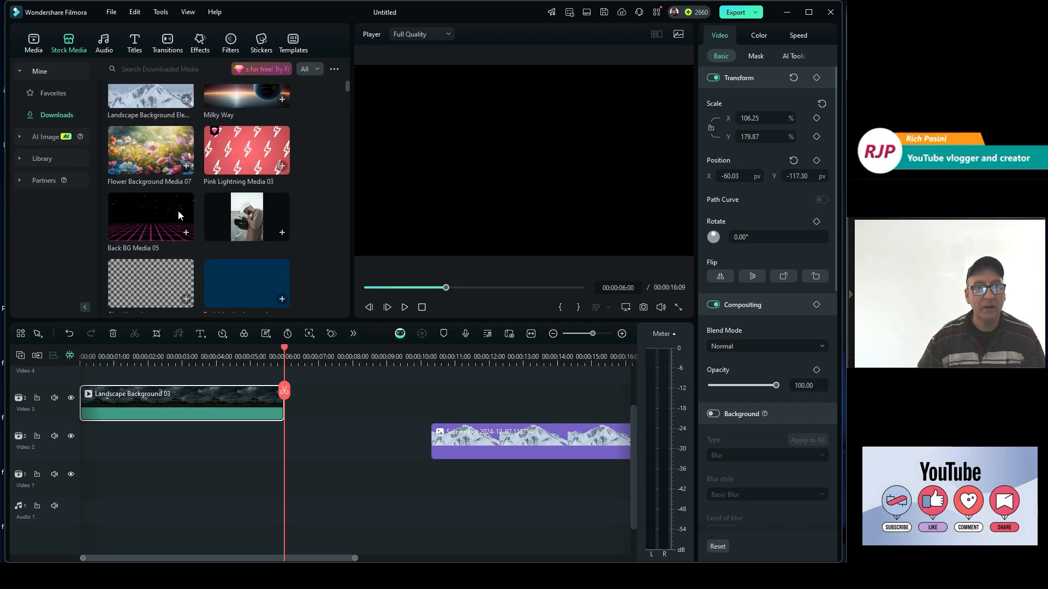
{"action": "scroll", "coordinate": [178, 211], "scroll_direction": "down", "scroll_amount": 10}
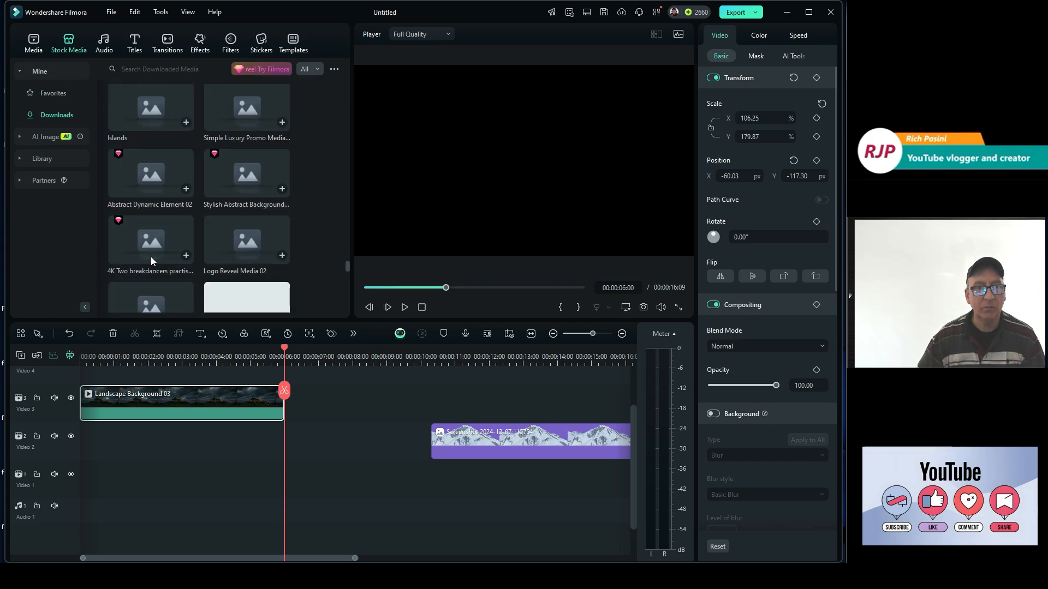
{"action": "scroll", "coordinate": [151, 257], "scroll_direction": "down", "scroll_amount": 5}
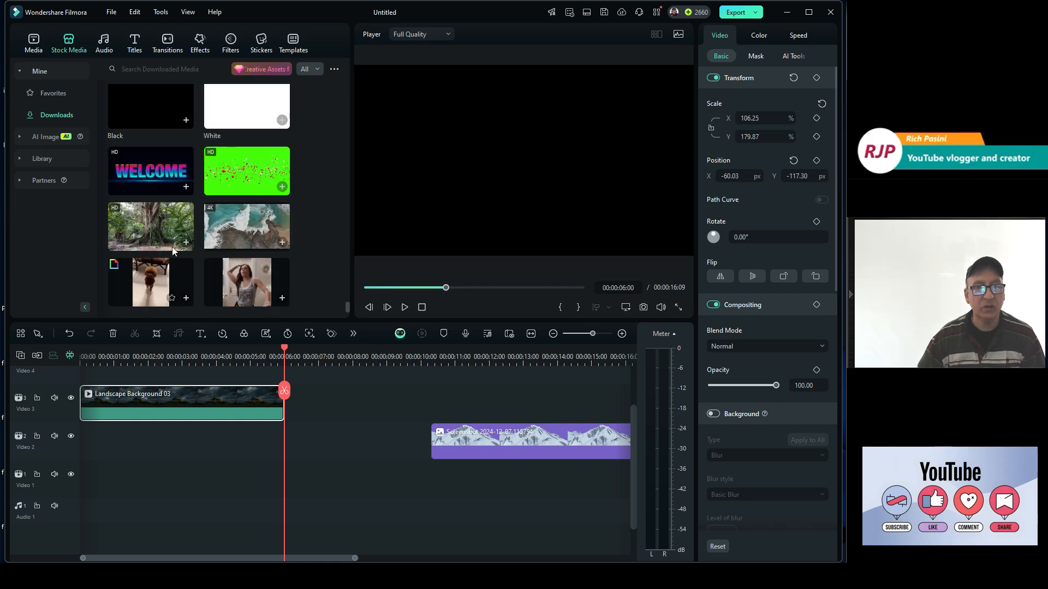
{"action": "scroll", "coordinate": [282, 276], "scroll_direction": "up", "scroll_amount": 3}
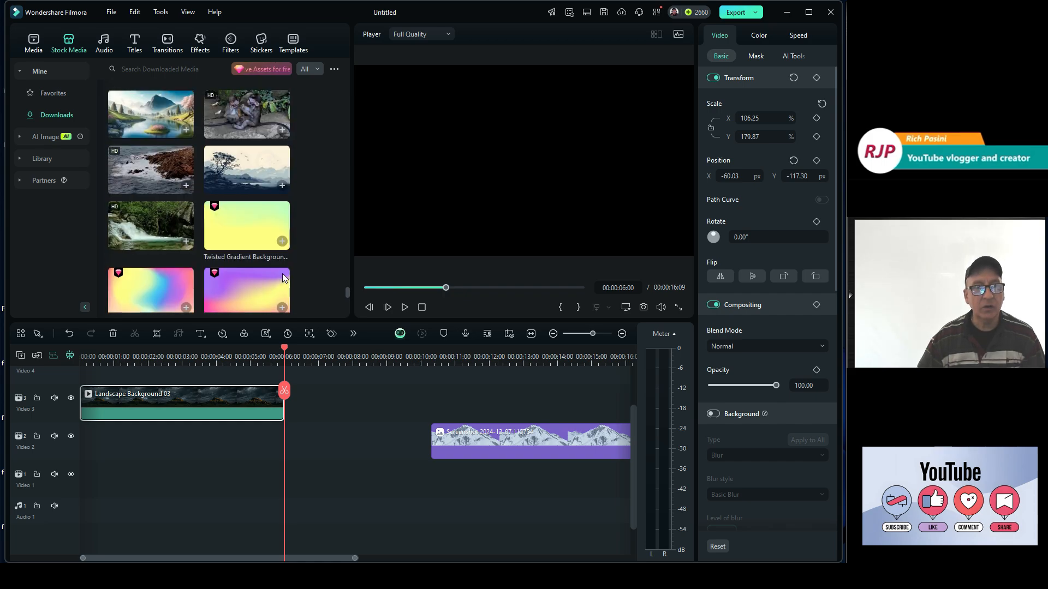
{"action": "scroll", "coordinate": [283, 278], "scroll_direction": "up", "scroll_amount": 1}
{"action": "scroll", "coordinate": [295, 274], "scroll_direction": "up", "scroll_amount": 10}
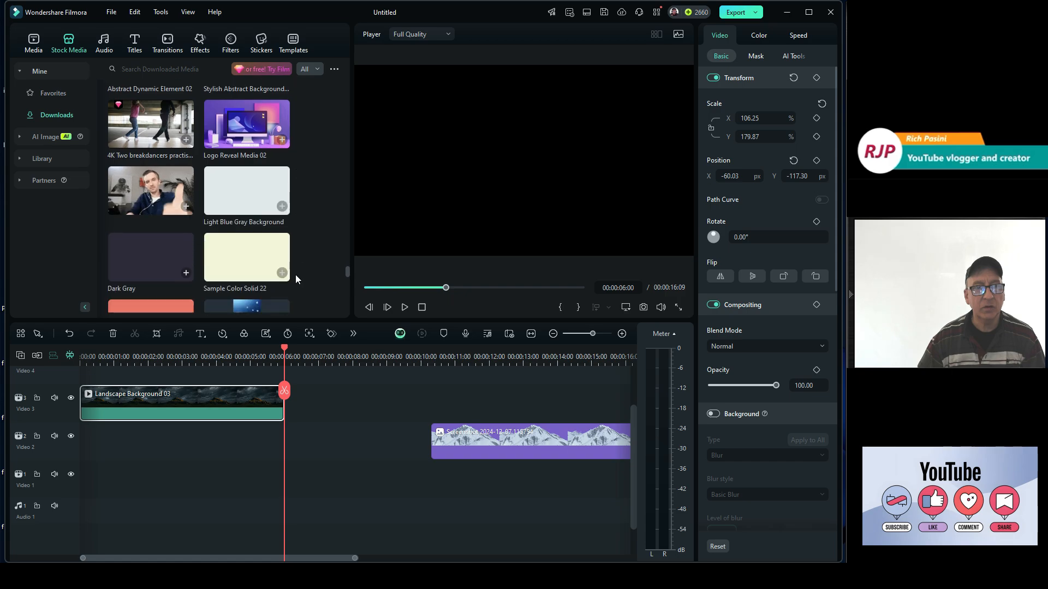
{"action": "scroll", "coordinate": [296, 274], "scroll_direction": "up", "scroll_amount": 10}
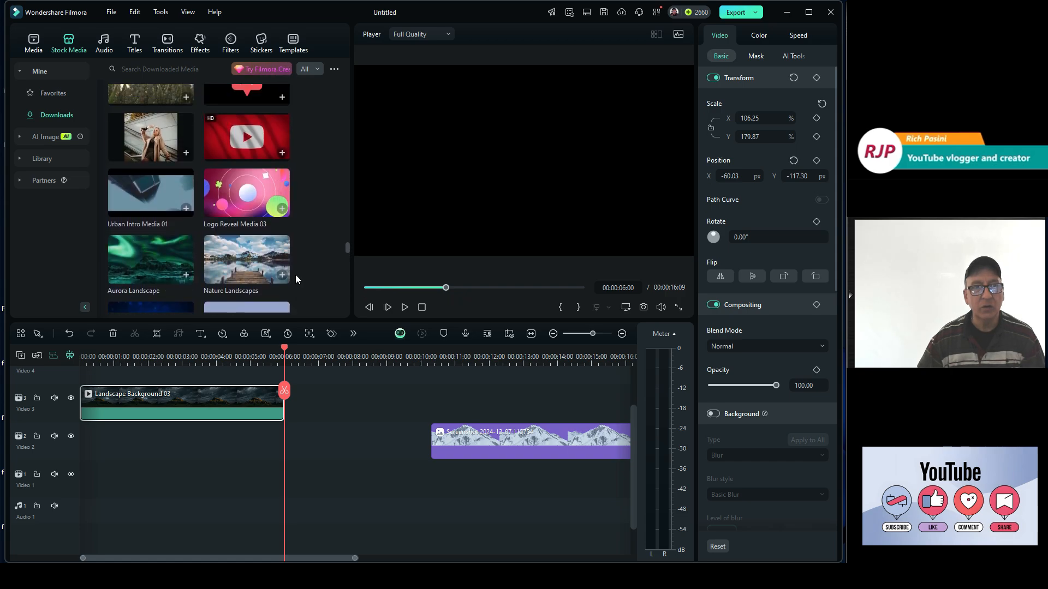
Undo the timeline edits until only the unscaled Landscape Background 03 clip remains on Video 2, and play it.
{"action": "left_click", "coordinate": [69, 334]}
{"action": "left_click", "coordinate": [69, 334]}
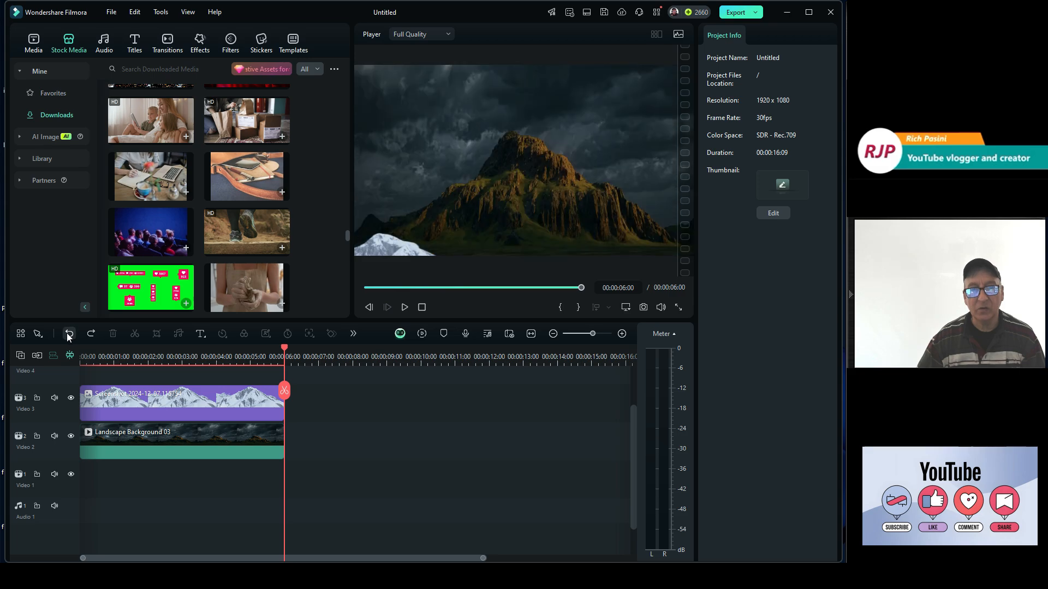
{"action": "left_click", "coordinate": [66, 333]}
{"action": "left_click", "coordinate": [64, 333]}
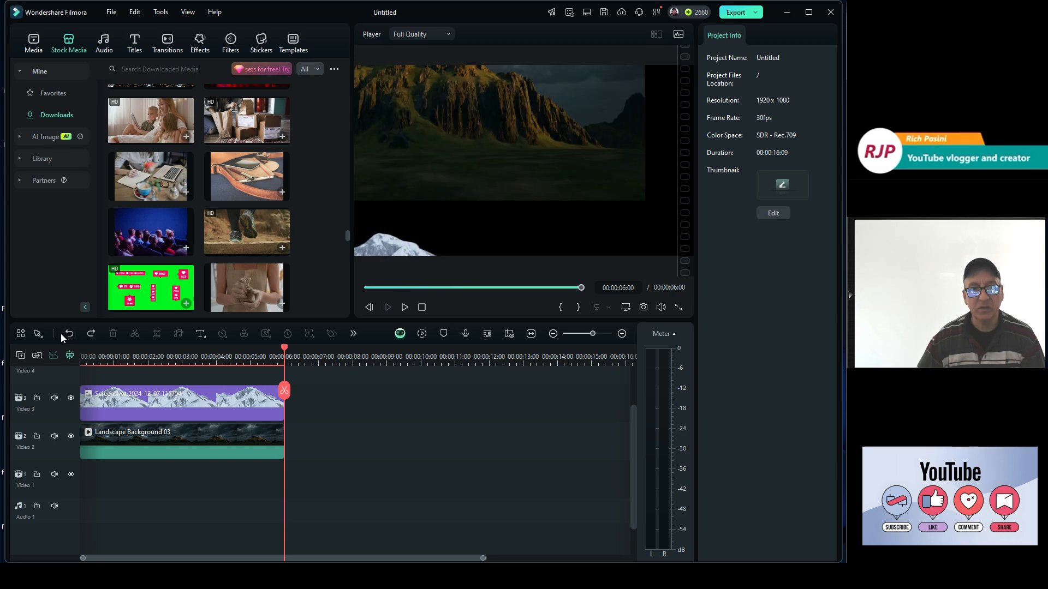
{"action": "left_click", "coordinate": [66, 336]}
{"action": "left_click", "coordinate": [66, 335]}
{"action": "left_click", "coordinate": [66, 335]}
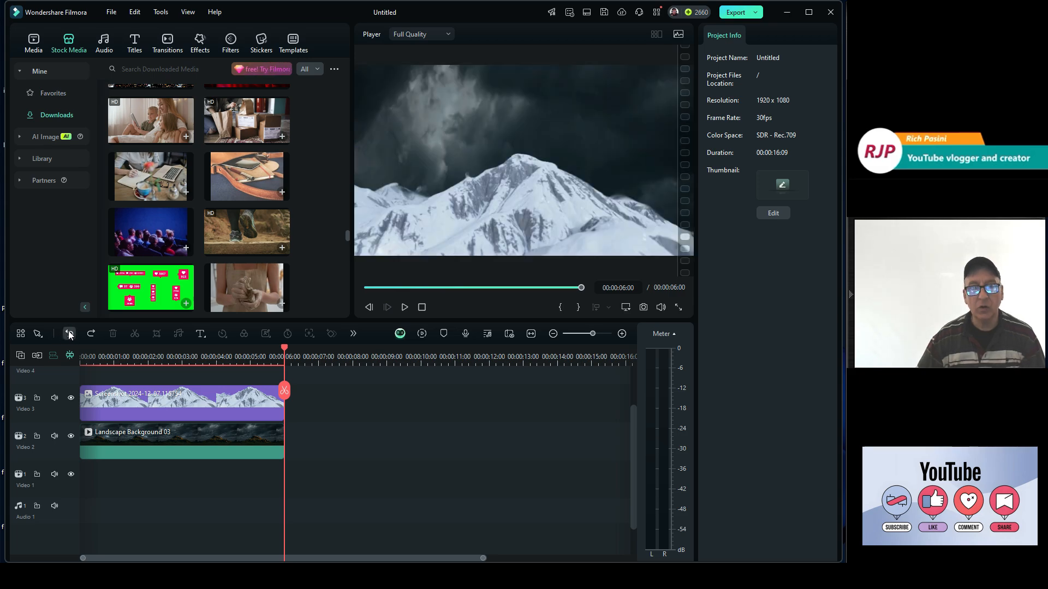
{"action": "left_click", "coordinate": [69, 332]}
{"action": "left_click", "coordinate": [69, 332]}
{"action": "left_click", "coordinate": [69, 332]}
{"action": "left_click", "coordinate": [69, 332]}
{"action": "left_click", "coordinate": [69, 334]}
{"action": "left_click", "coordinate": [70, 334]}
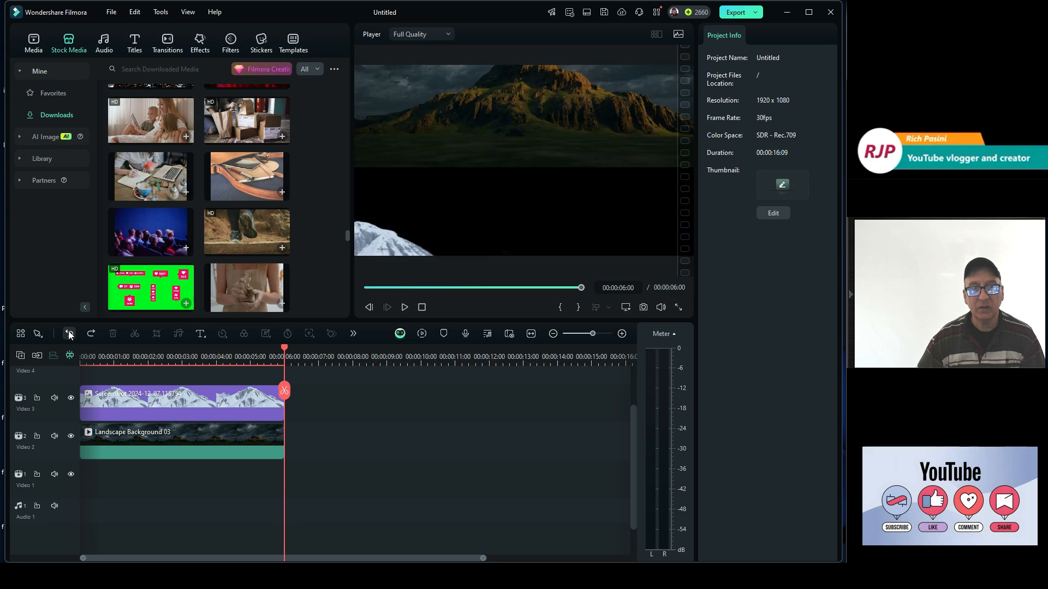
{"action": "left_click", "coordinate": [69, 334]}
{"action": "left_click", "coordinate": [70, 334]}
{"action": "left_click", "coordinate": [69, 334]}
{"action": "left_click", "coordinate": [70, 334]}
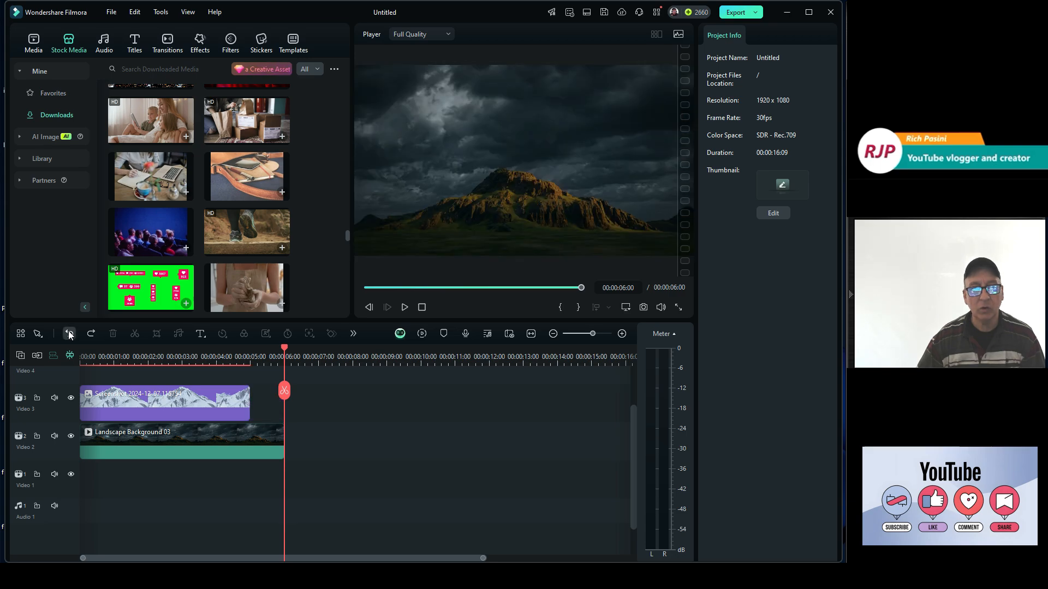
{"action": "left_click", "coordinate": [69, 334]}
{"action": "left_click", "coordinate": [70, 334]}
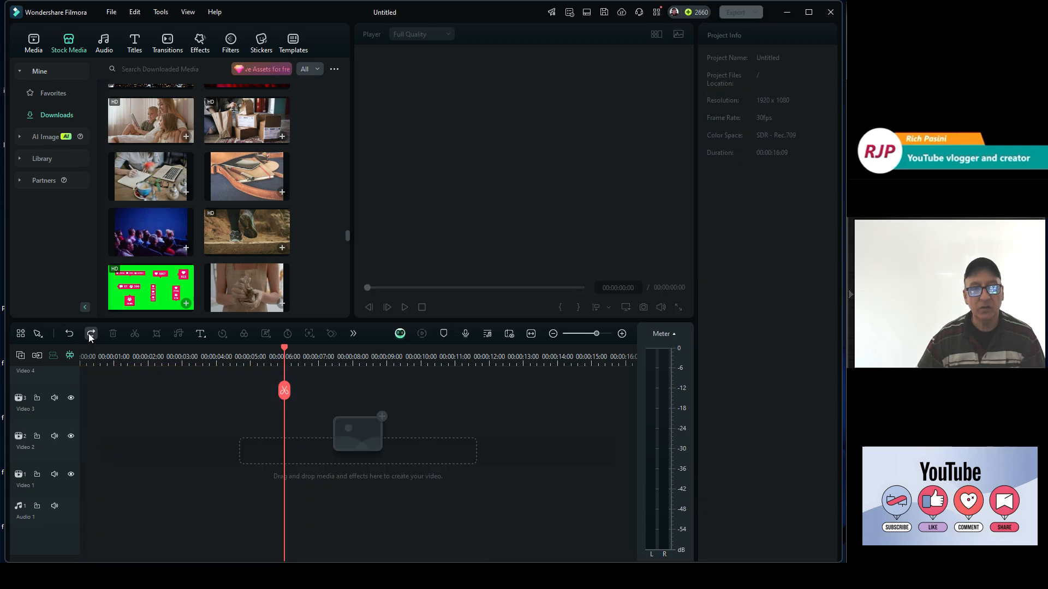
{"action": "left_click", "coordinate": [91, 334]}
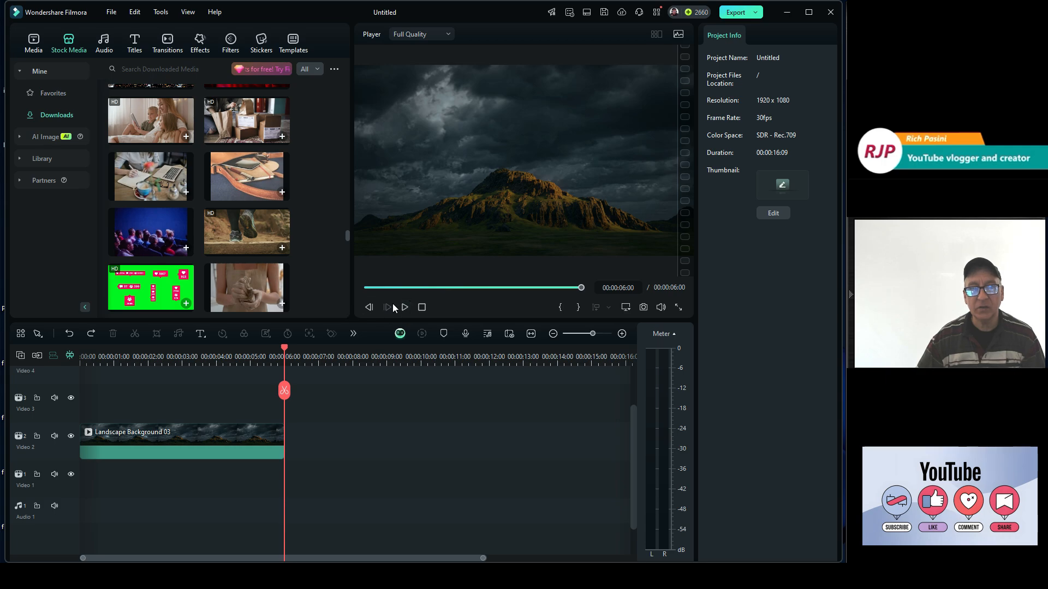
{"action": "key", "text": "space"}
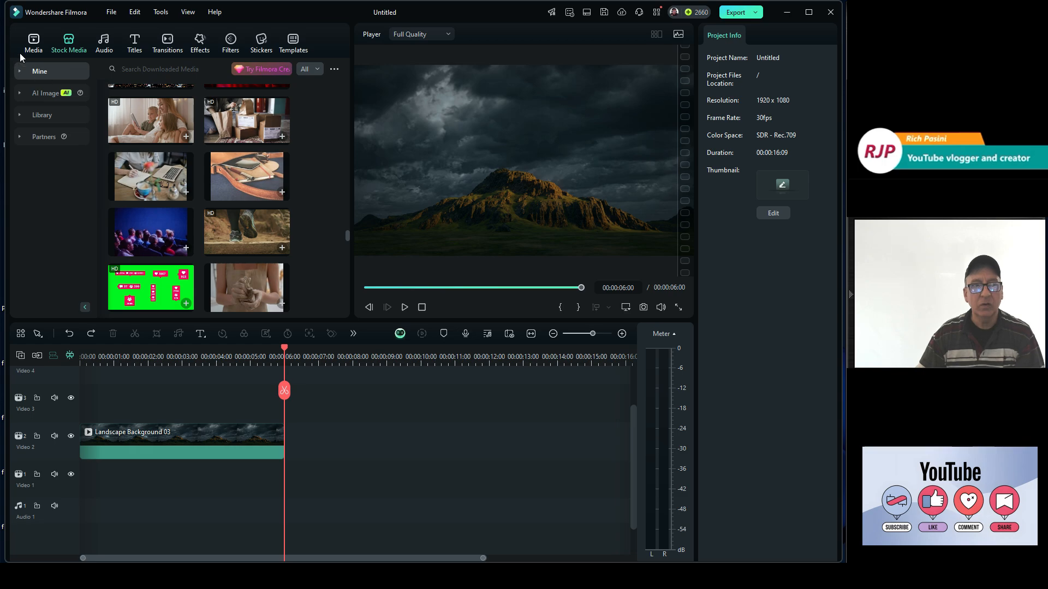
{"action": "left_click", "coordinate": [38, 44]}
{"action": "left_click_drag", "start_coordinate": [246, 156], "coordinate": [80, 415]}
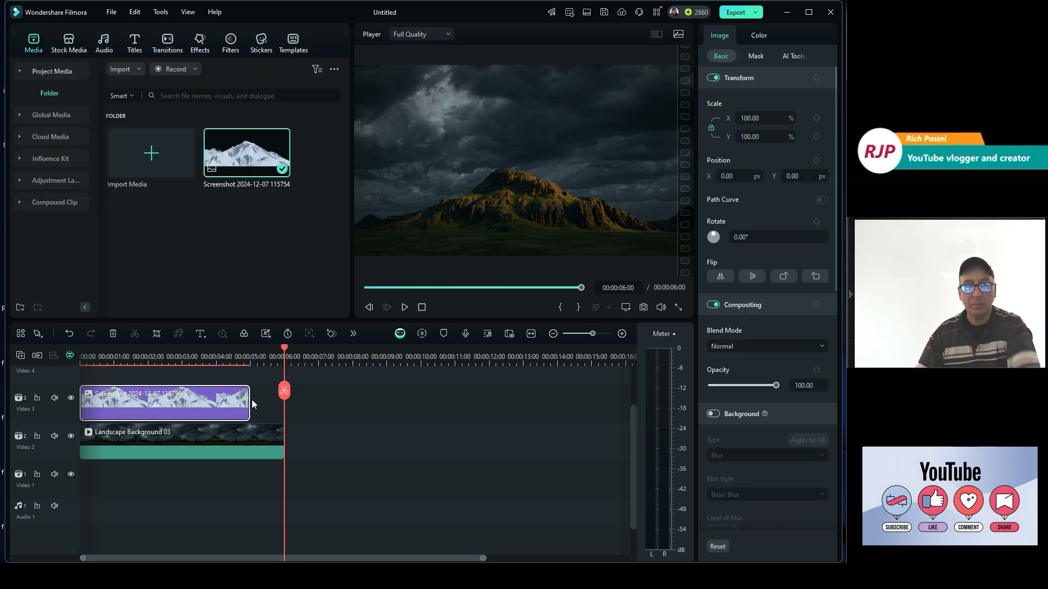
{"action": "left_click_drag", "start_coordinate": [250, 404], "coordinate": [317, 402]}
Stretch the mountain cutout to about 105% X scale, position it at X 0, Y about -230 px, and play the composite.
{"action": "left_click_drag", "start_coordinate": [478, 159], "coordinate": [494, 200]}
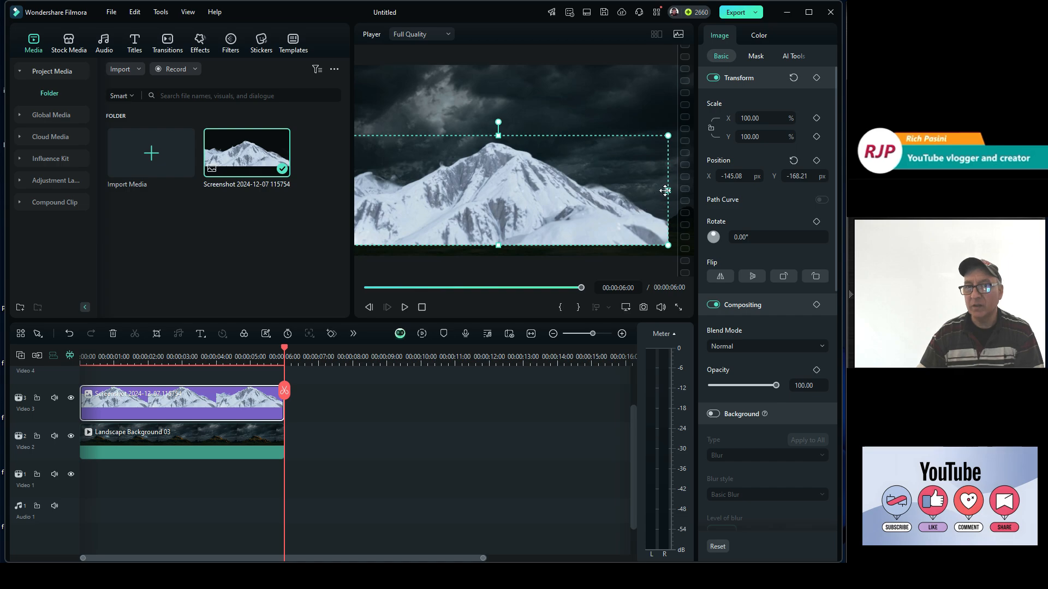
{"action": "mouse_move", "coordinate": [668, 190]}
{"action": "left_mouse_down"}
{"action": "mouse_move", "coordinate": [694, 196]}
{"action": "mouse_move", "coordinate": [656, 191]}
{"action": "left_mouse_up"}
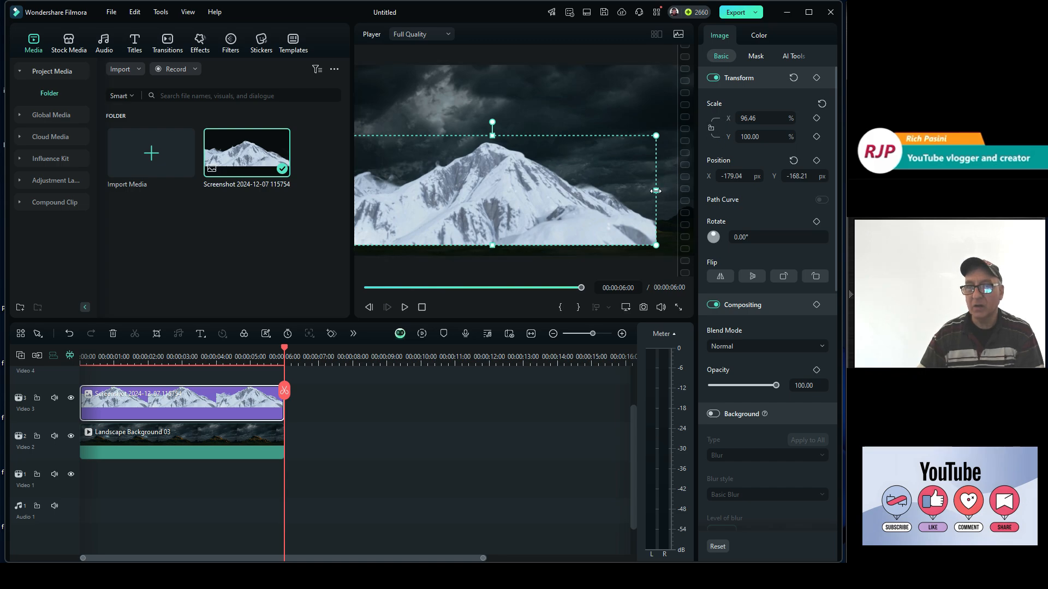
{"action": "left_click_drag", "start_coordinate": [656, 191], "coordinate": [684, 192]}
{"action": "left_click_drag", "start_coordinate": [596, 201], "coordinate": [615, 212]}
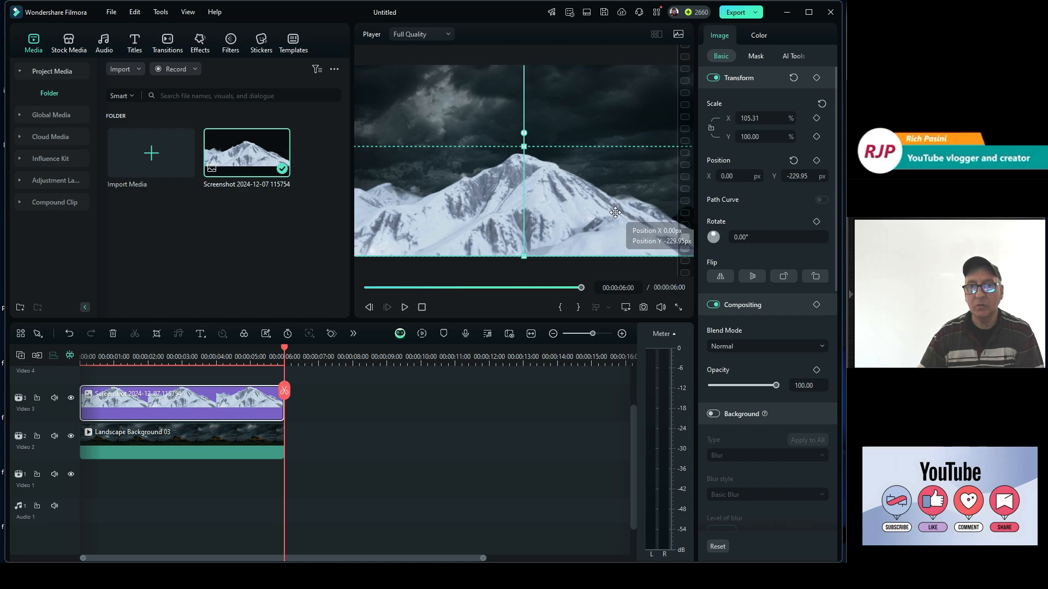
{"action": "left_click", "coordinate": [490, 412]}
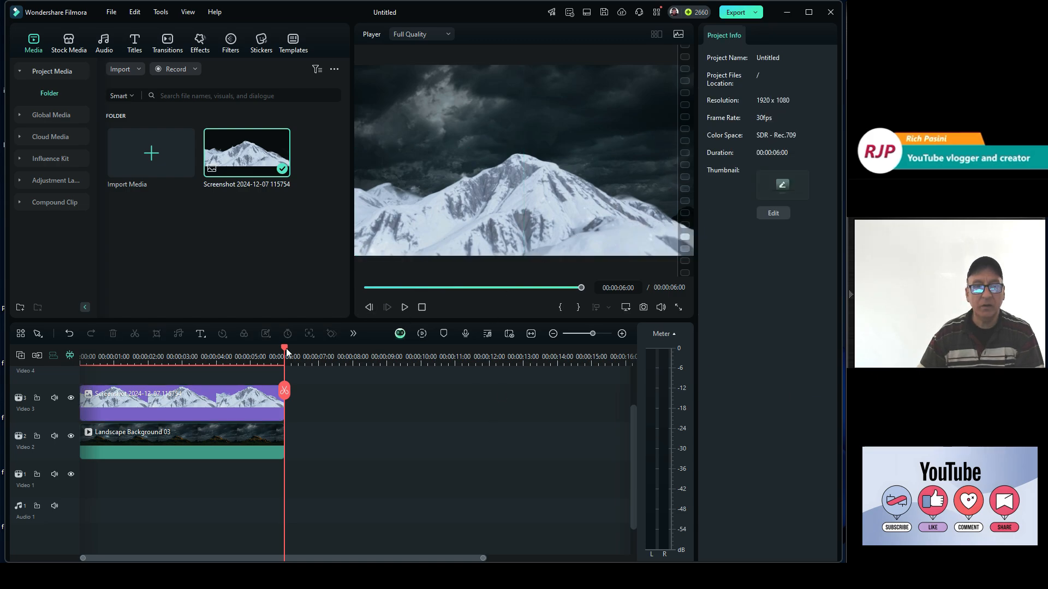
{"action": "left_click", "coordinate": [404, 308]}
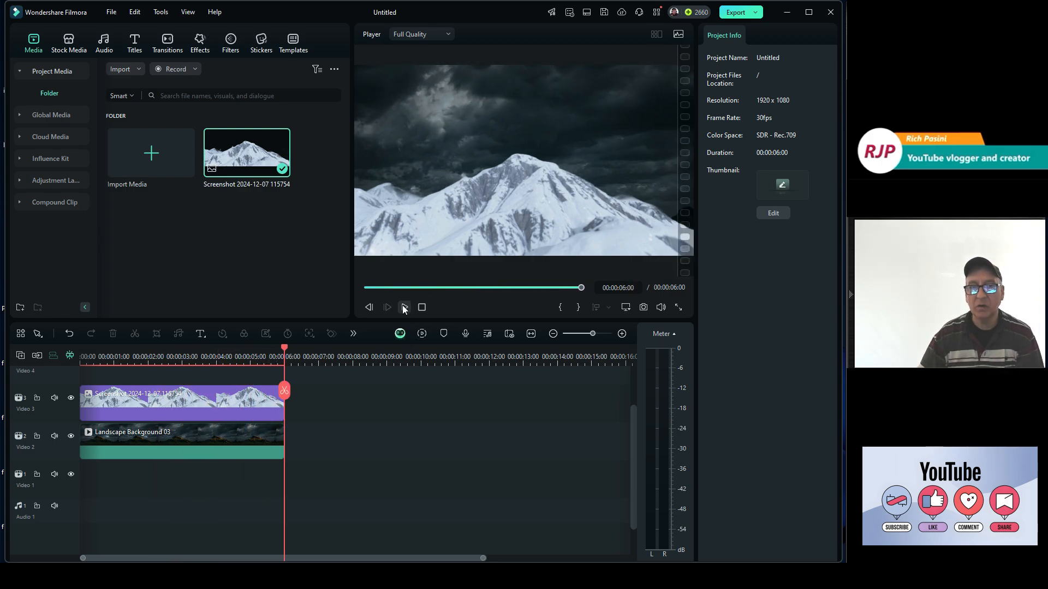
Reshape the mountain cutout to about 114% X and 91% Y scale, positioned at X about -60, Y about -258 px.
{"action": "left_click", "coordinate": [218, 399]}
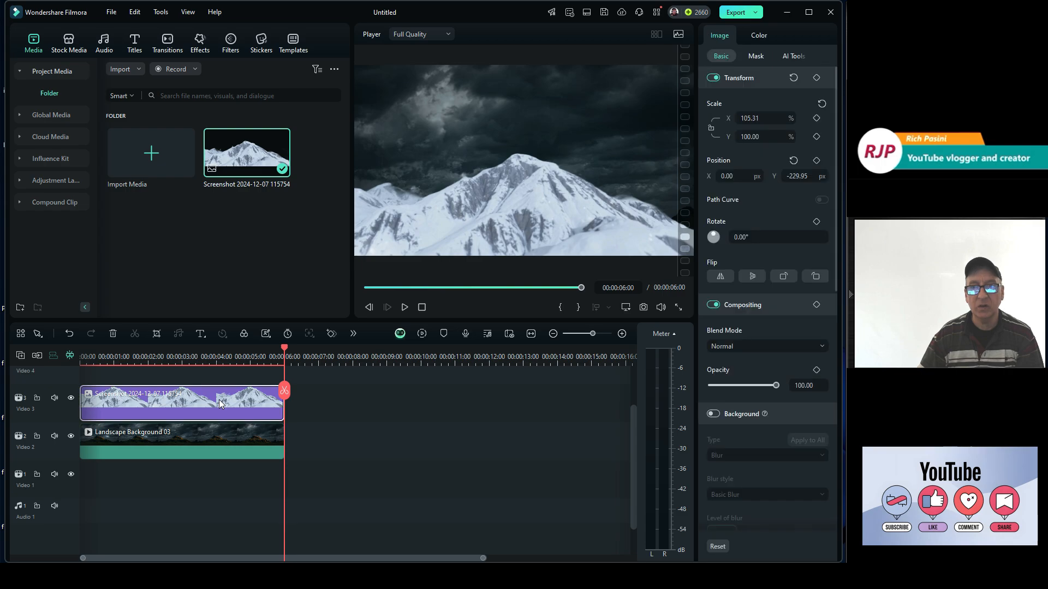
{"action": "left_click_drag", "start_coordinate": [602, 247], "coordinate": [555, 225]}
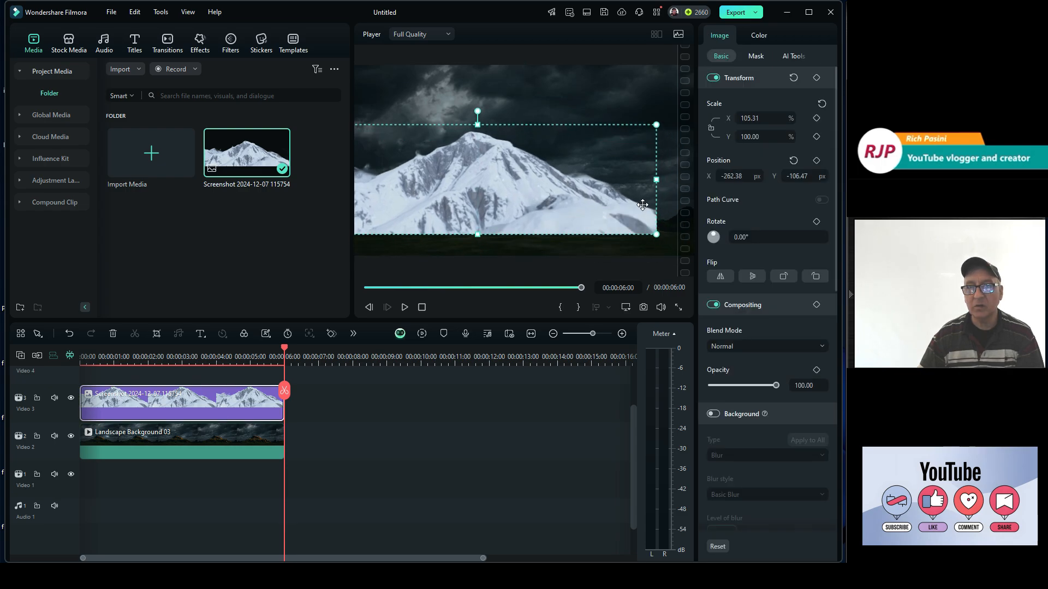
{"action": "left_click_drag", "start_coordinate": [657, 181], "coordinate": [687, 190]}
{"action": "left_click_drag", "start_coordinate": [516, 201], "coordinate": [537, 225]}
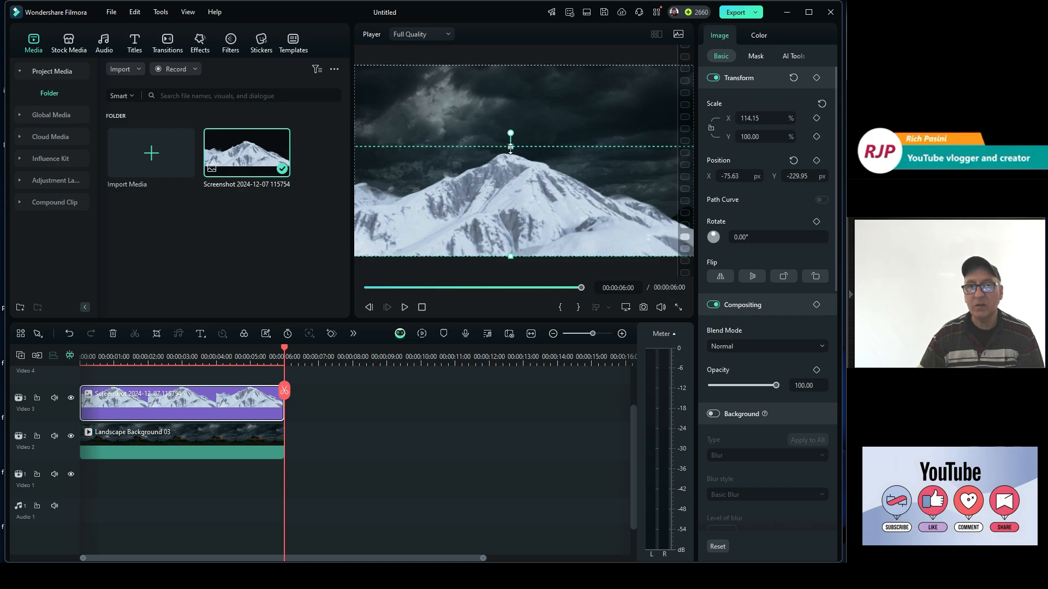
{"action": "mouse_move", "coordinate": [510, 147]}
{"action": "left_mouse_down"}
{"action": "mouse_move", "coordinate": [515, 179]}
{"action": "mouse_move", "coordinate": [520, 161]}
{"action": "left_mouse_up"}
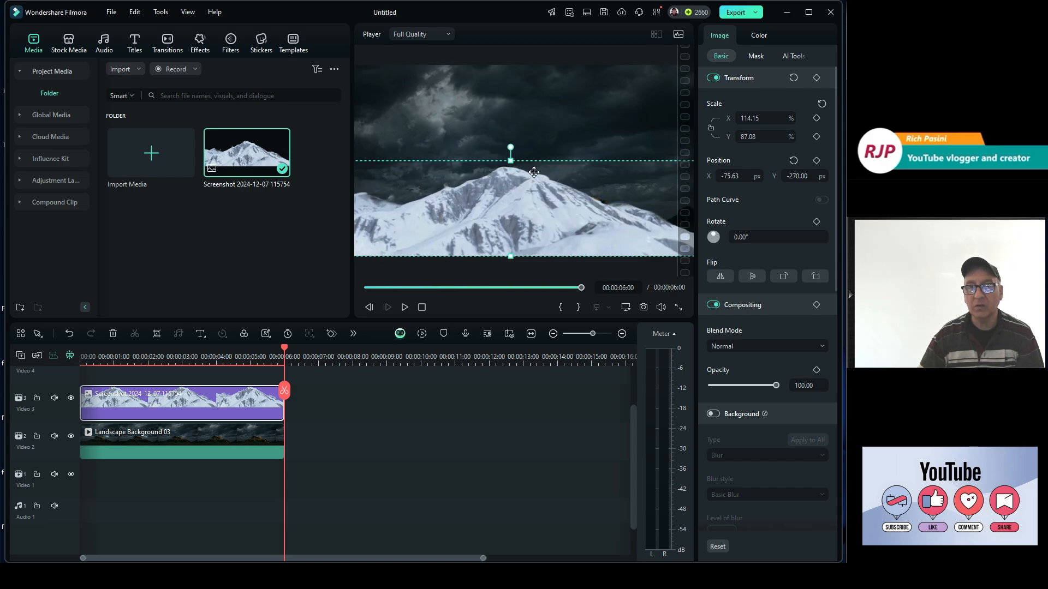
{"action": "left_click_drag", "start_coordinate": [598, 210], "coordinate": [608, 208]}
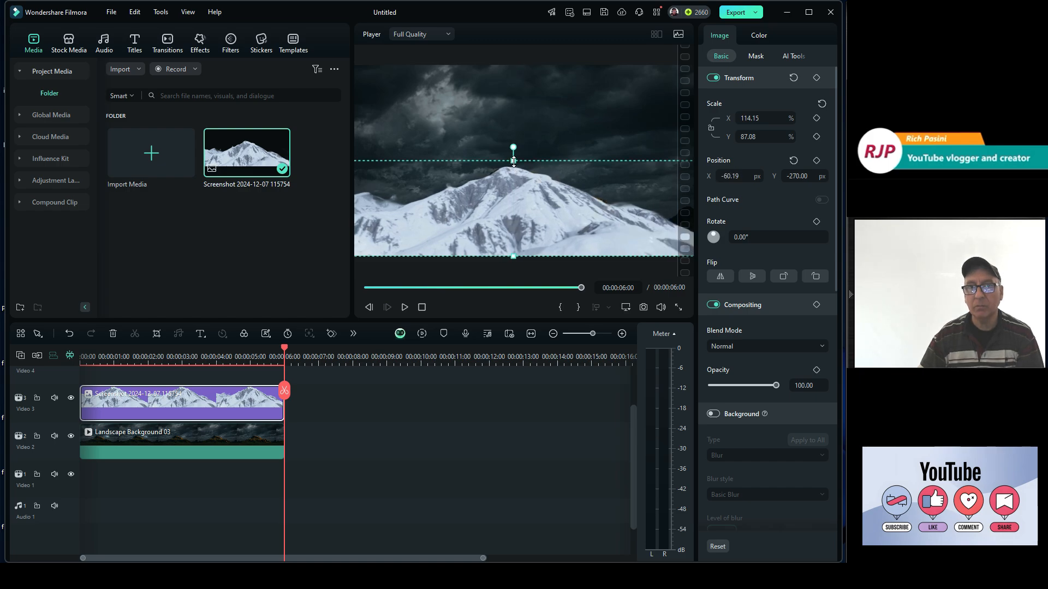
{"action": "left_click_drag", "start_coordinate": [513, 160], "coordinate": [513, 157]}
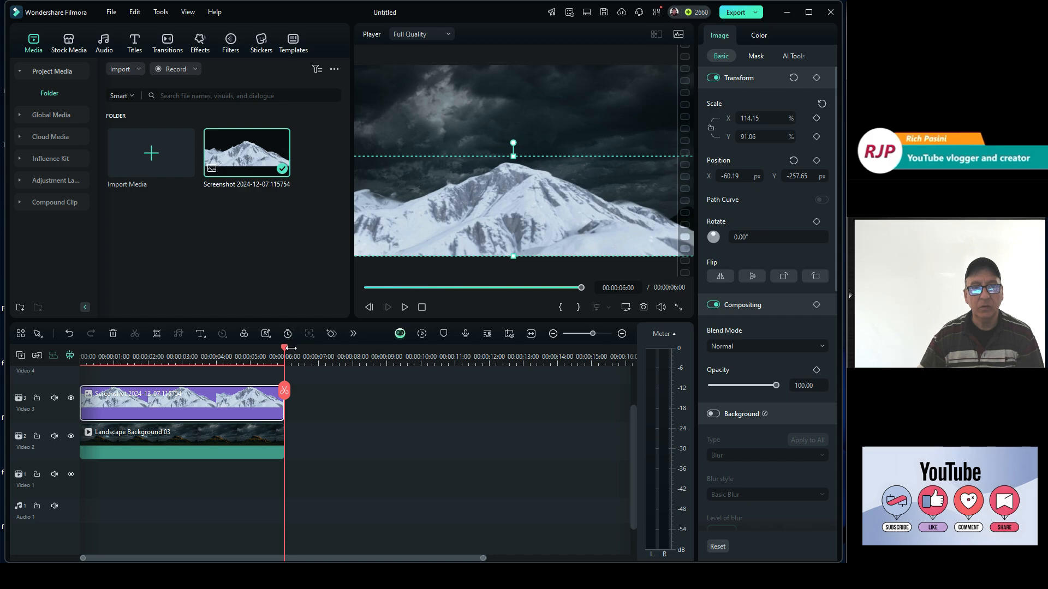
Replay the composite from the start, and examine the default color presets available for the mountain cutout.
{"action": "left_click_drag", "start_coordinate": [287, 348], "coordinate": [52, 395]}
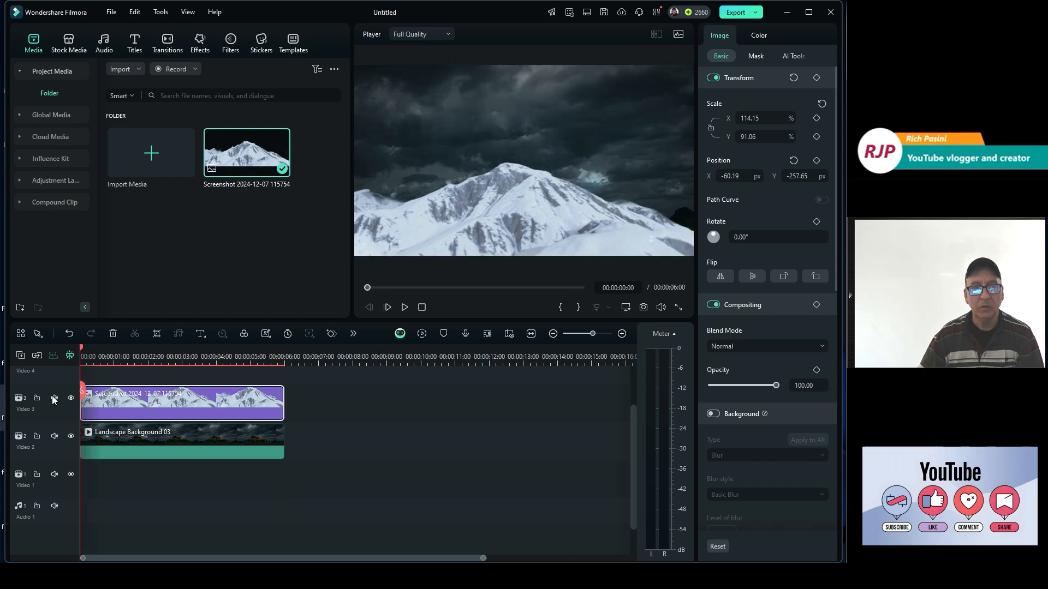
{"action": "left_click", "coordinate": [405, 307]}
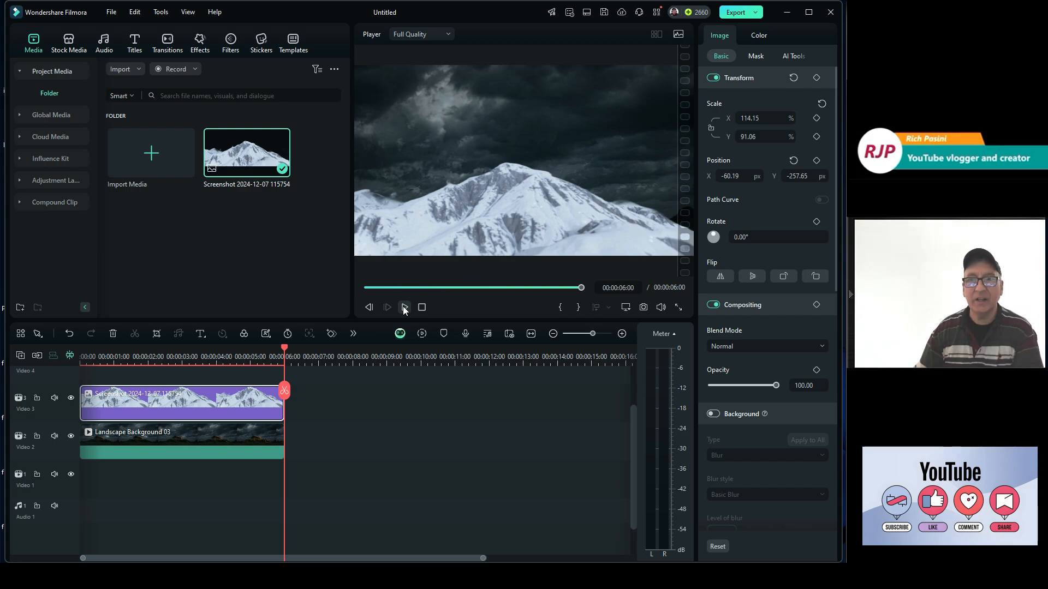
{"action": "left_click", "coordinate": [760, 36]}
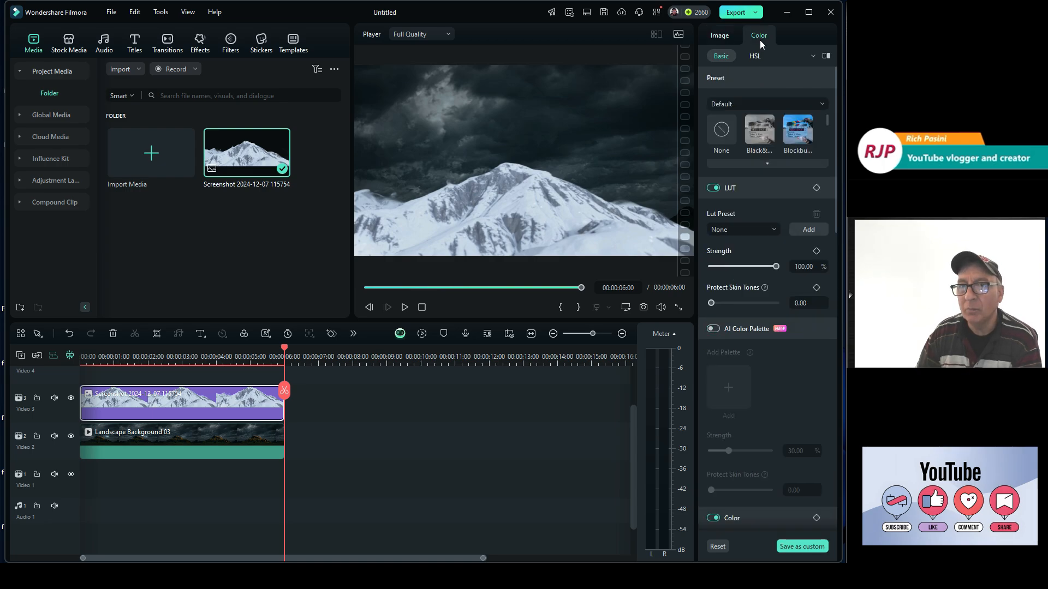
{"action": "left_click", "coordinate": [715, 36]}
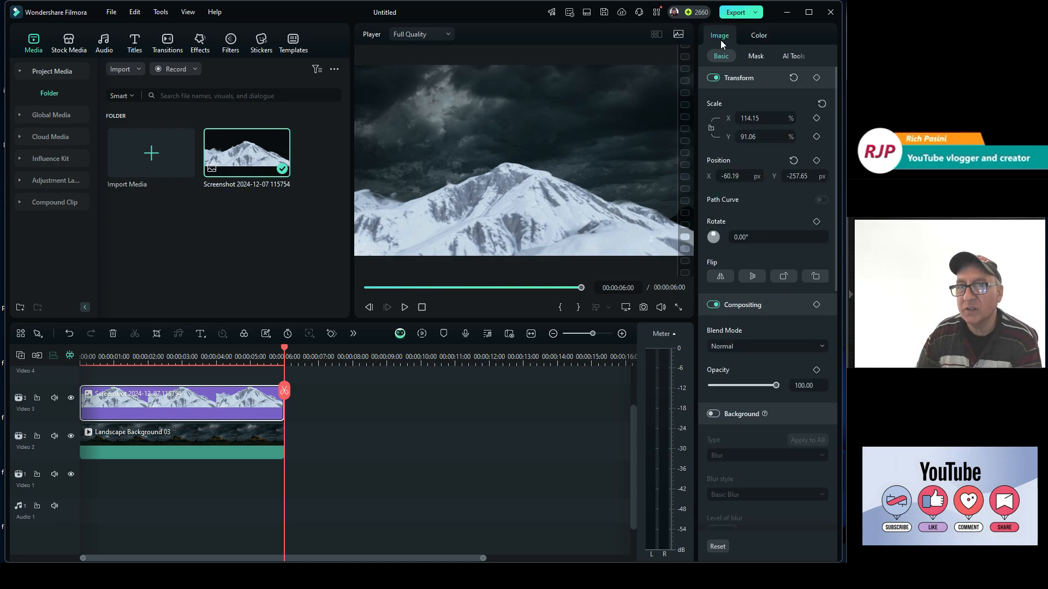
{"action": "left_click", "coordinate": [759, 36]}
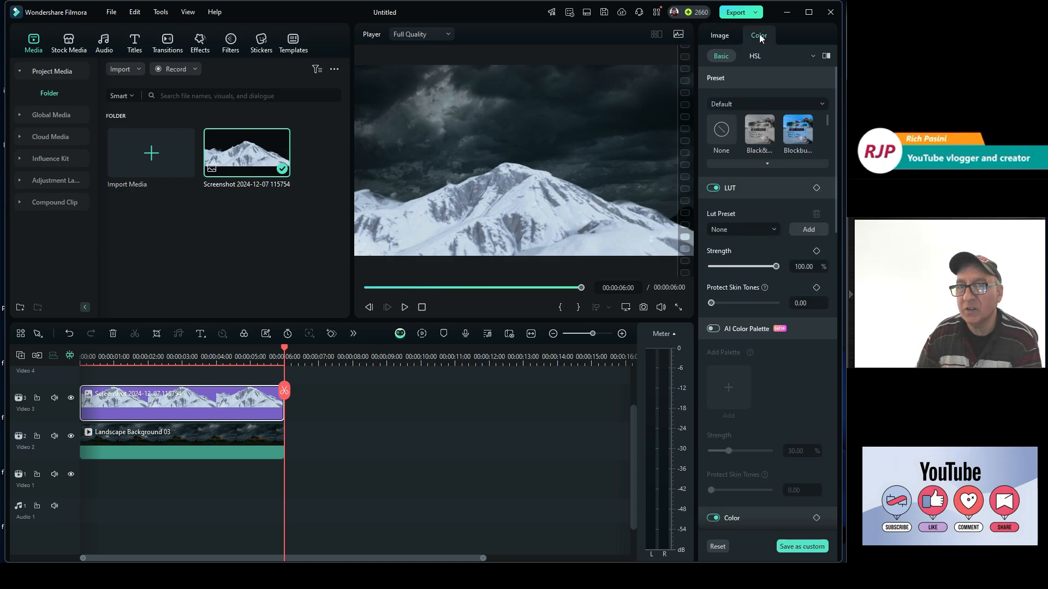
{"action": "left_click", "coordinate": [824, 106]}
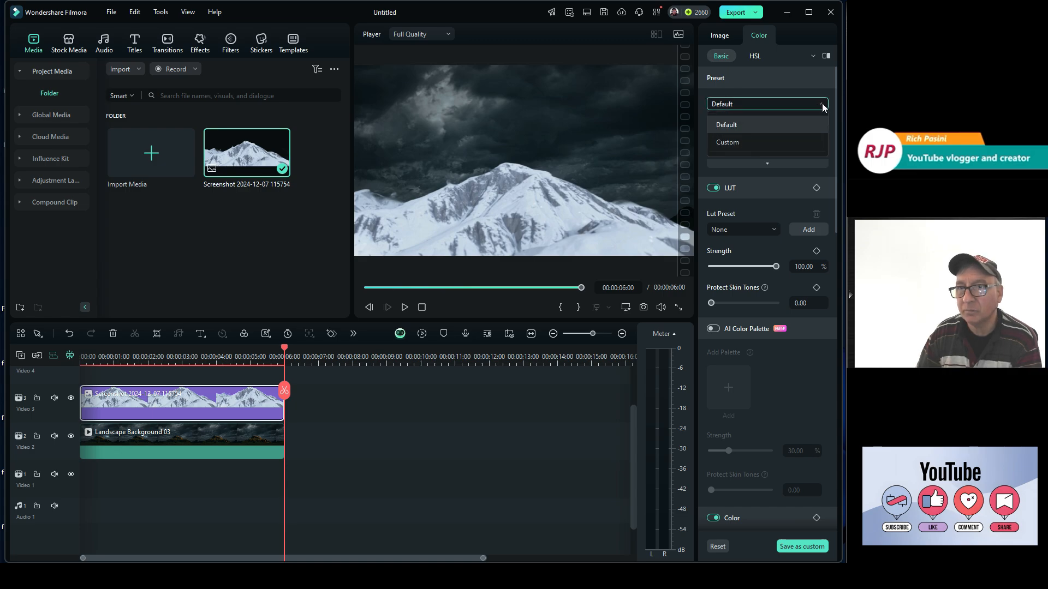
{"action": "left_click", "coordinate": [824, 106]}
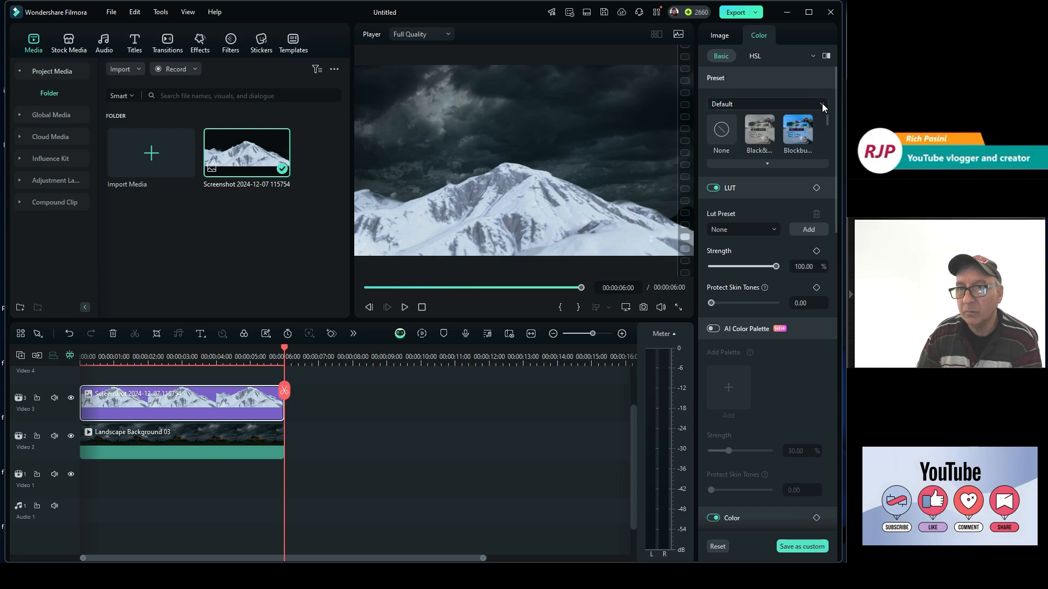
{"action": "left_click", "coordinate": [766, 164]}
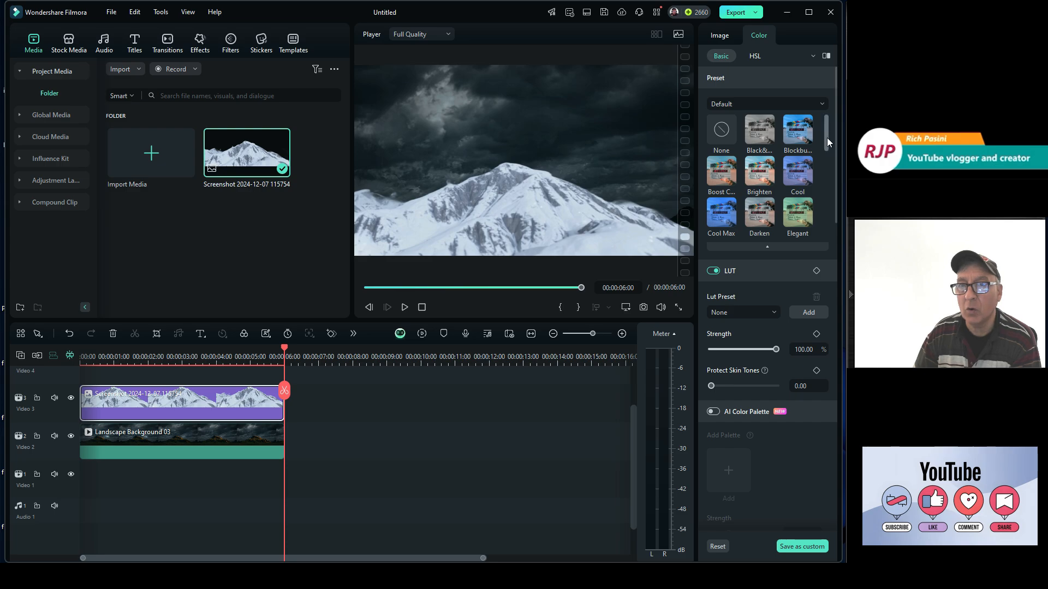
{"action": "scroll", "coordinate": [827, 137], "scroll_direction": "down", "scroll_amount": 2}
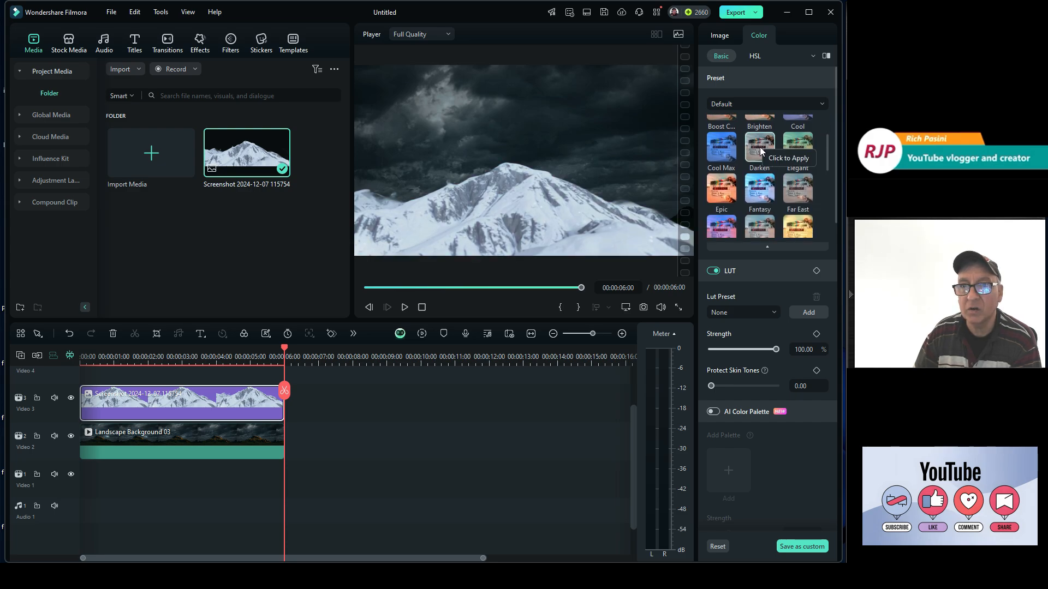
{"action": "left_click", "coordinate": [724, 150]}
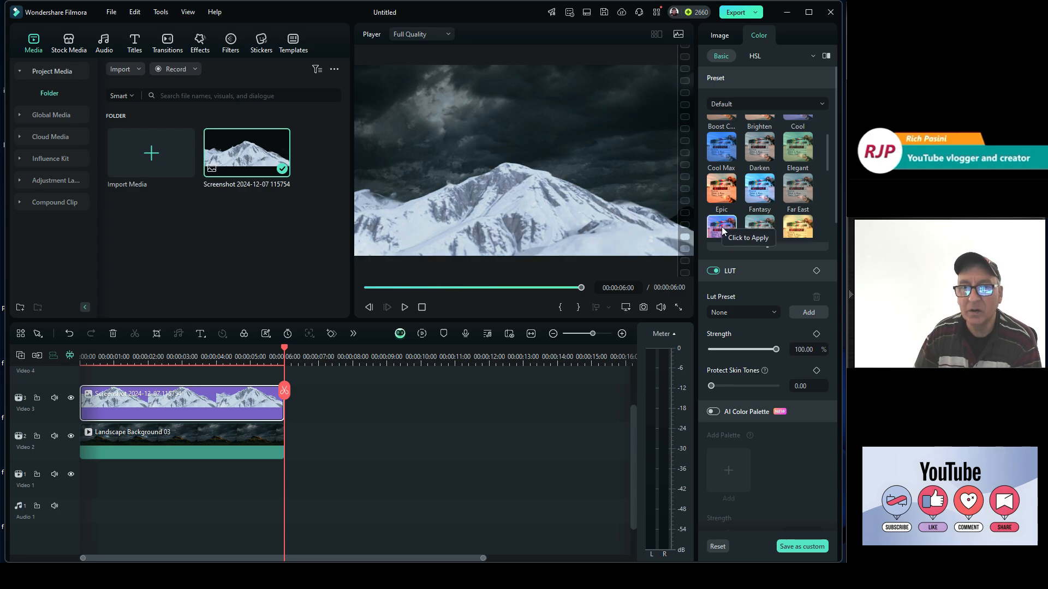
{"action": "scroll", "coordinate": [824, 162], "scroll_direction": "down", "scroll_amount": 2}
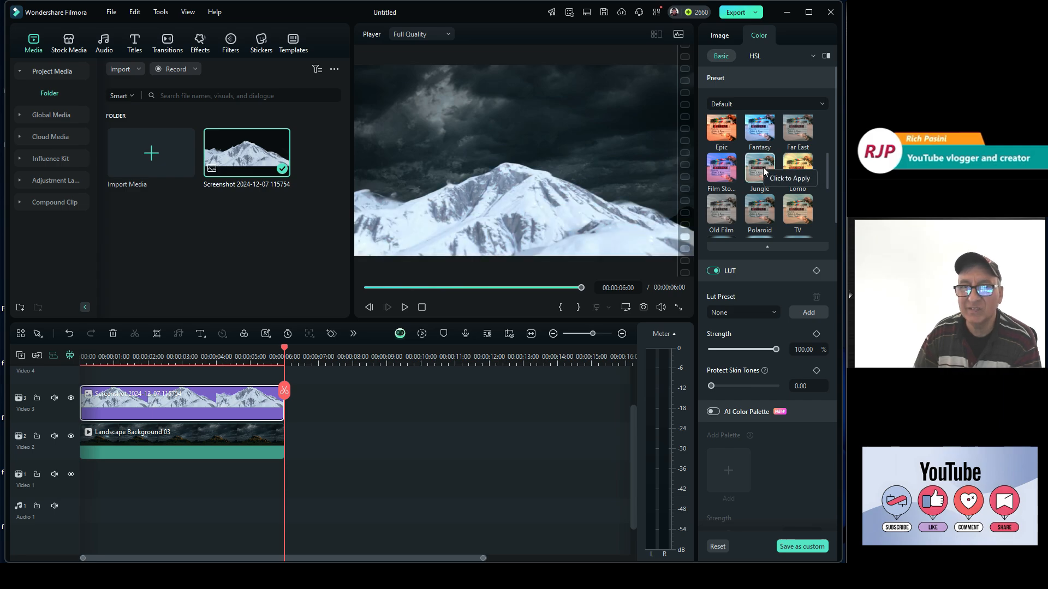
{"action": "left_click", "coordinate": [728, 210]}
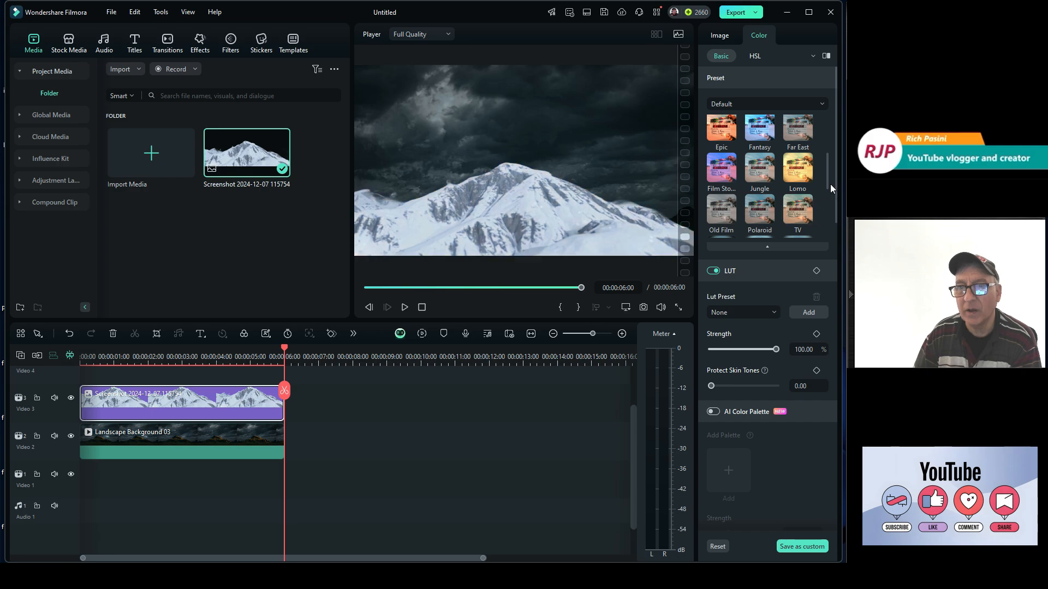
{"action": "left_click_drag", "start_coordinate": [827, 183], "coordinate": [821, 196]}
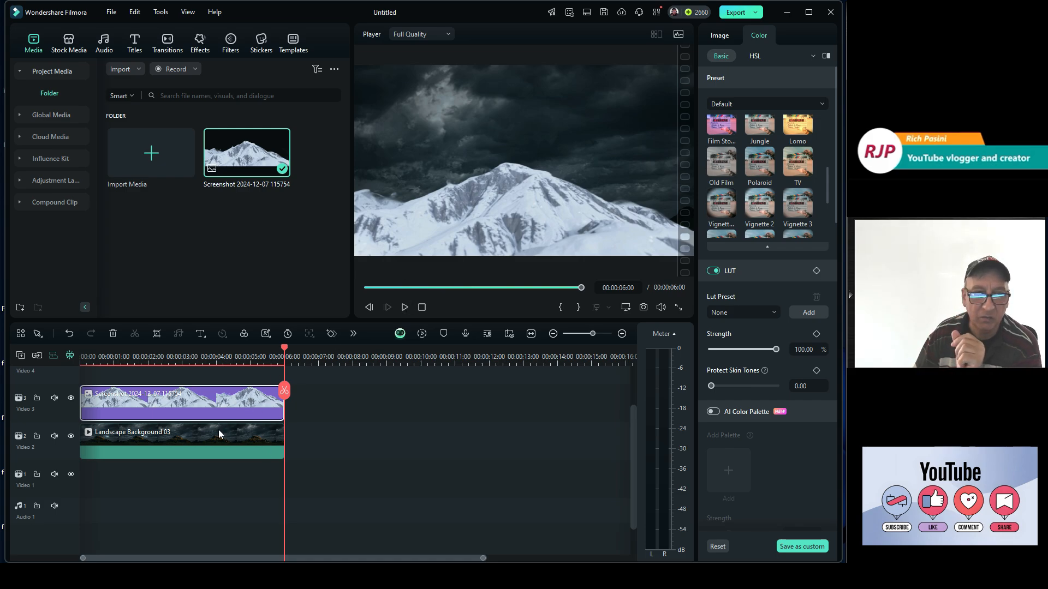
Try the black-and-white color preset on both Landscape Background 03 and the mountain cutout.
{"action": "left_click_drag", "start_coordinate": [282, 348], "coordinate": [89, 349]}
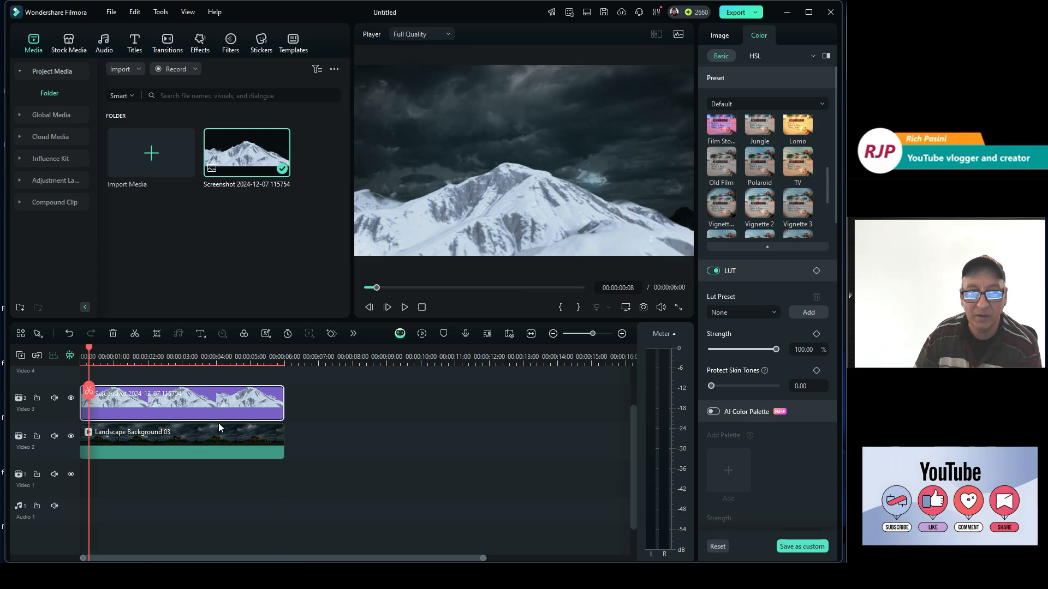
{"action": "left_click", "coordinate": [215, 437]}
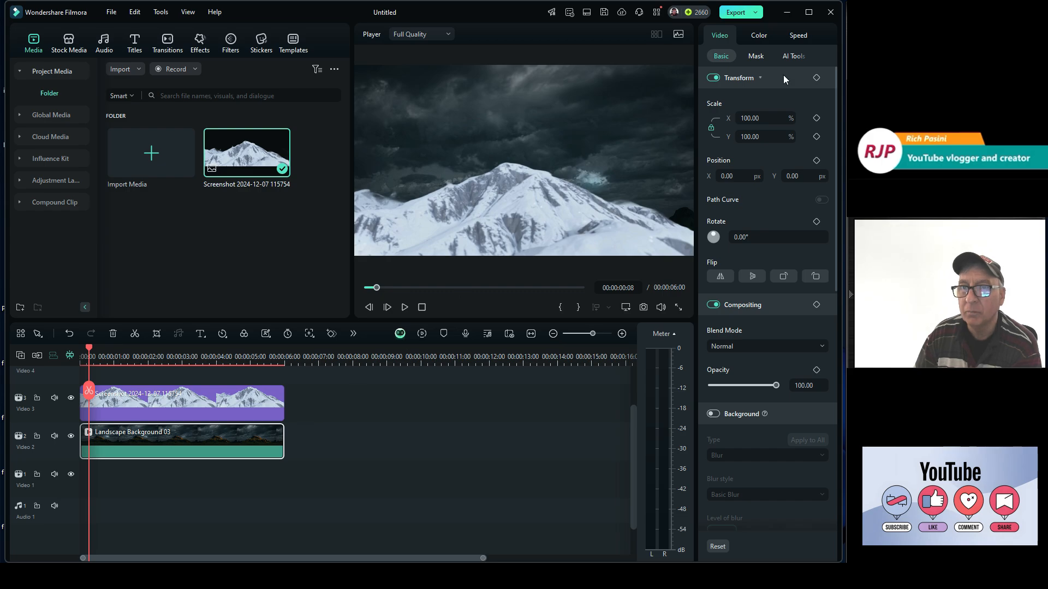
{"action": "left_click", "coordinate": [758, 36]}
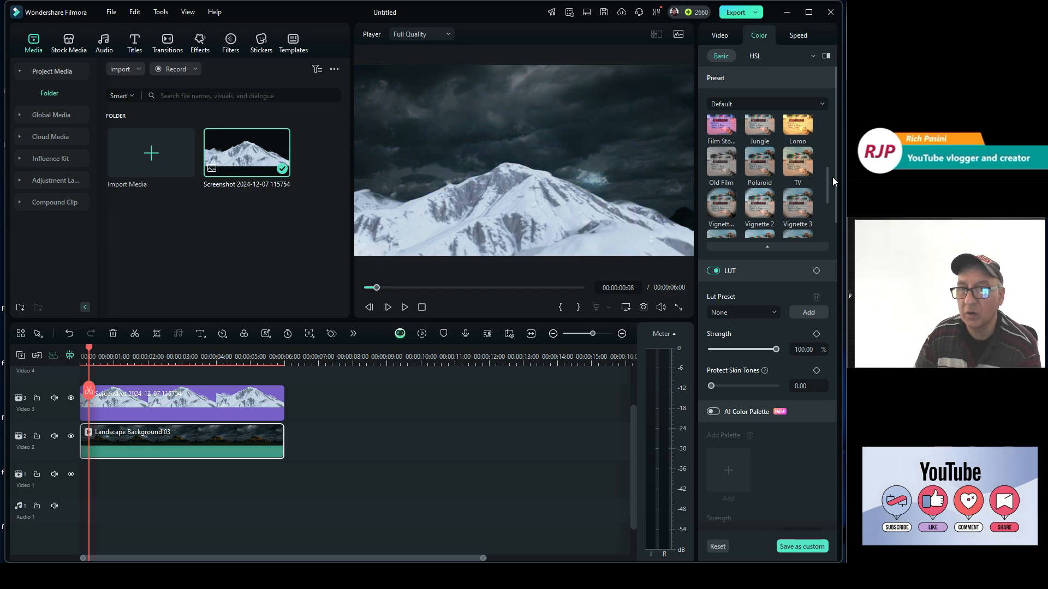
{"action": "left_click_drag", "start_coordinate": [825, 176], "coordinate": [823, 109]}
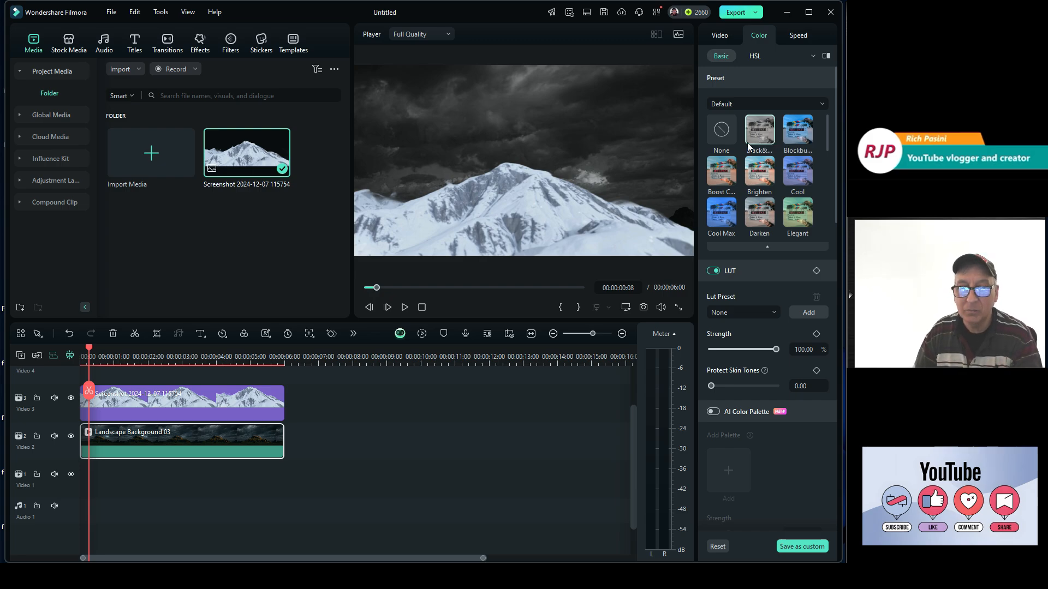
{"action": "left_click", "coordinate": [167, 400]}
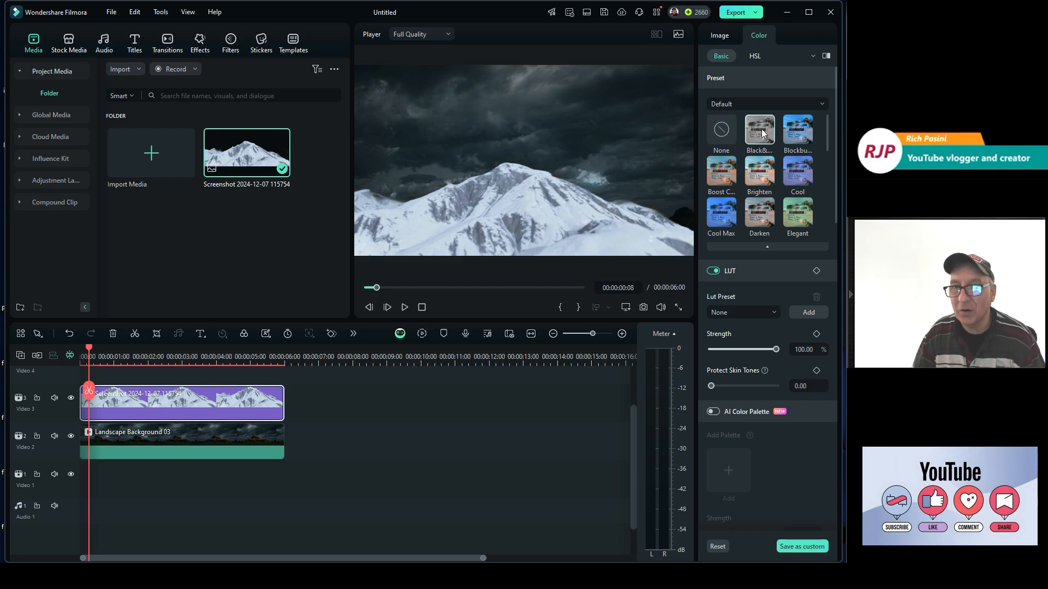
{"action": "left_click", "coordinate": [184, 439]}
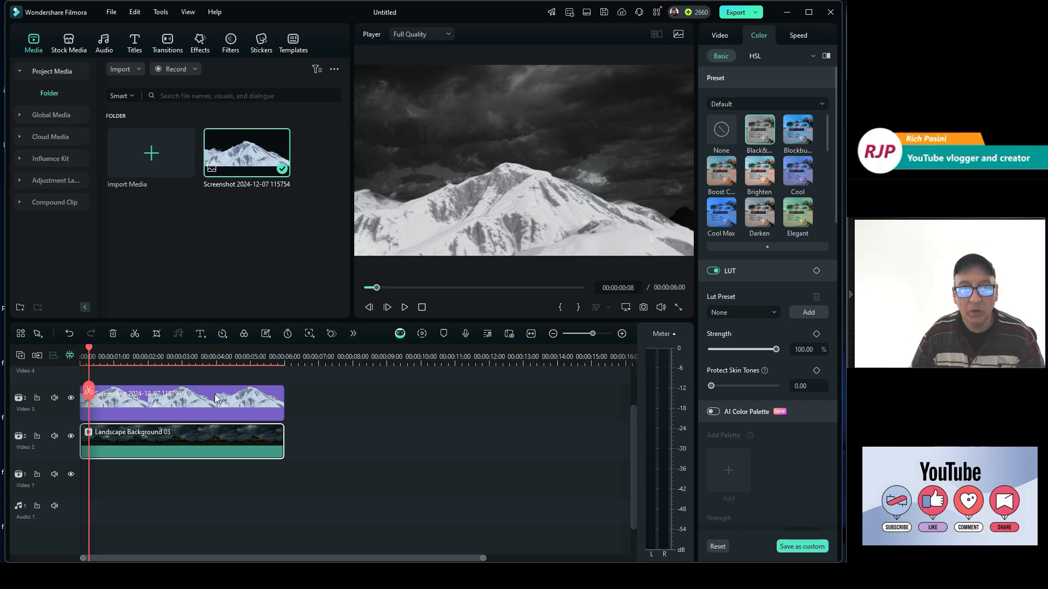
Try the Brighten color preset on the mountain cutout, and reset its preset to None.
{"action": "left_click", "coordinate": [545, 204]}
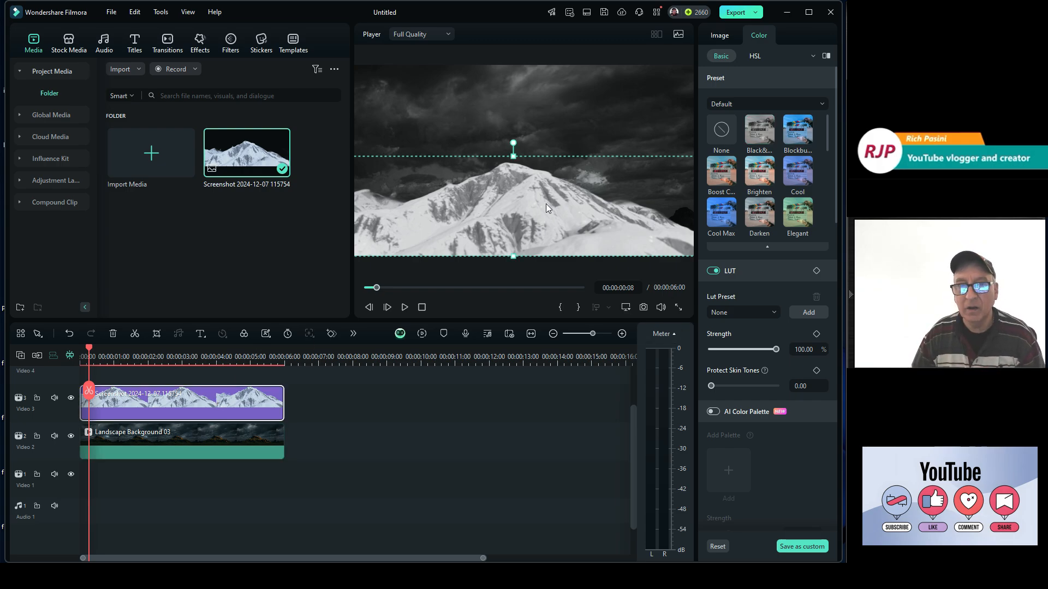
{"action": "left_click", "coordinate": [798, 141]}
{"action": "left_click", "coordinate": [761, 173]}
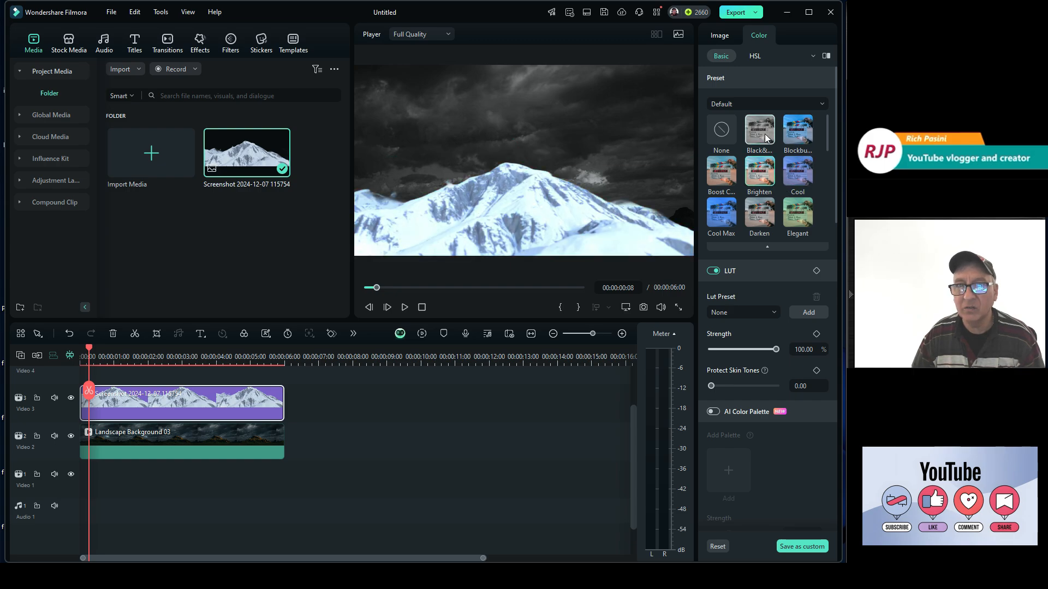
{"action": "left_click", "coordinate": [767, 138]}
{"action": "left_click", "coordinate": [720, 132]}
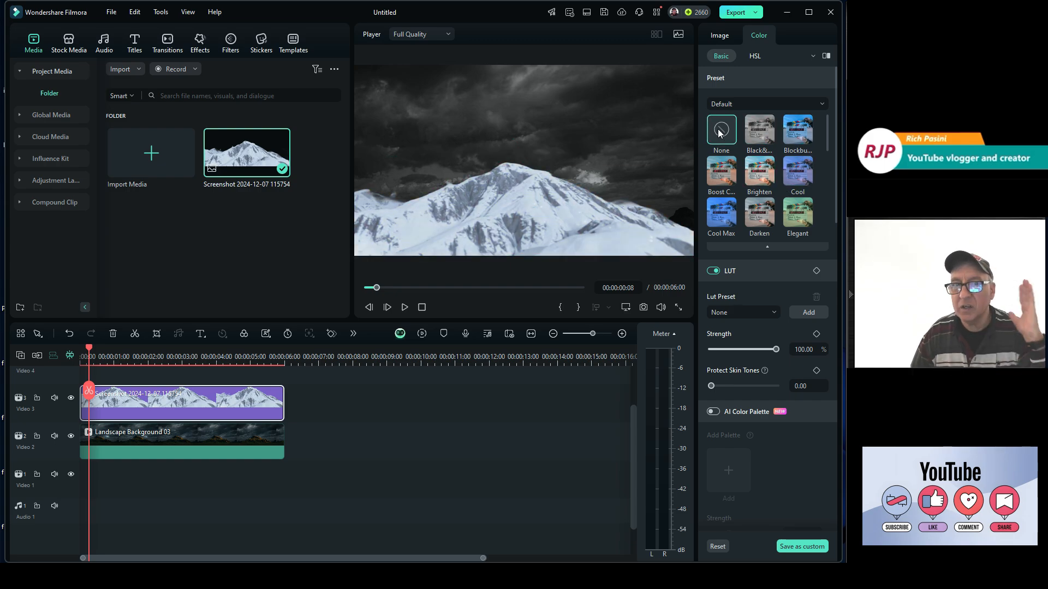
Apply a deep blue default color preset to Landscape Background 03 on Video 2.
{"action": "left_click", "coordinate": [202, 435]}
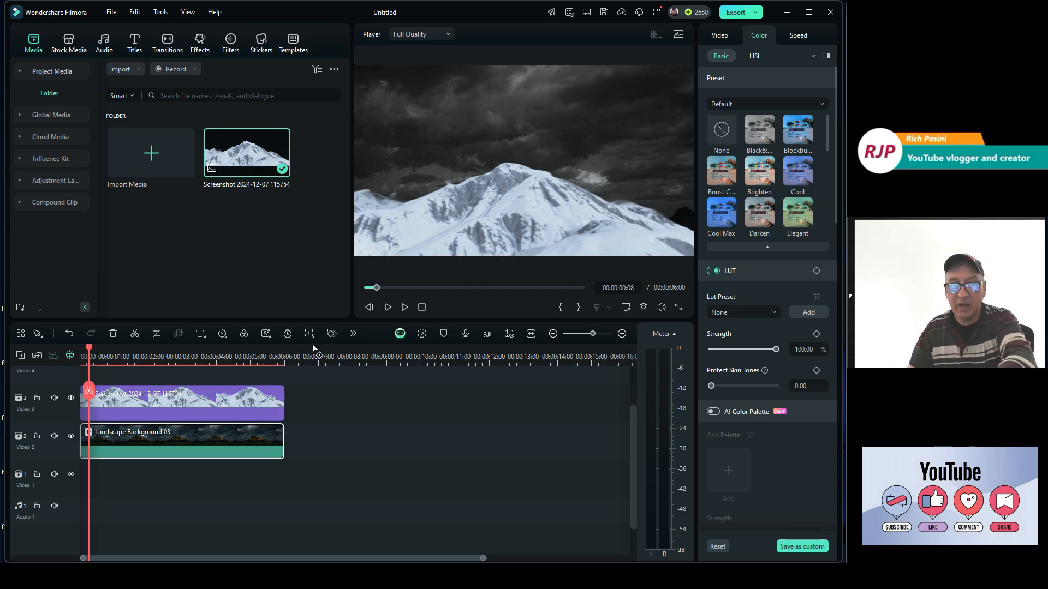
{"action": "left_click", "coordinate": [802, 136]}
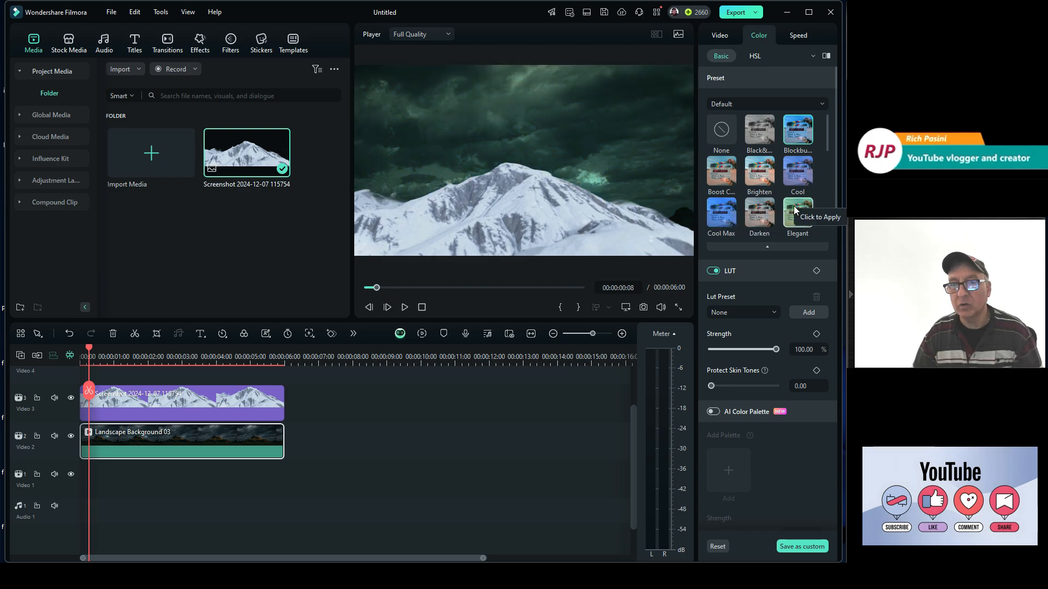
{"action": "scroll", "coordinate": [795, 205], "scroll_direction": "down", "scroll_amount": 3}
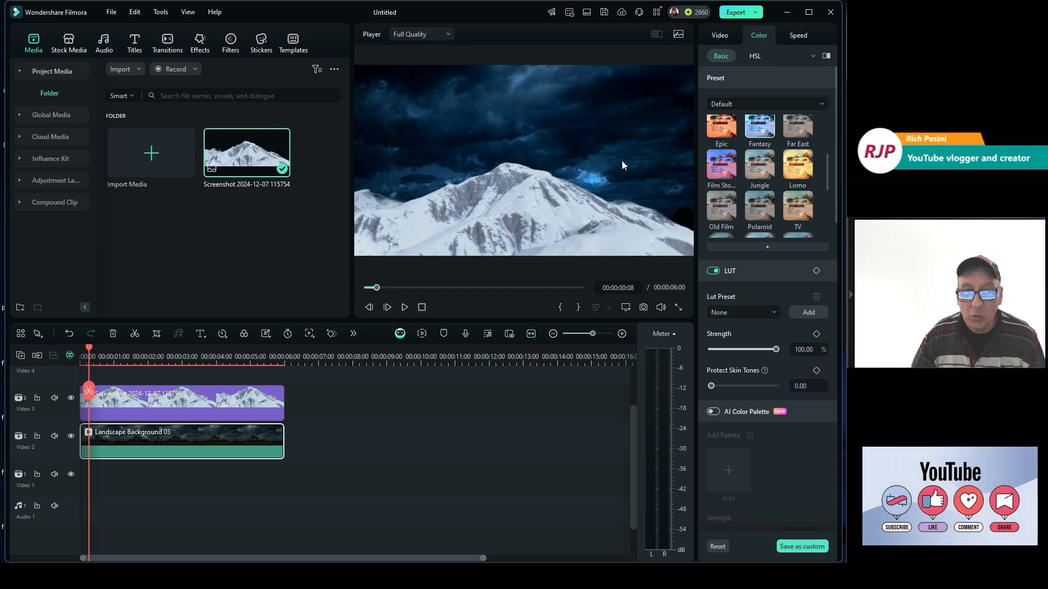
Play the composite from the start and pause it at 00:00:04:05.
{"action": "left_click_drag", "start_coordinate": [375, 288], "coordinate": [312, 288]}
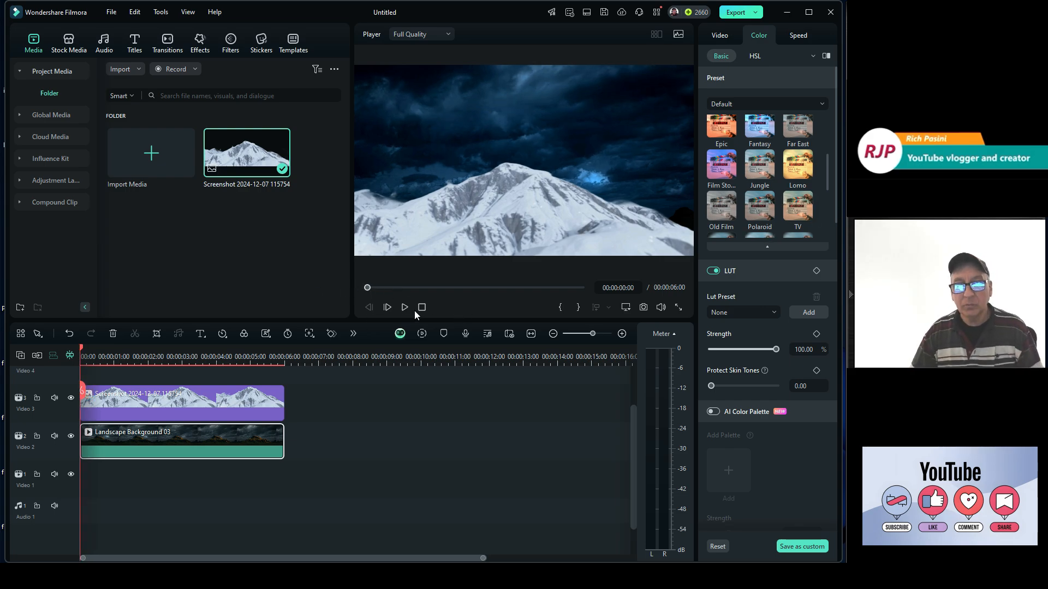
{"action": "left_click", "coordinate": [399, 310]}
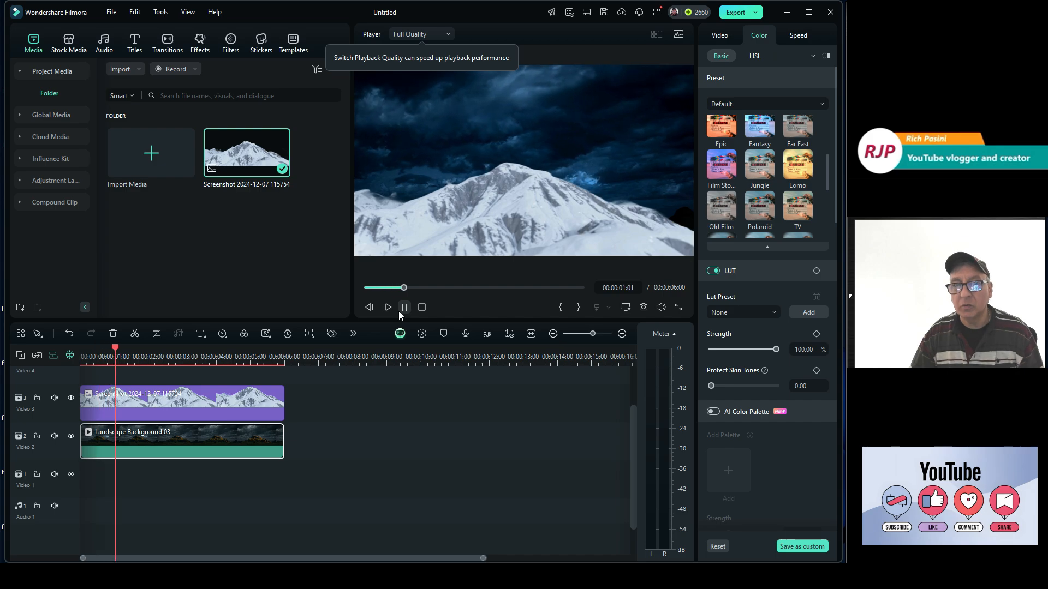
{"action": "left_click", "coordinate": [407, 307]}
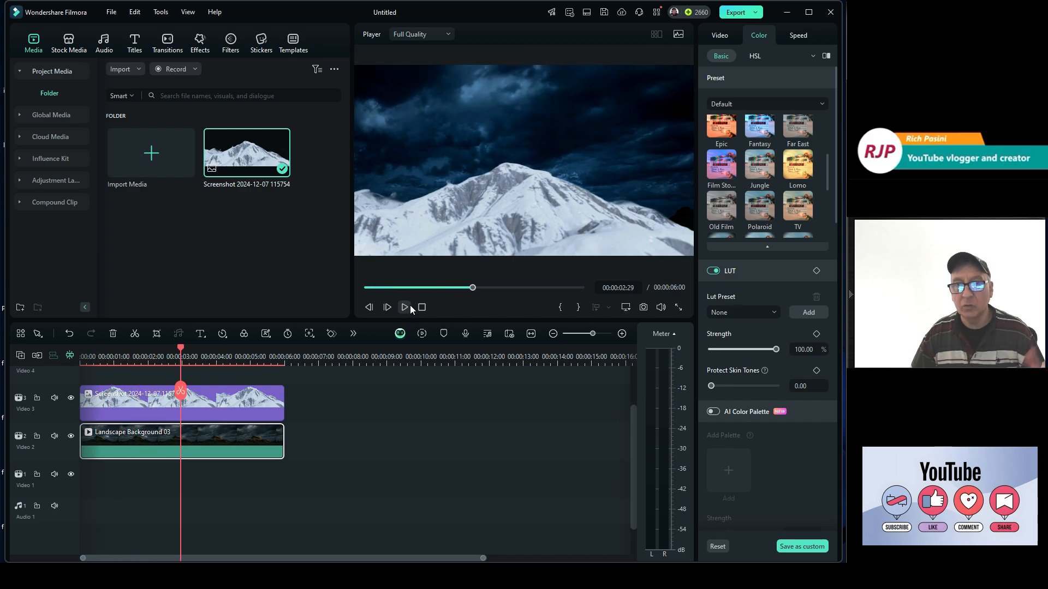
{"action": "left_click", "coordinate": [408, 306]}
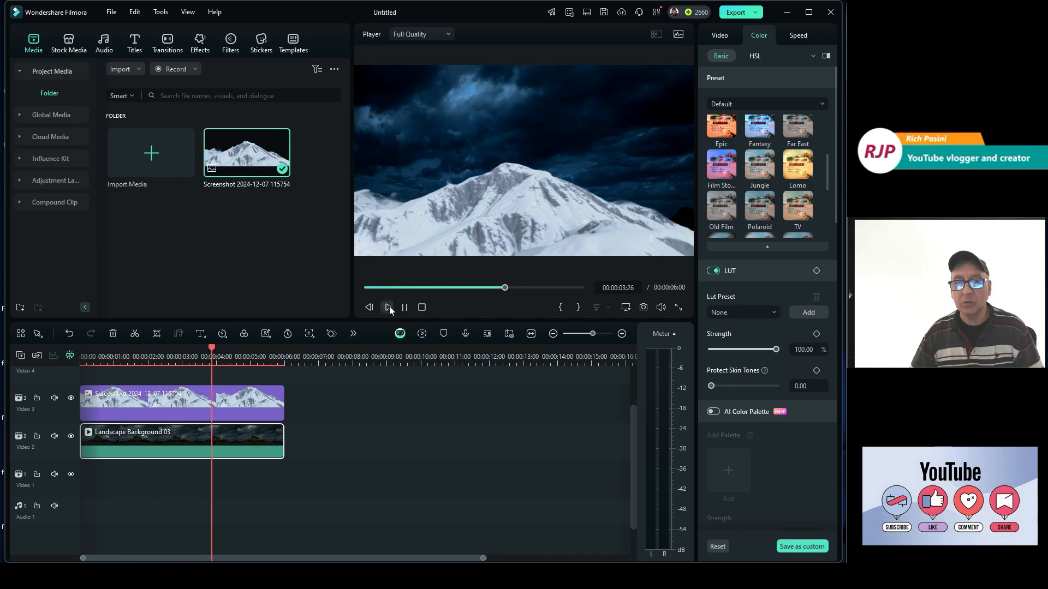
{"action": "left_click", "coordinate": [390, 309]}
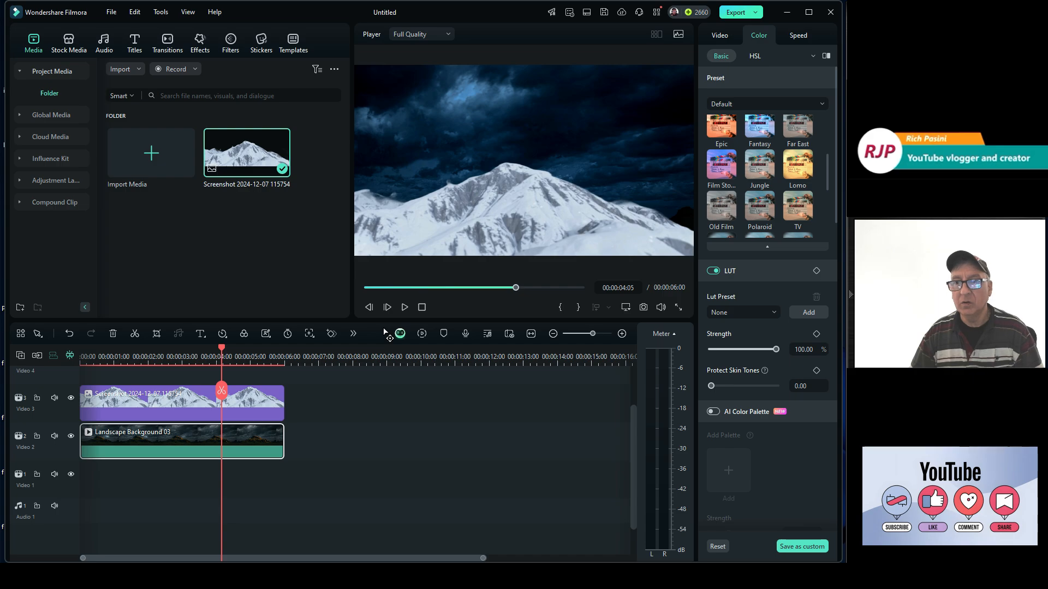
Take a snapshot of the current composite frame as a PNG saved to the Downloads folder.
{"action": "left_click", "coordinate": [721, 36]}
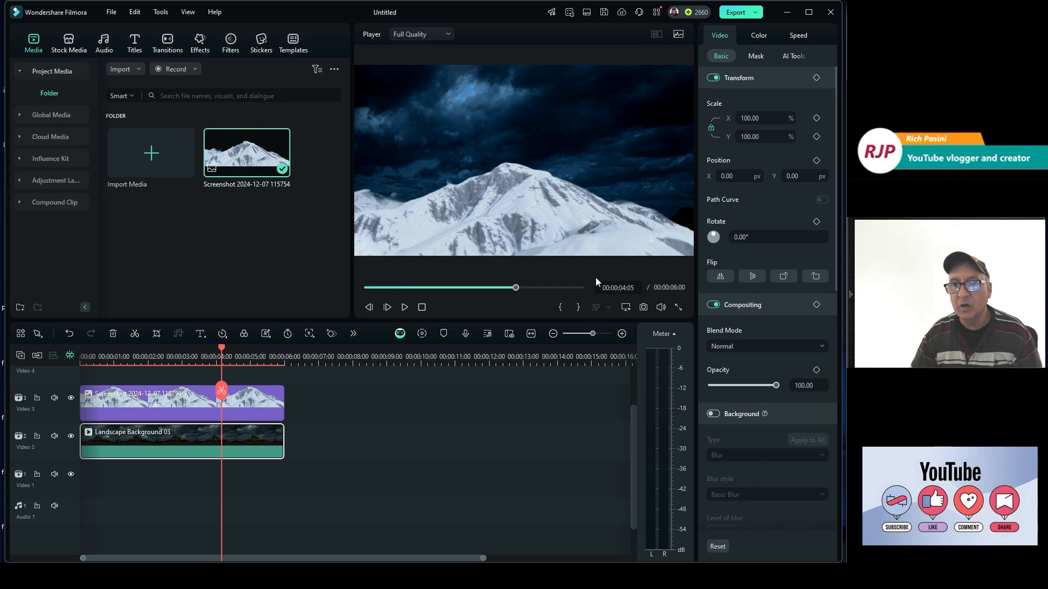
{"action": "left_click", "coordinate": [643, 308]}
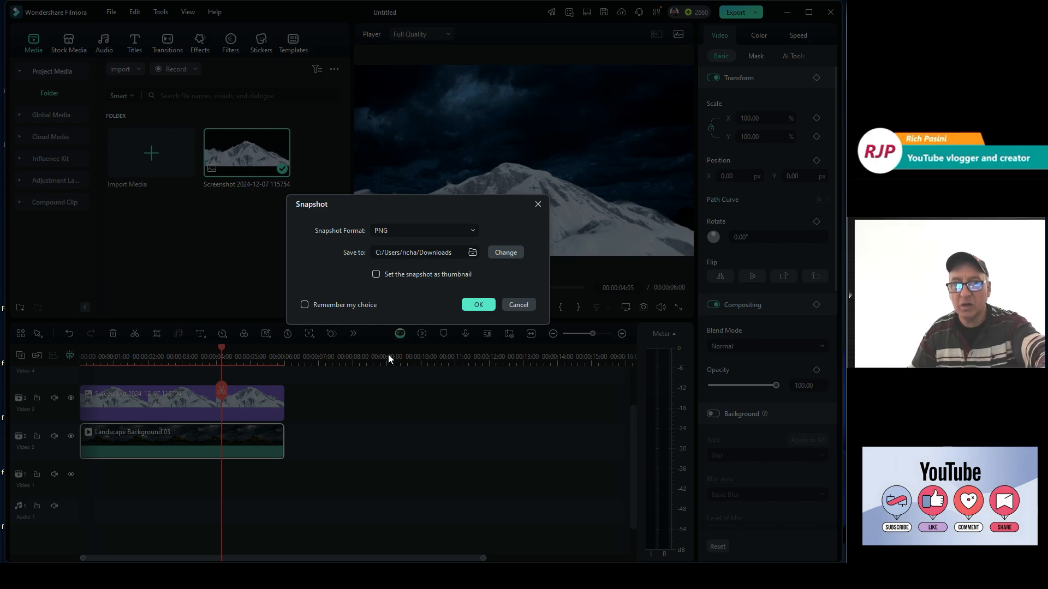
{"action": "left_click", "coordinate": [473, 231]}
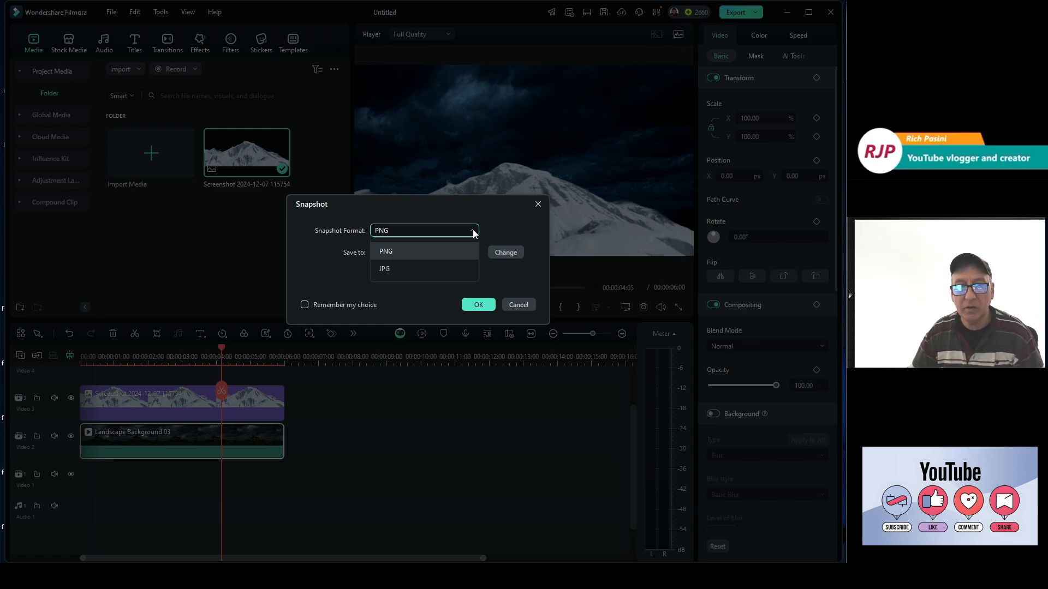
{"action": "left_click", "coordinate": [472, 232]}
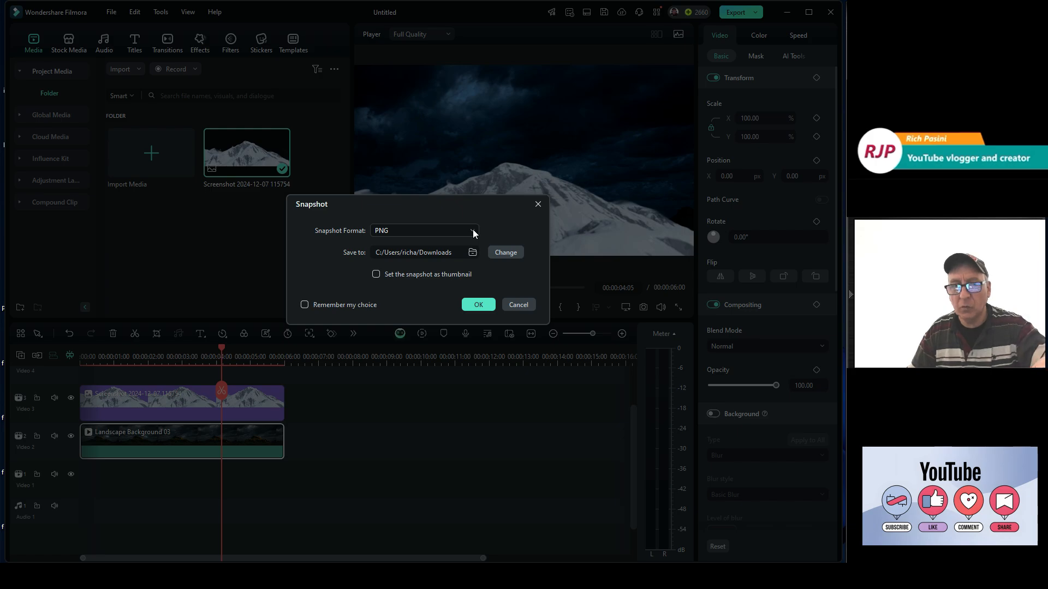
{"action": "left_click", "coordinate": [479, 305]}
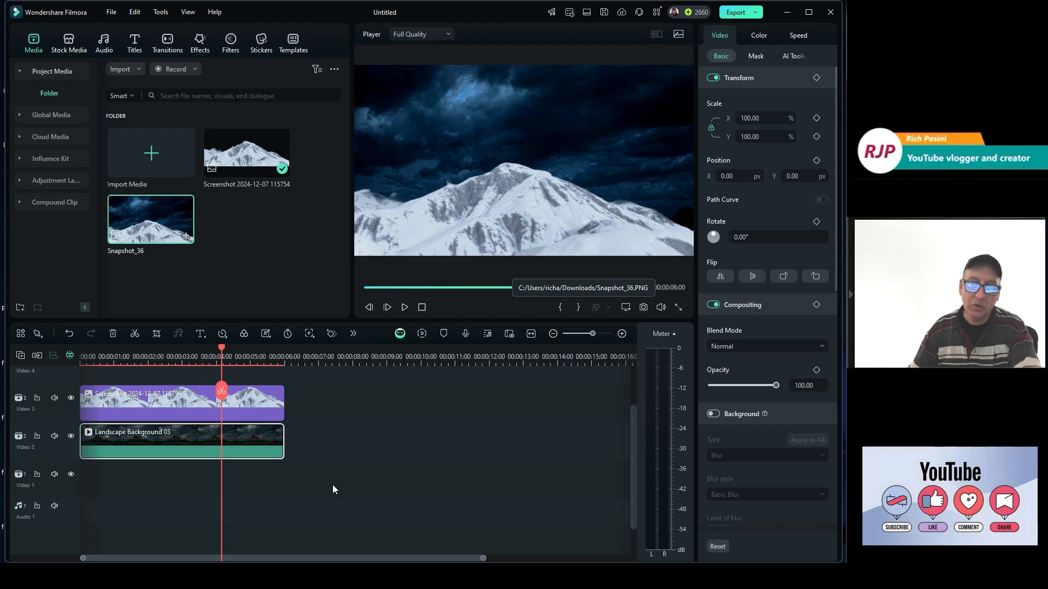
Cut both composite clips from the timeline and place Snapshot_36 at the start of Video 4.
{"action": "left_click_drag", "start_coordinate": [305, 483], "coordinate": [51, 357]}
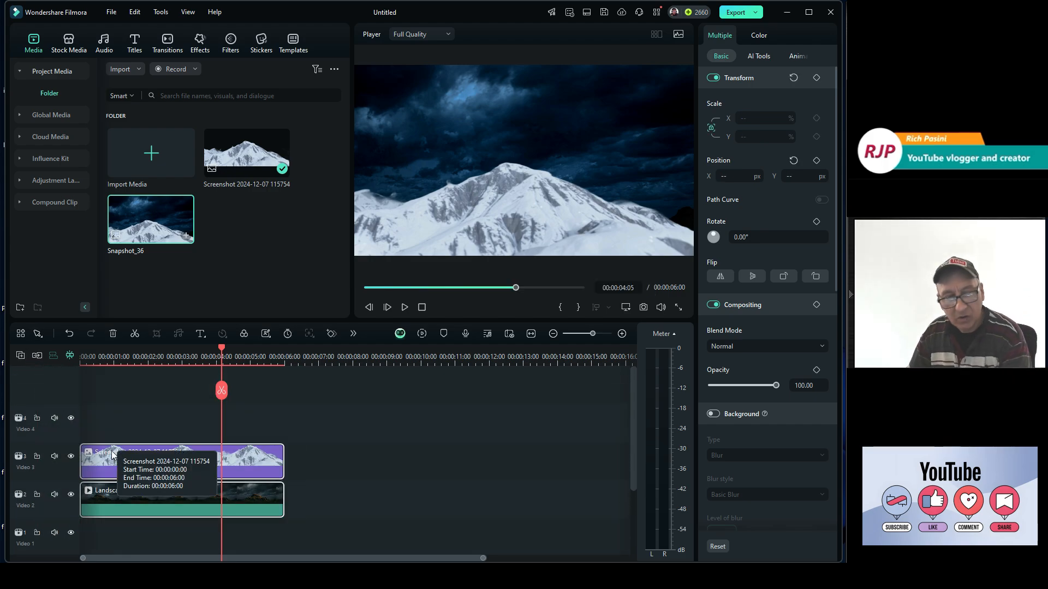
{"action": "right_click", "coordinate": [142, 465]}
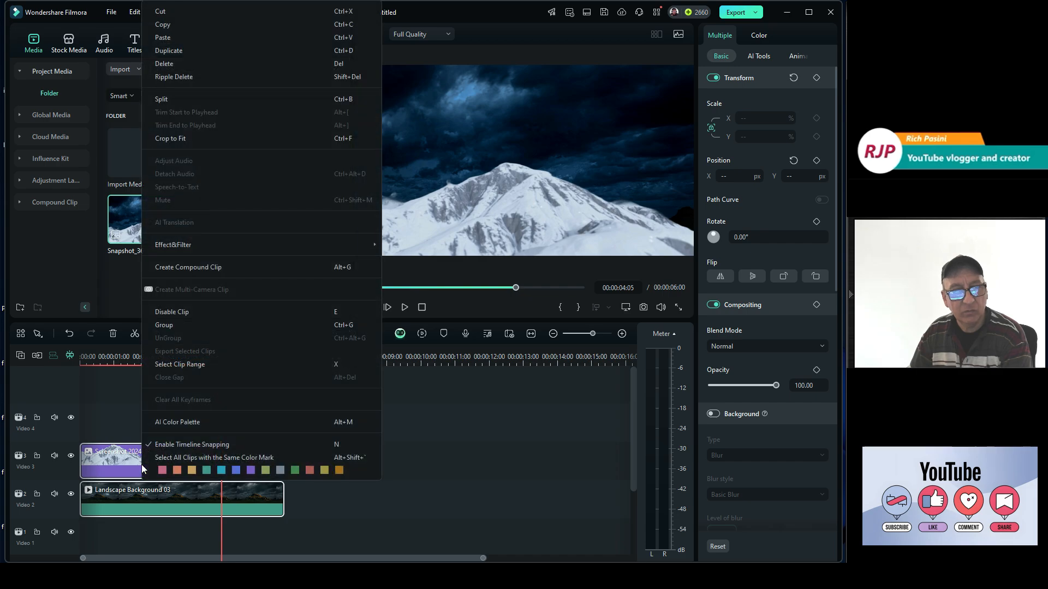
{"action": "left_click", "coordinate": [176, 10]}
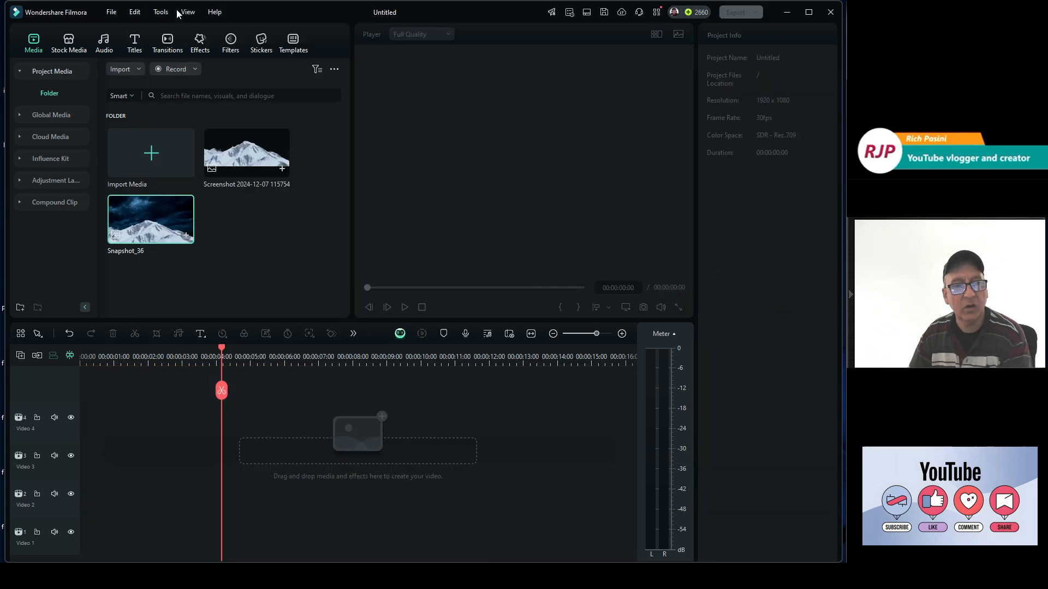
{"action": "left_click_drag", "start_coordinate": [149, 222], "coordinate": [77, 429]}
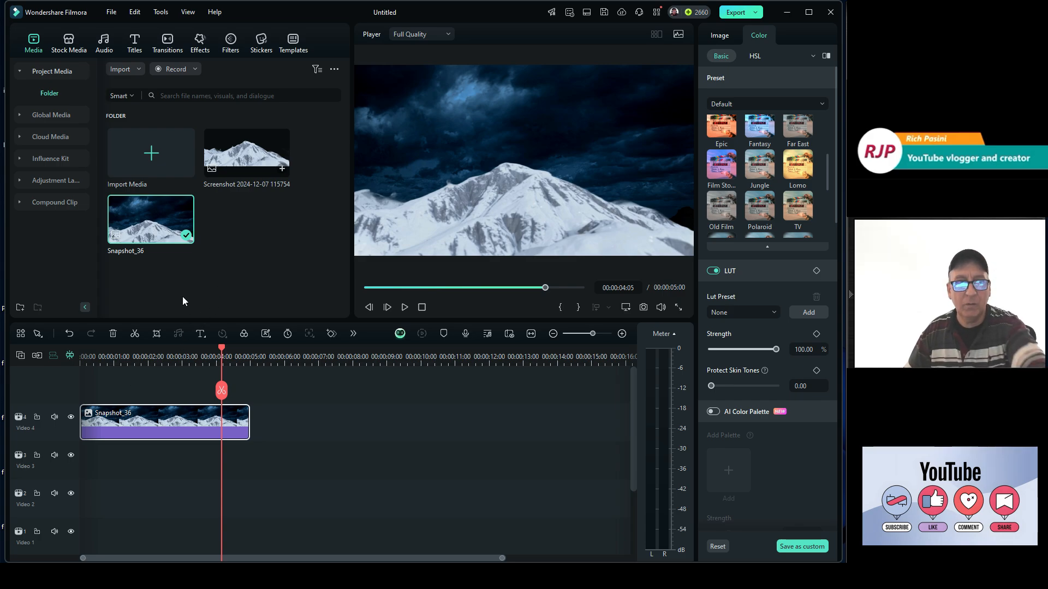
Look through the Global Media library and copy Snapshot_36 from Project Media into it.
{"action": "left_click", "coordinate": [19, 114]}
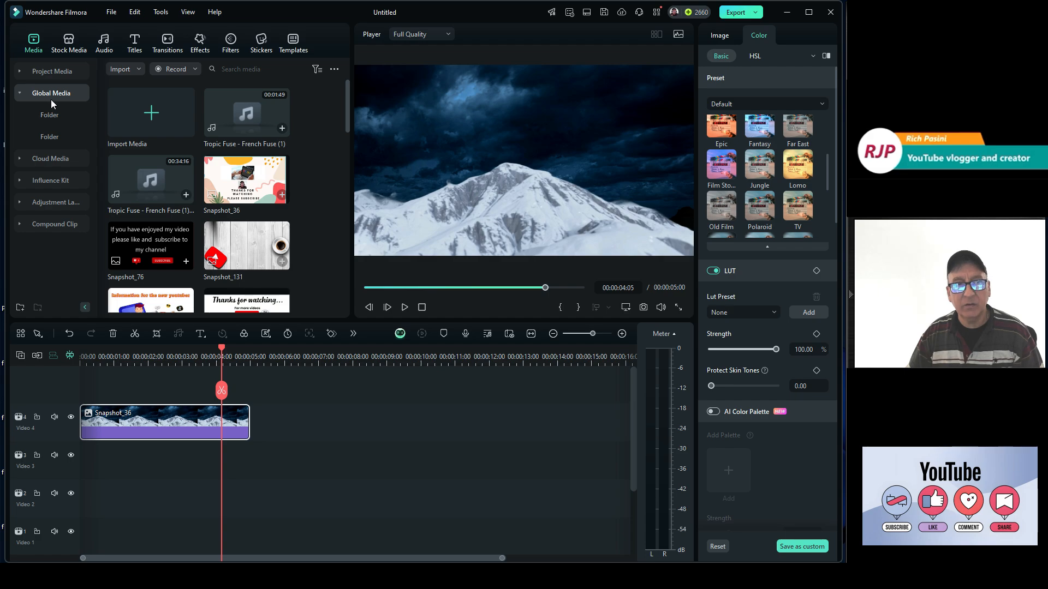
{"action": "scroll", "coordinate": [260, 123], "scroll_direction": "down", "scroll_amount": 2}
{"action": "scroll", "coordinate": [260, 124], "scroll_direction": "down", "scroll_amount": 9}
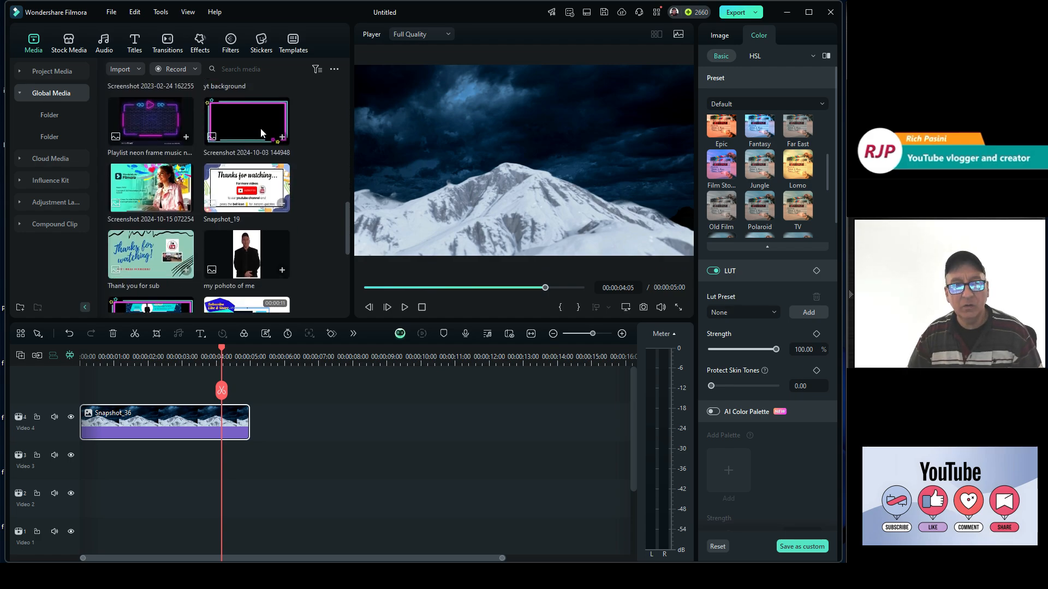
{"action": "scroll", "coordinate": [260, 124], "scroll_direction": "up", "scroll_amount": 11}
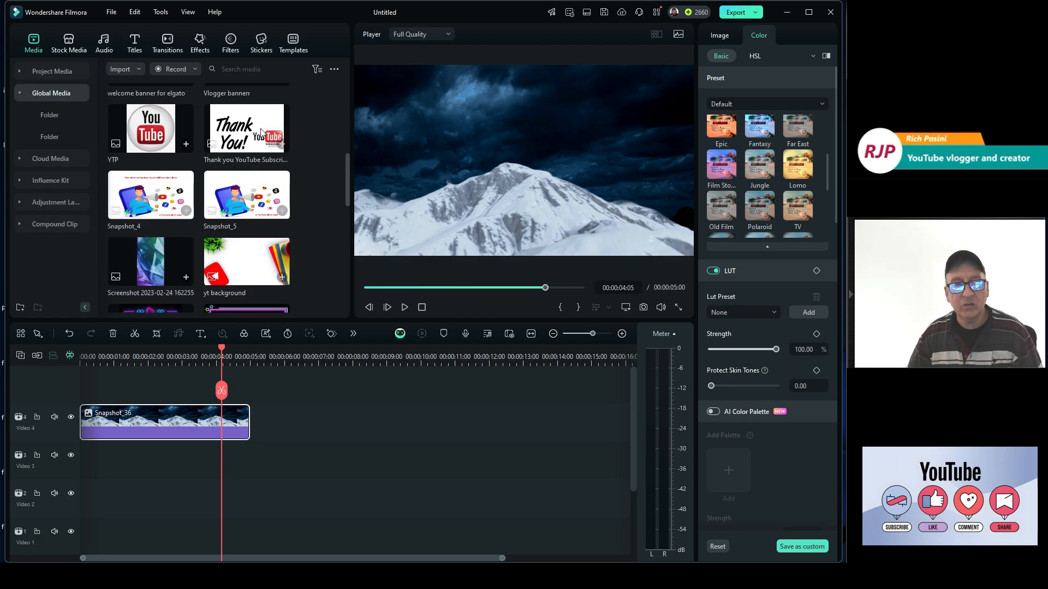
{"action": "left_click", "coordinate": [22, 72]}
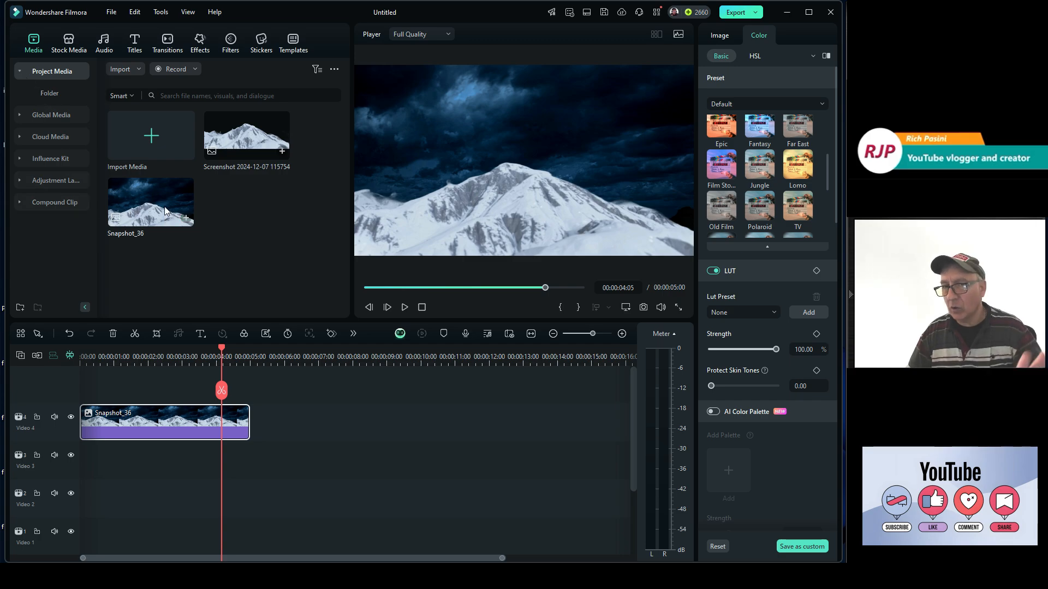
{"action": "left_click_drag", "start_coordinate": [166, 211], "coordinate": [57, 116]}
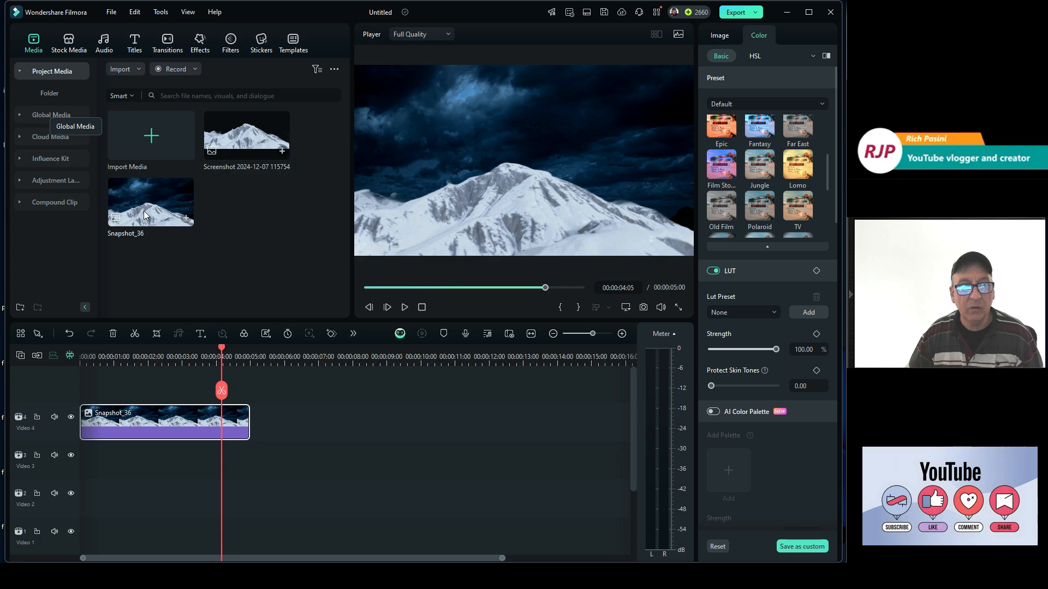
Delete the mountain image Snapshot_36 from Global Media.
{"action": "left_click", "coordinate": [37, 115]}
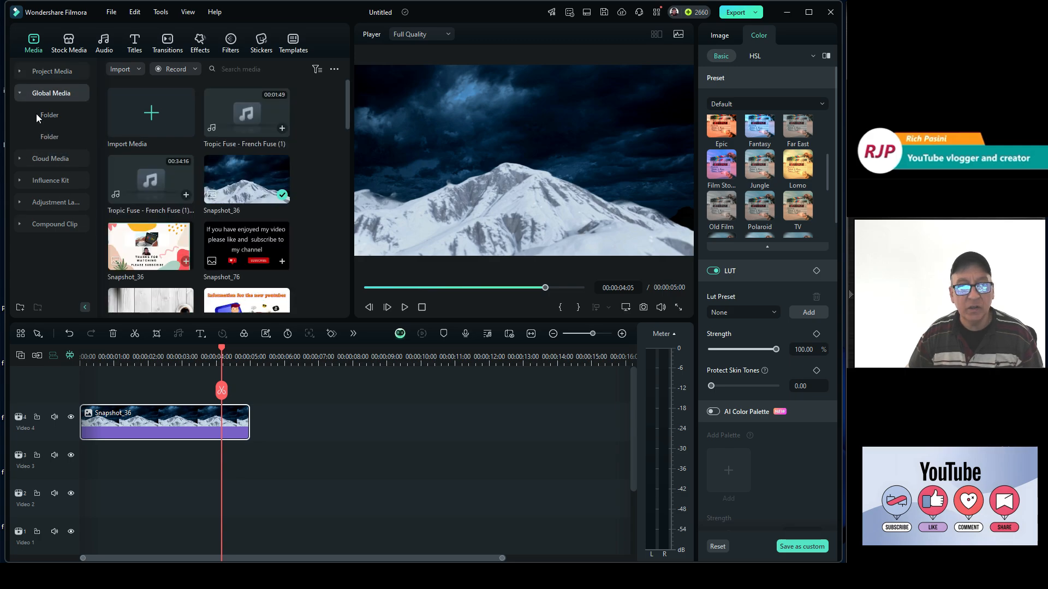
{"action": "right_click", "coordinate": [269, 172]}
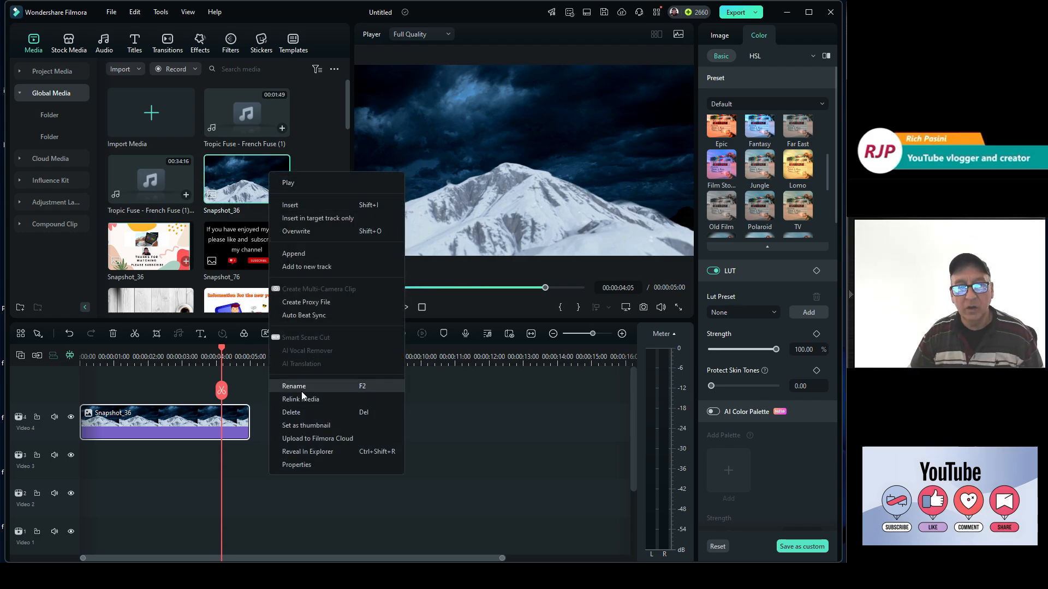
{"action": "left_click", "coordinate": [290, 414]}
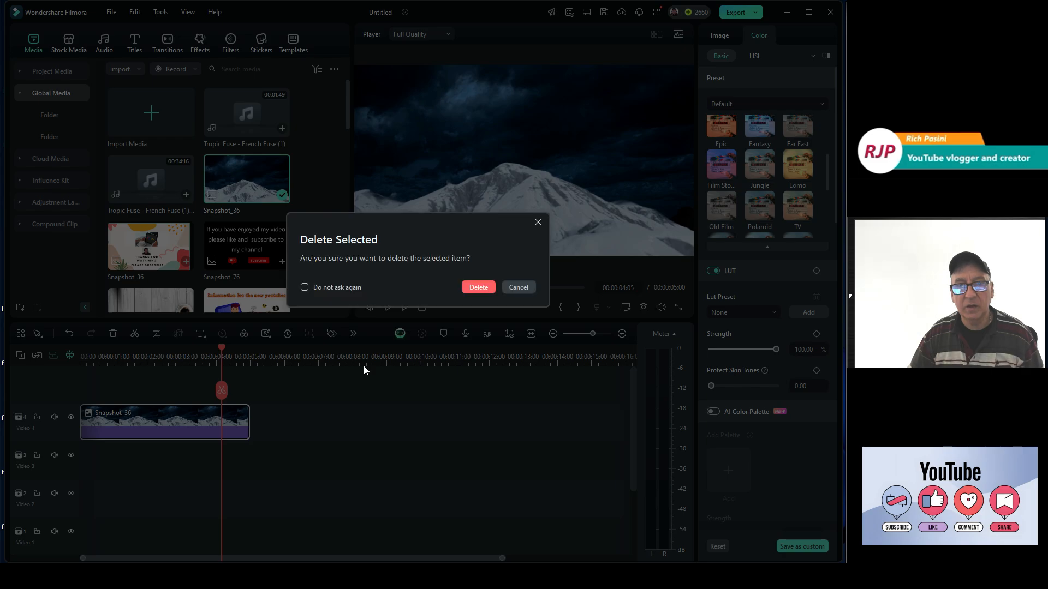
{"action": "left_click", "coordinate": [473, 289]}
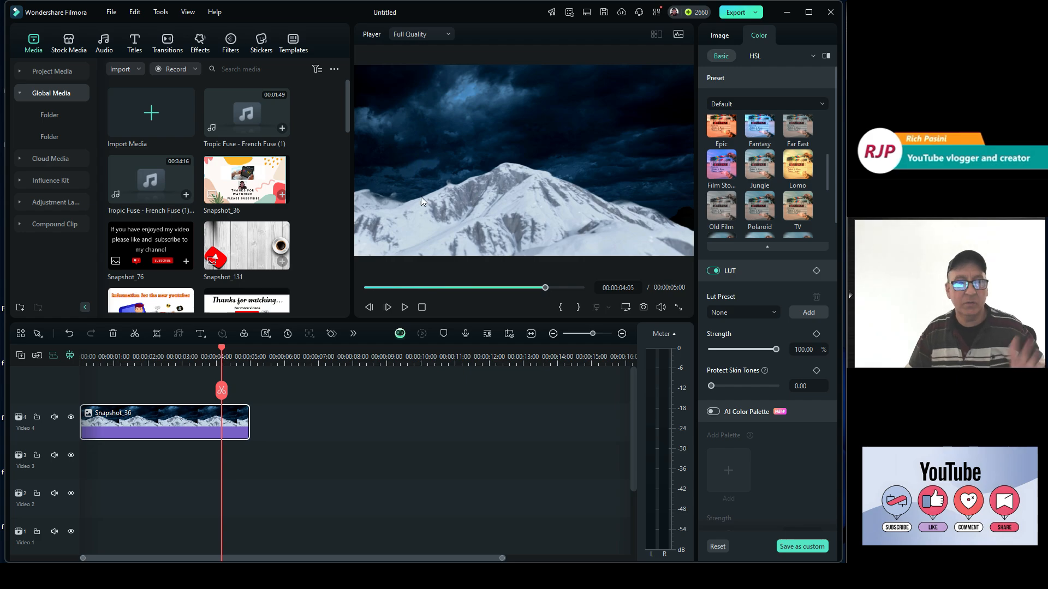
Cut the Snapshot_36 clip from Video 4 and show the Project Media library.
{"action": "right_click", "coordinate": [160, 407]}
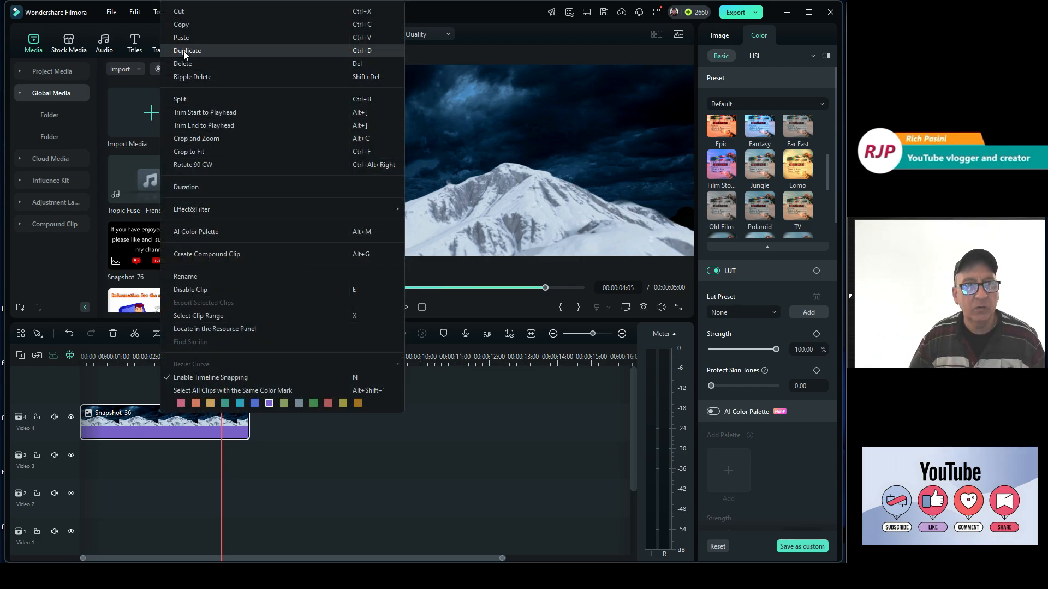
{"action": "left_click", "coordinate": [188, 16]}
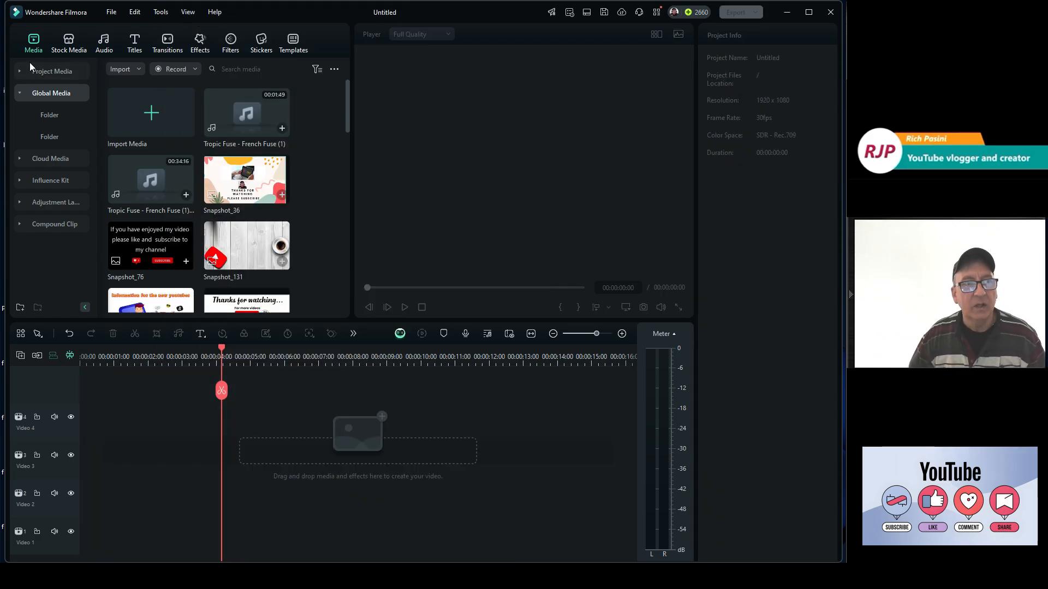
{"action": "left_click", "coordinate": [36, 71]}
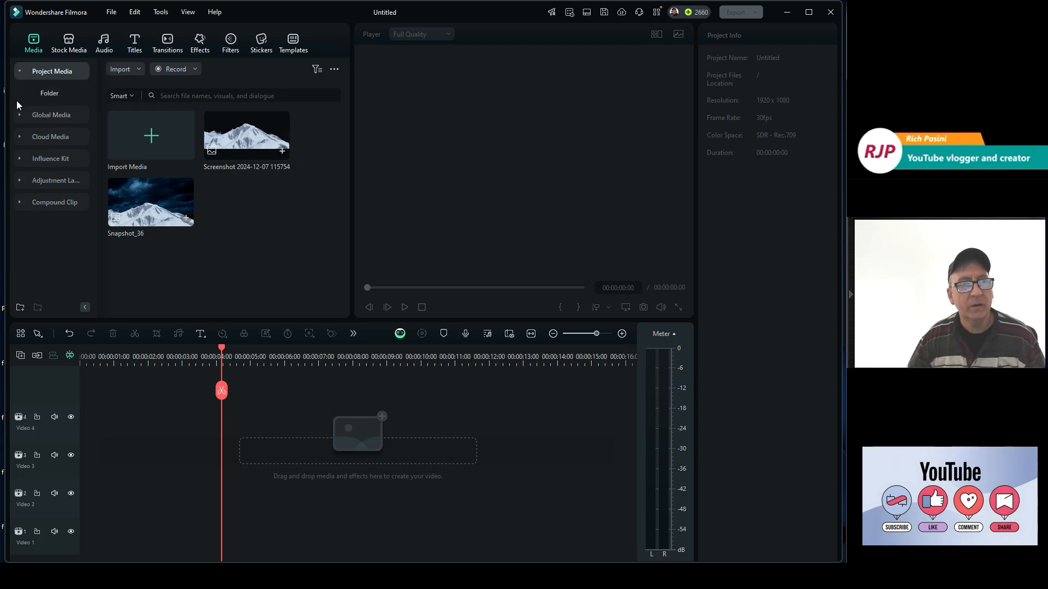
Find Landscape Background 03 in the stock media downloads and place it at the start of Video 4, keeping the 1920 x 1080 30fps project settings.
{"action": "left_click", "coordinate": [64, 50]}
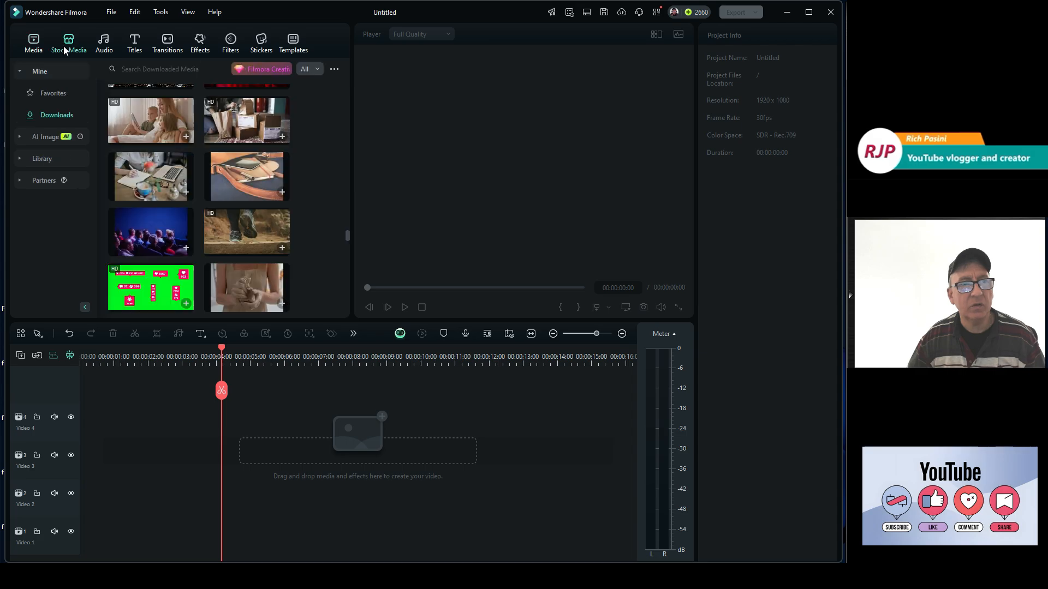
{"action": "scroll", "coordinate": [273, 188], "scroll_direction": "down", "scroll_amount": 10}
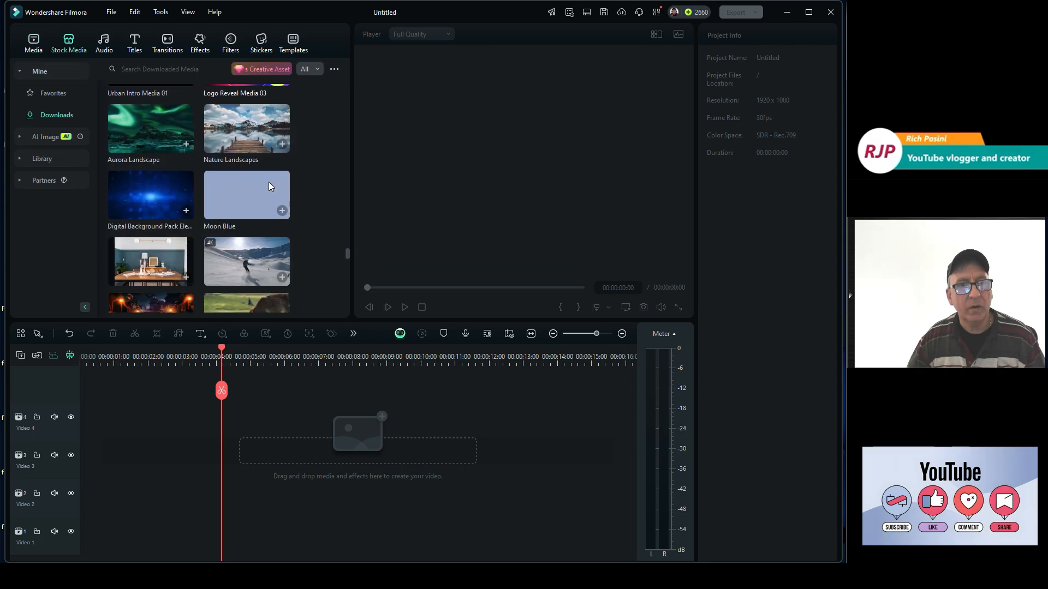
{"action": "scroll", "coordinate": [269, 186], "scroll_direction": "down", "scroll_amount": 10}
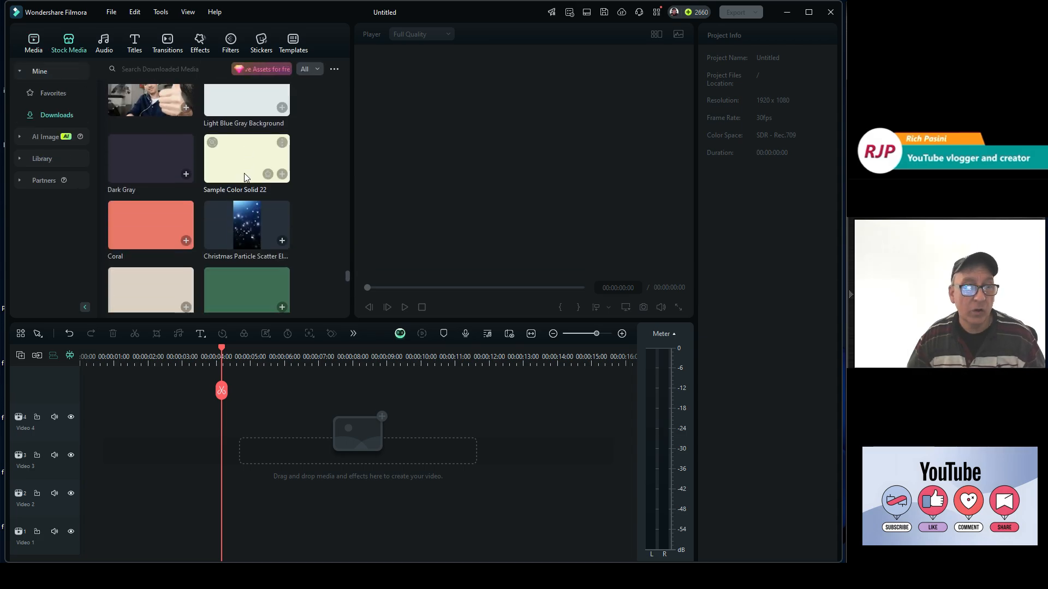
{"action": "scroll", "coordinate": [244, 177], "scroll_direction": "down", "scroll_amount": 8}
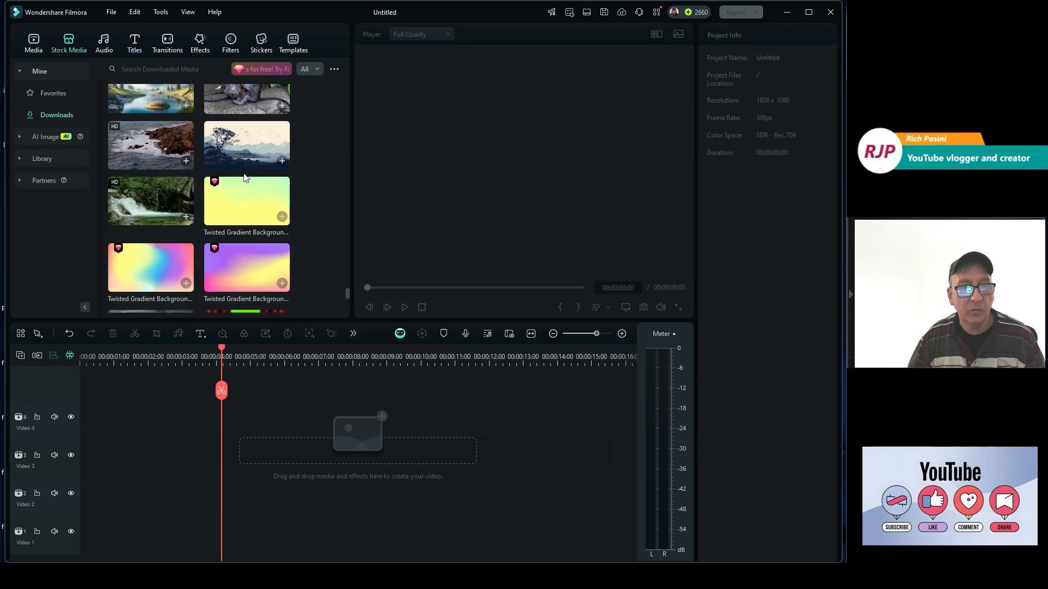
{"action": "scroll", "coordinate": [244, 178], "scroll_direction": "down", "scroll_amount": 5}
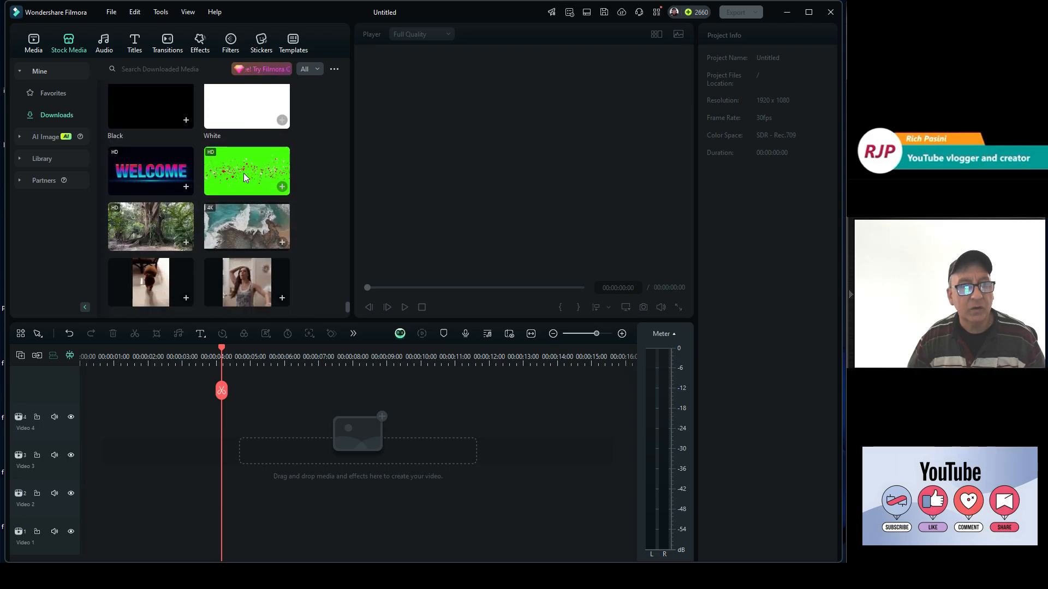
{"action": "scroll", "coordinate": [242, 164], "scroll_direction": "up", "scroll_amount": 6}
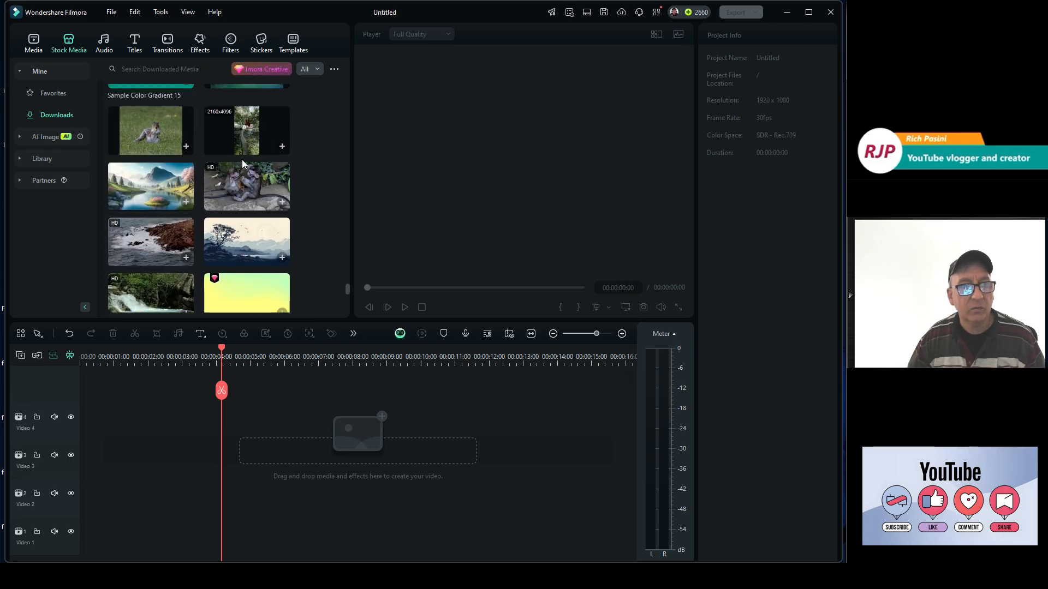
{"action": "scroll", "coordinate": [243, 162], "scroll_direction": "up", "scroll_amount": 8}
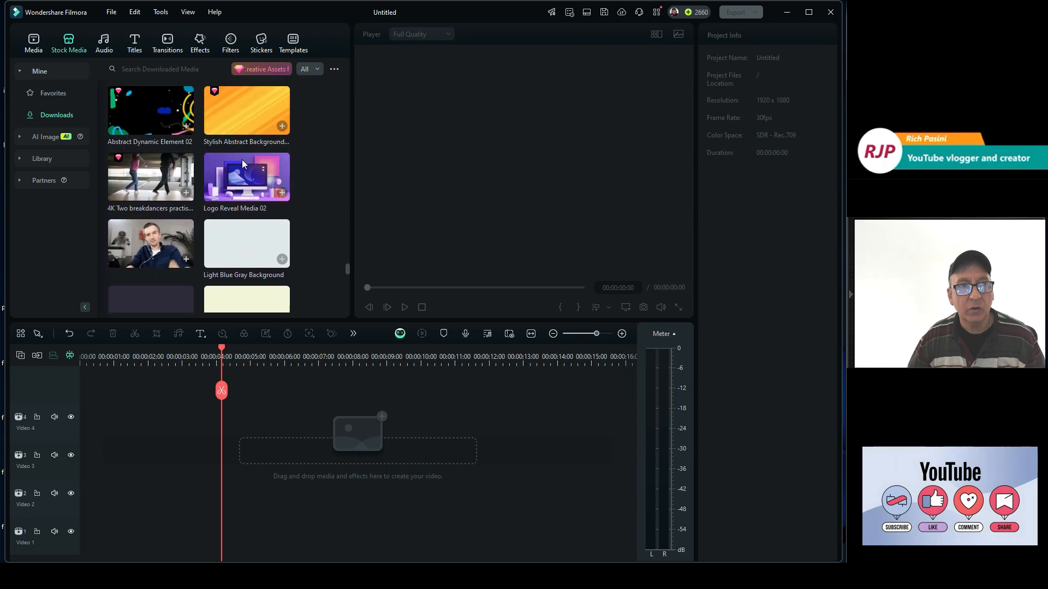
{"action": "scroll", "coordinate": [243, 163], "scroll_direction": "up", "scroll_amount": 6}
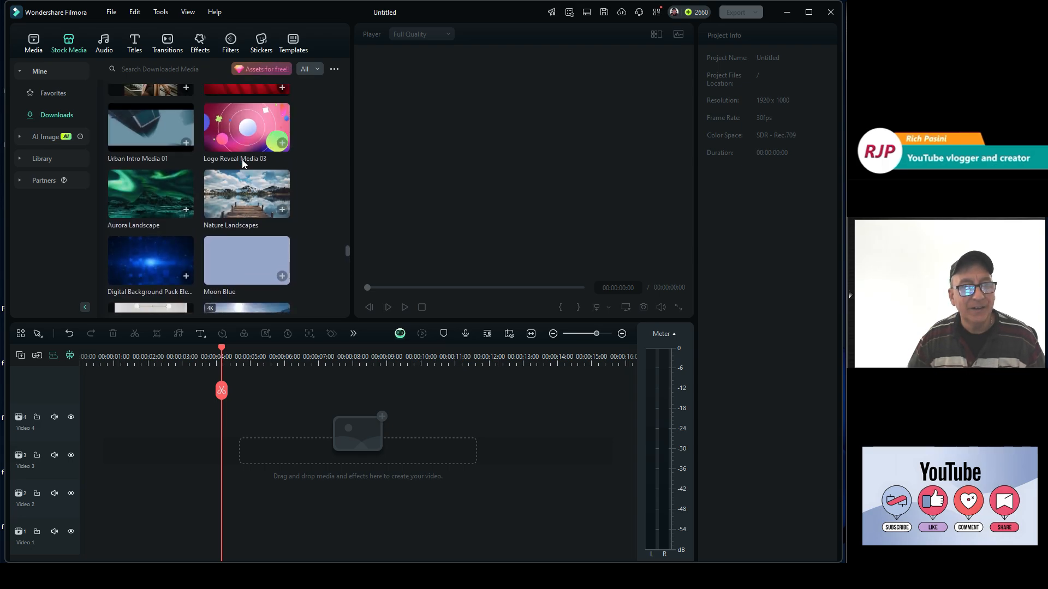
{"action": "scroll", "coordinate": [242, 163], "scroll_direction": "up", "scroll_amount": 8}
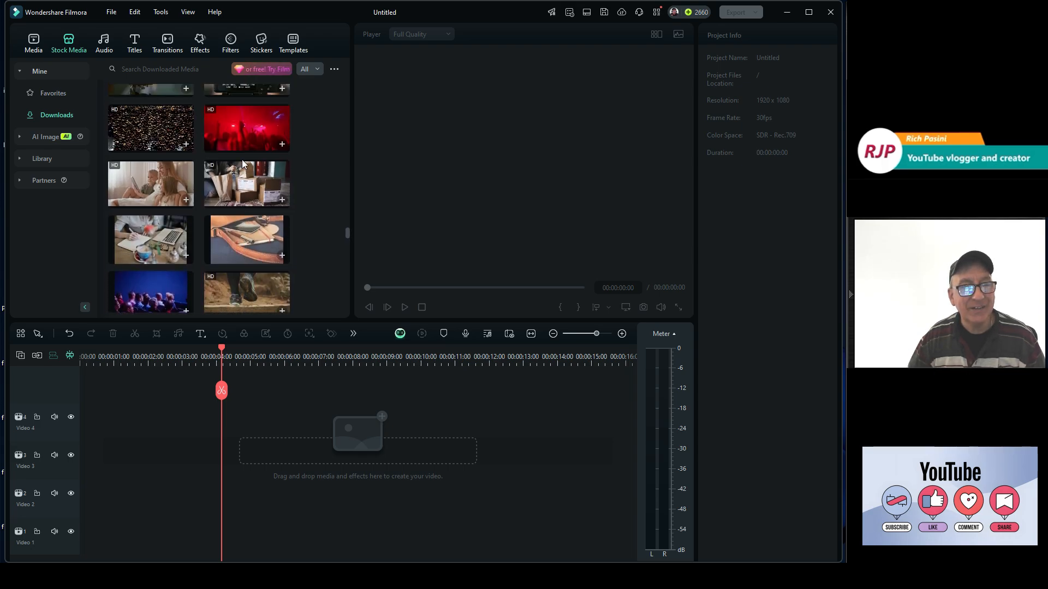
{"action": "scroll", "coordinate": [243, 161], "scroll_direction": "up", "scroll_amount": 8}
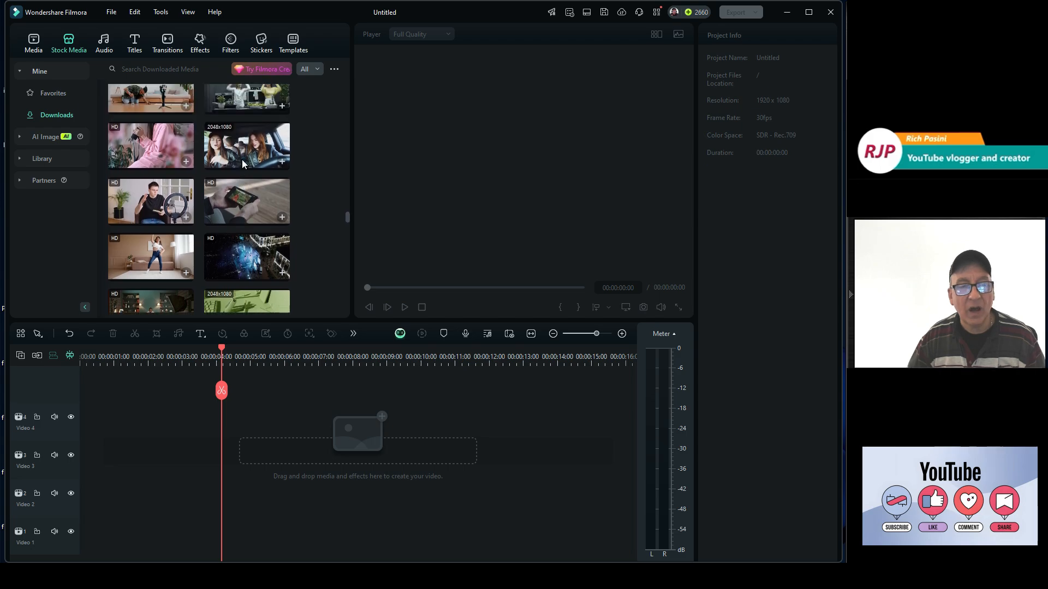
{"action": "scroll", "coordinate": [242, 163], "scroll_direction": "up", "scroll_amount": 8}
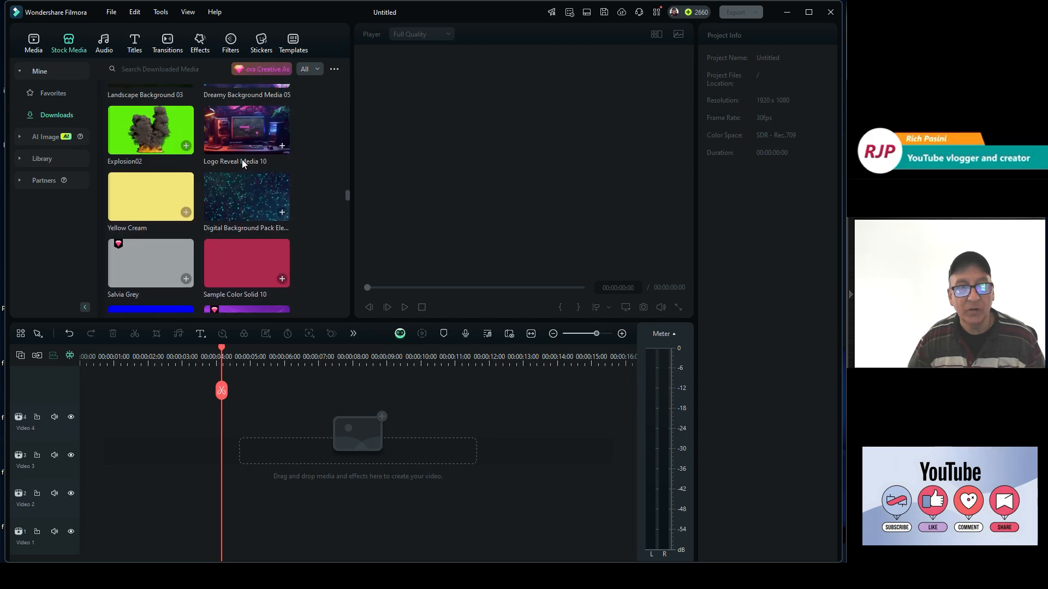
{"action": "scroll", "coordinate": [241, 159], "scroll_direction": "up", "scroll_amount": 2}
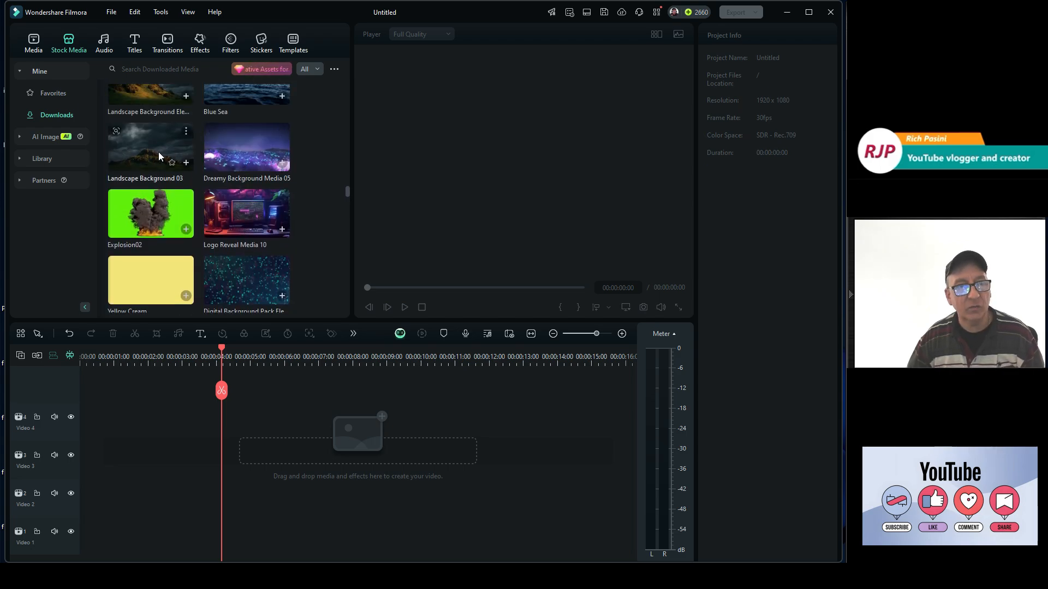
{"action": "left_click_drag", "start_coordinate": [159, 154], "coordinate": [54, 437]}
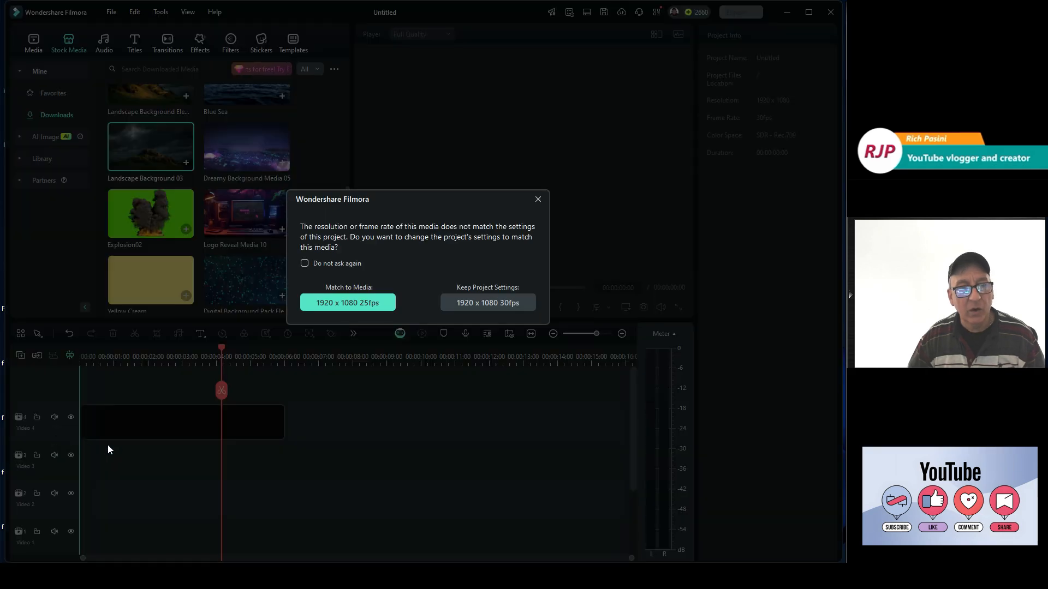
{"action": "left_click", "coordinate": [497, 303]}
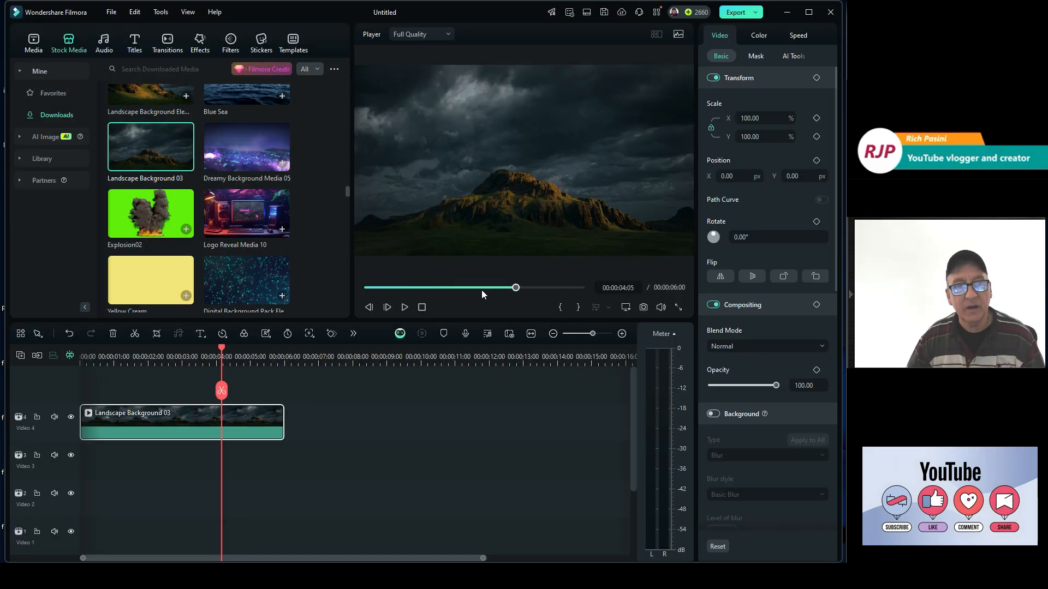
Find the snowy mountain clip Landscape Background Element 11 in stock downloads and place it above Landscape Background 03, keeping the 1920 x 1080 30fps project settings.
{"action": "scroll", "coordinate": [199, 175], "scroll_direction": "up", "scroll_amount": 5}
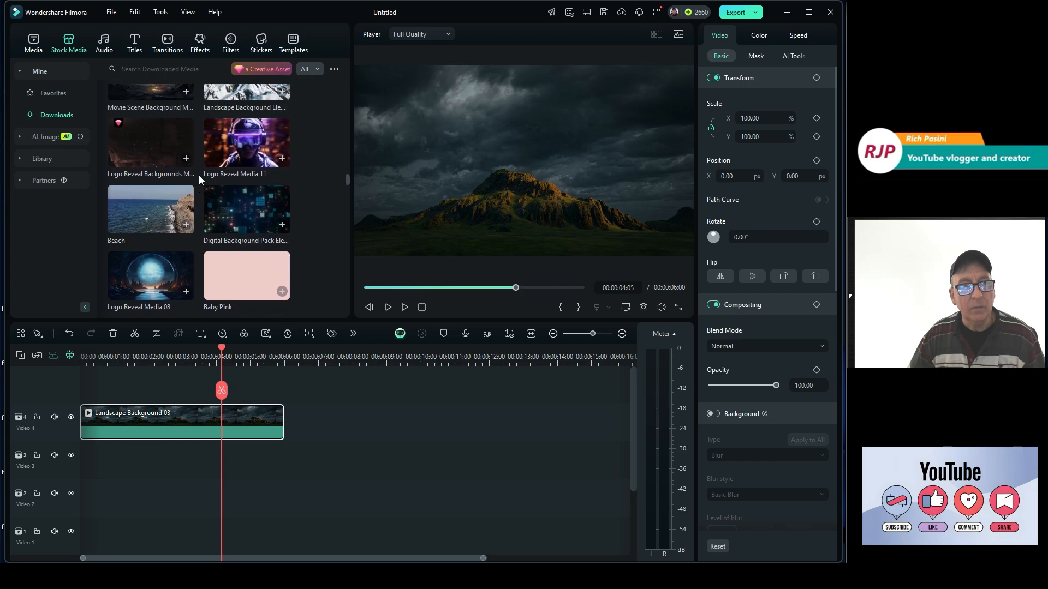
{"action": "scroll", "coordinate": [199, 175], "scroll_direction": "up", "scroll_amount": 5}
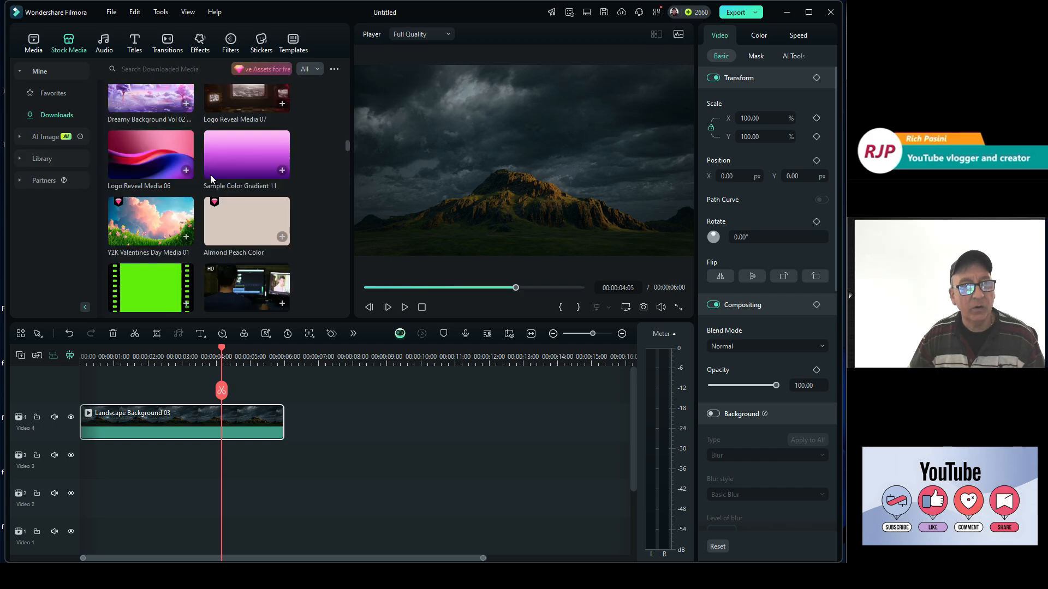
{"action": "scroll", "coordinate": [211, 175], "scroll_direction": "up", "scroll_amount": 10}
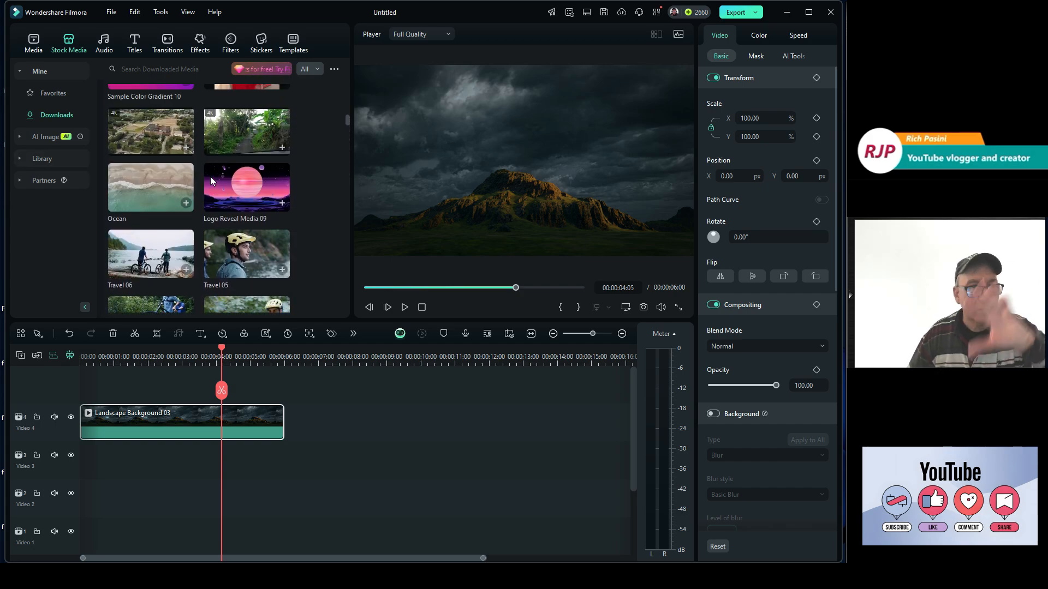
{"action": "scroll", "coordinate": [211, 180], "scroll_direction": "up", "scroll_amount": 10}
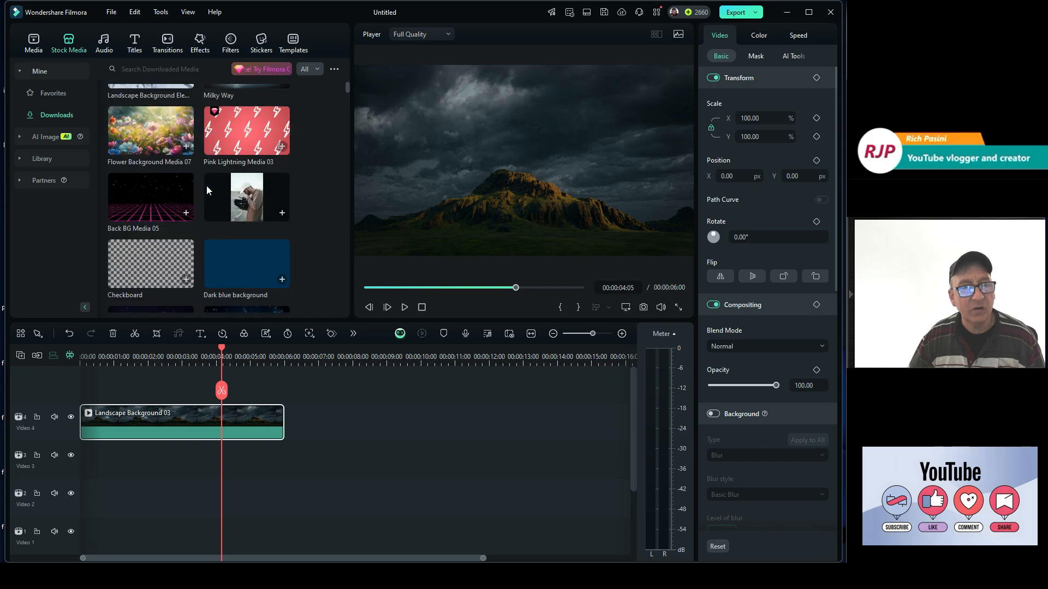
{"action": "scroll", "coordinate": [206, 185], "scroll_direction": "up", "scroll_amount": 4}
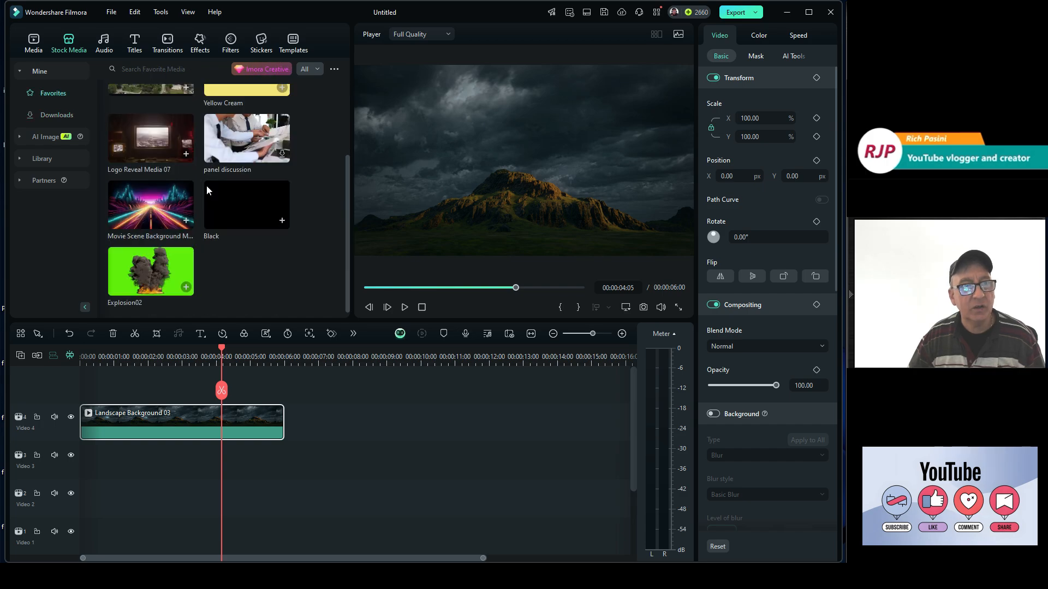
{"action": "scroll", "coordinate": [206, 188], "scroll_direction": "down", "scroll_amount": 3}
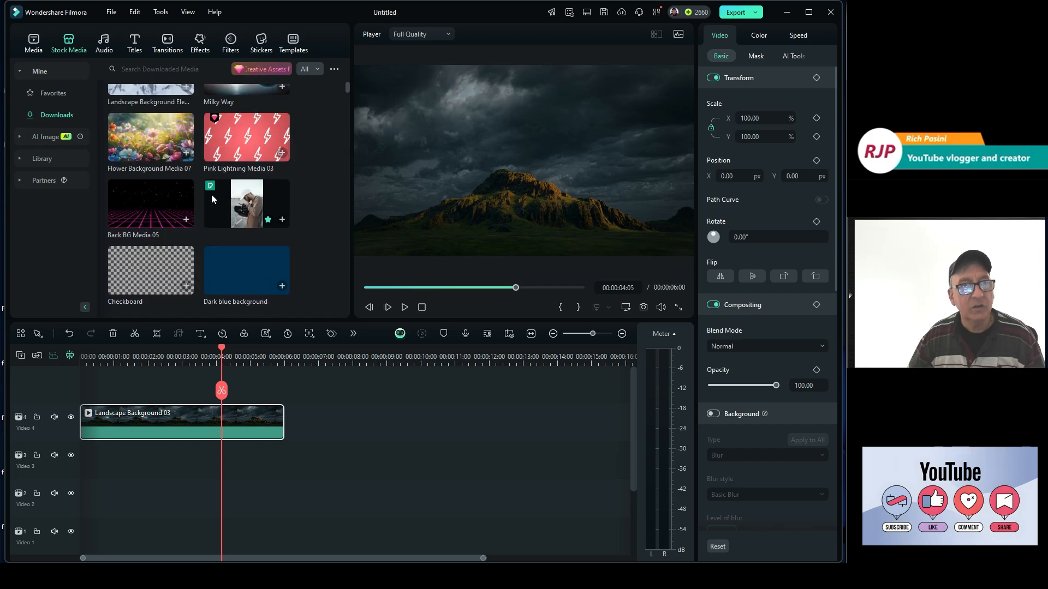
{"action": "scroll", "coordinate": [211, 196], "scroll_direction": "up", "scroll_amount": 1}
{"action": "left_click_drag", "start_coordinate": [147, 114], "coordinate": [78, 413]}
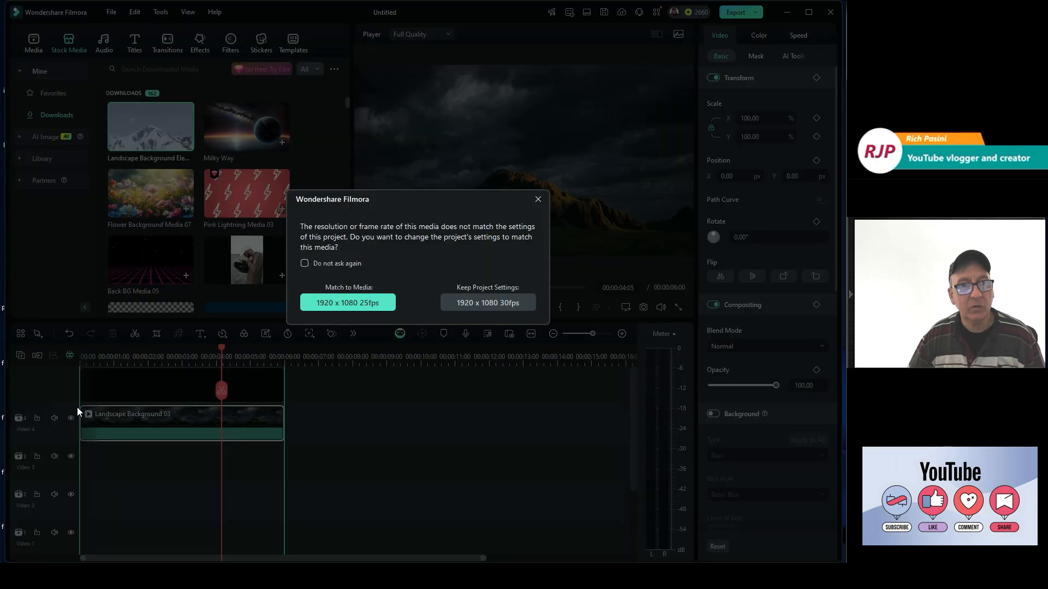
{"action": "left_click", "coordinate": [479, 307]}
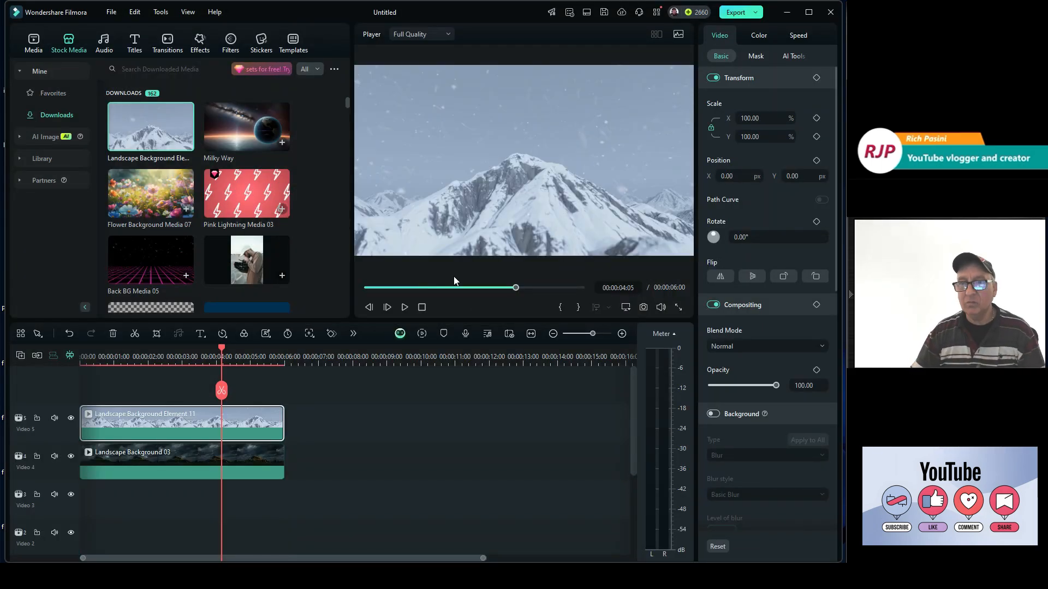
Move Landscape Background Element 11 directly after Landscape Background 03 in time and turn on AI Portrait Cutout for it.
{"action": "left_click_drag", "start_coordinate": [162, 432], "coordinate": [367, 435]}
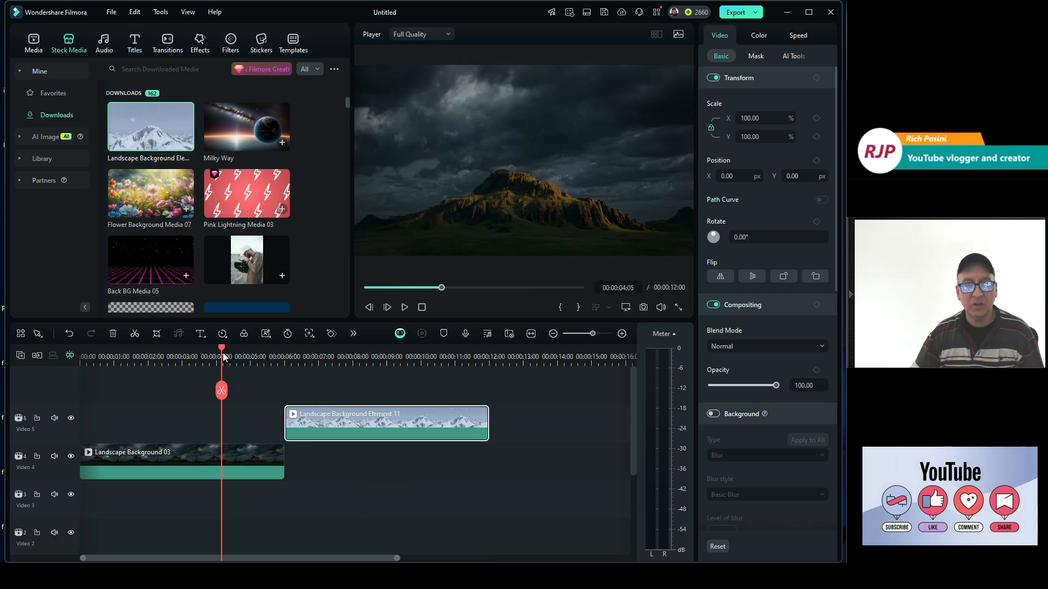
{"action": "left_click_drag", "start_coordinate": [221, 349], "coordinate": [346, 369]}
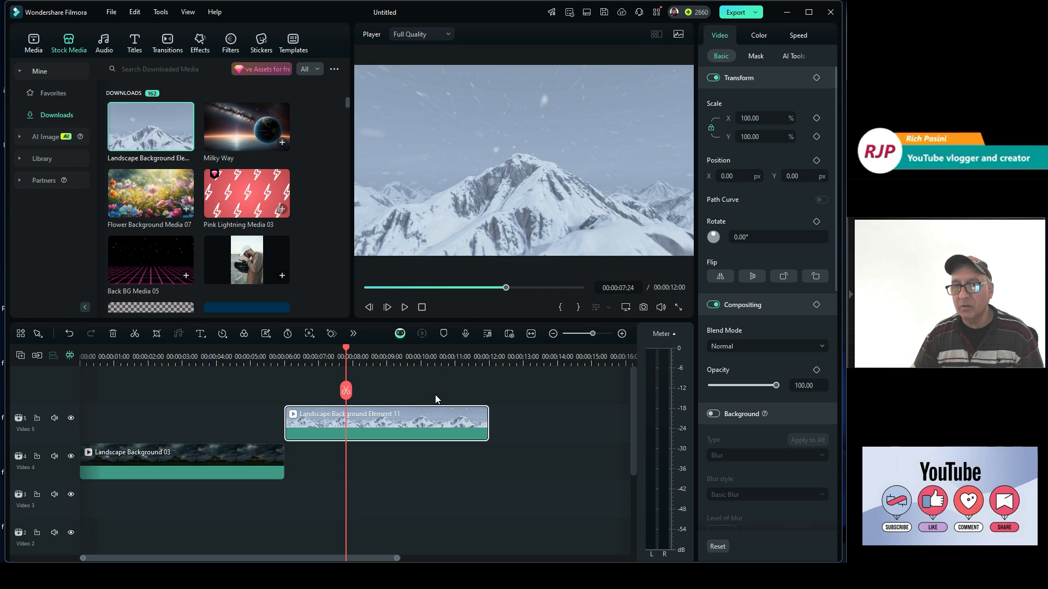
{"action": "left_click", "coordinate": [784, 56]}
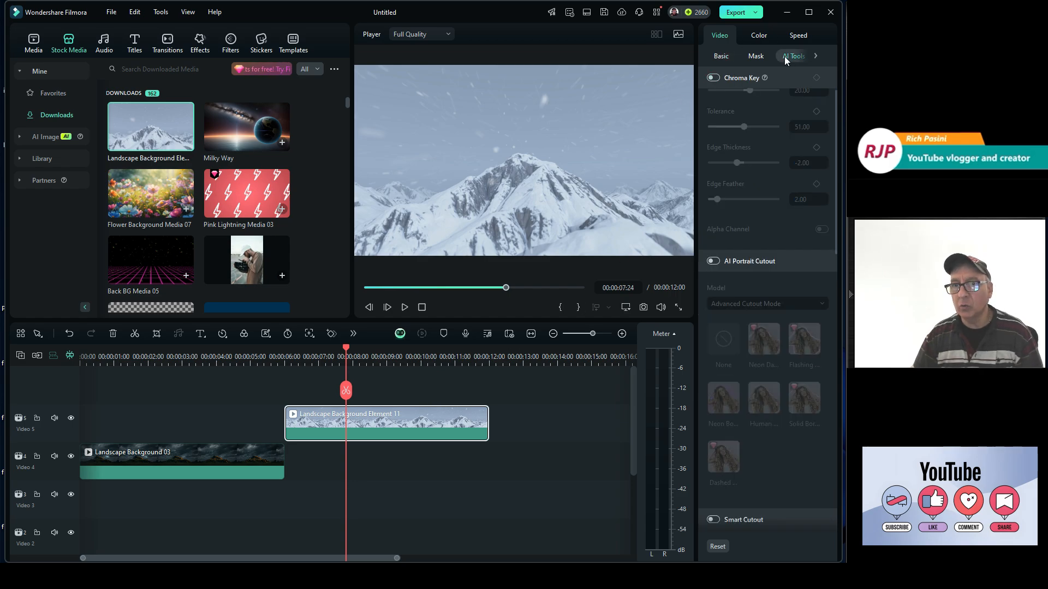
{"action": "left_click", "coordinate": [714, 262]}
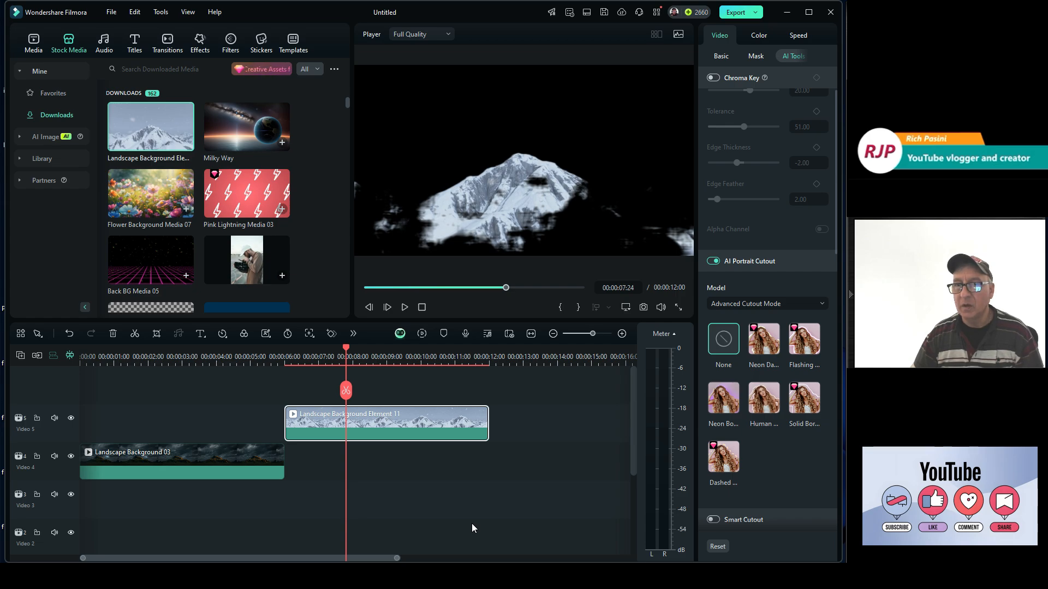
Try Quick Cutout Mode as the AI Portrait Cutout model on the snowy mountain clip.
{"action": "left_click", "coordinate": [823, 304]}
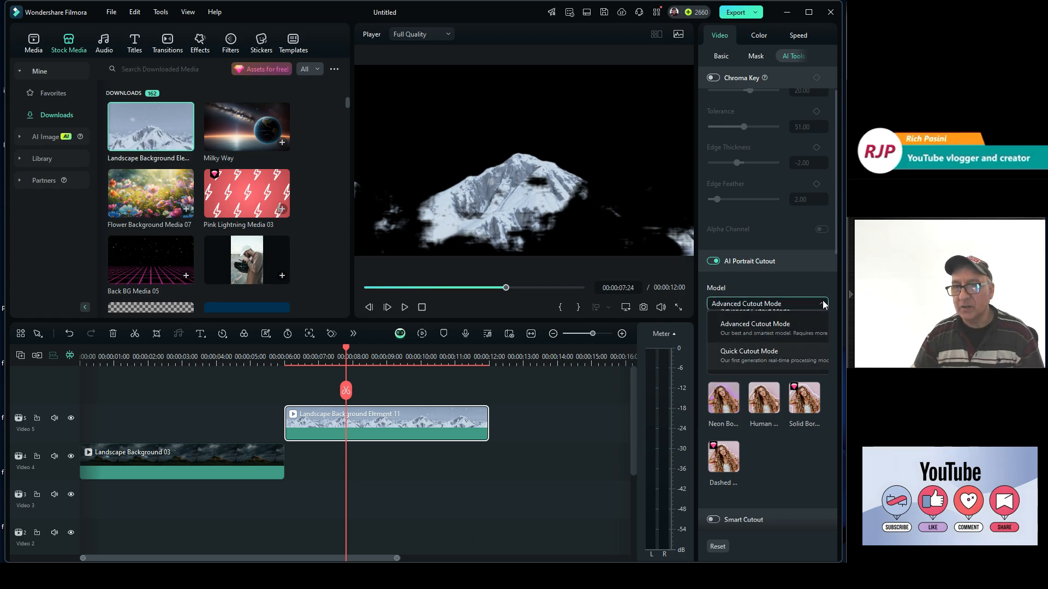
{"action": "left_click", "coordinate": [751, 352]}
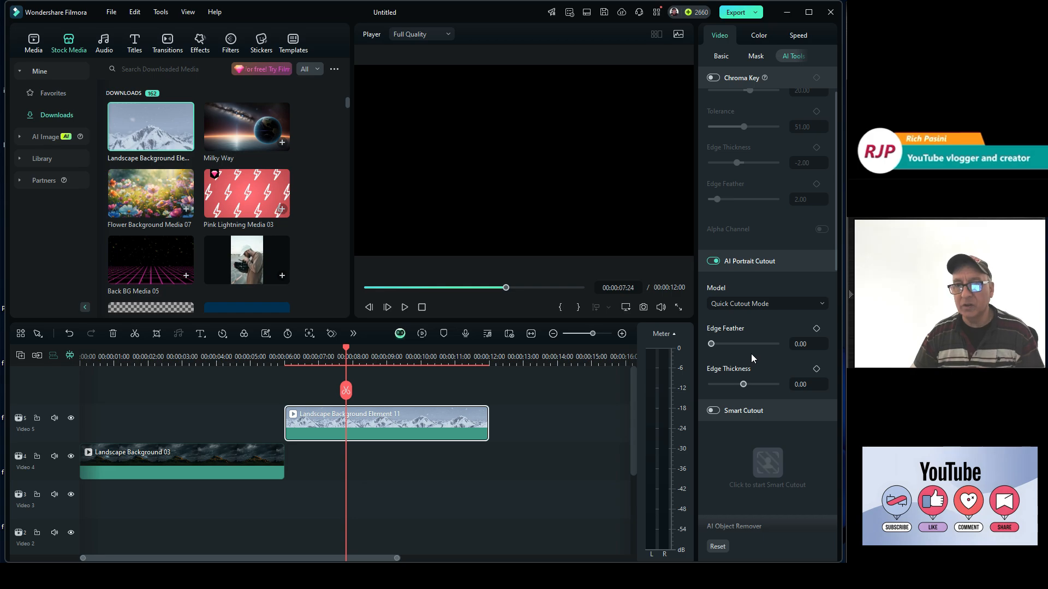
{"action": "left_click", "coordinate": [827, 305]}
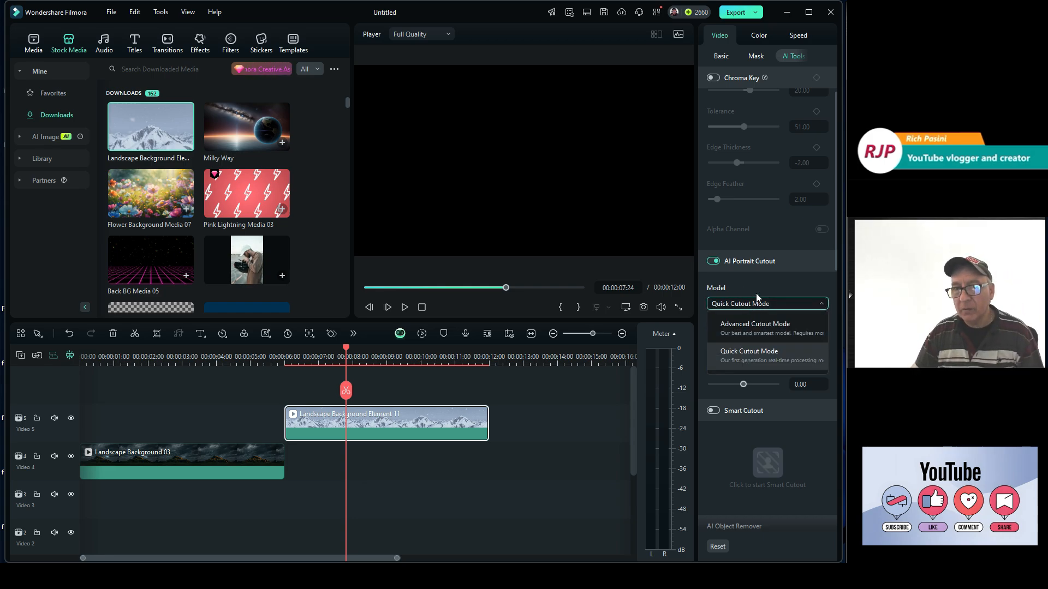
{"action": "left_click", "coordinate": [583, 413]}
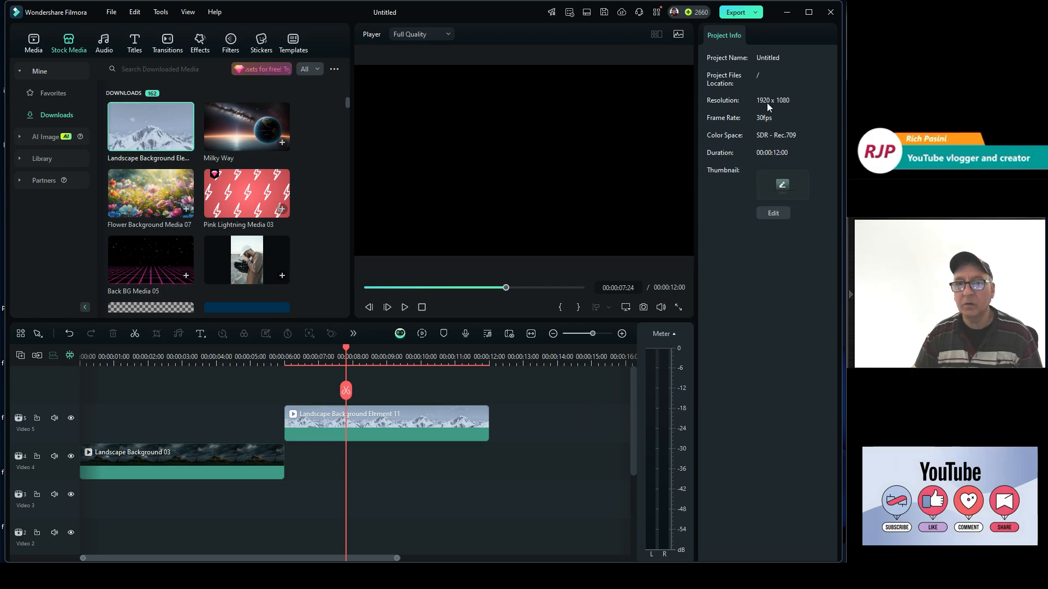
{"action": "left_click", "coordinate": [421, 424]}
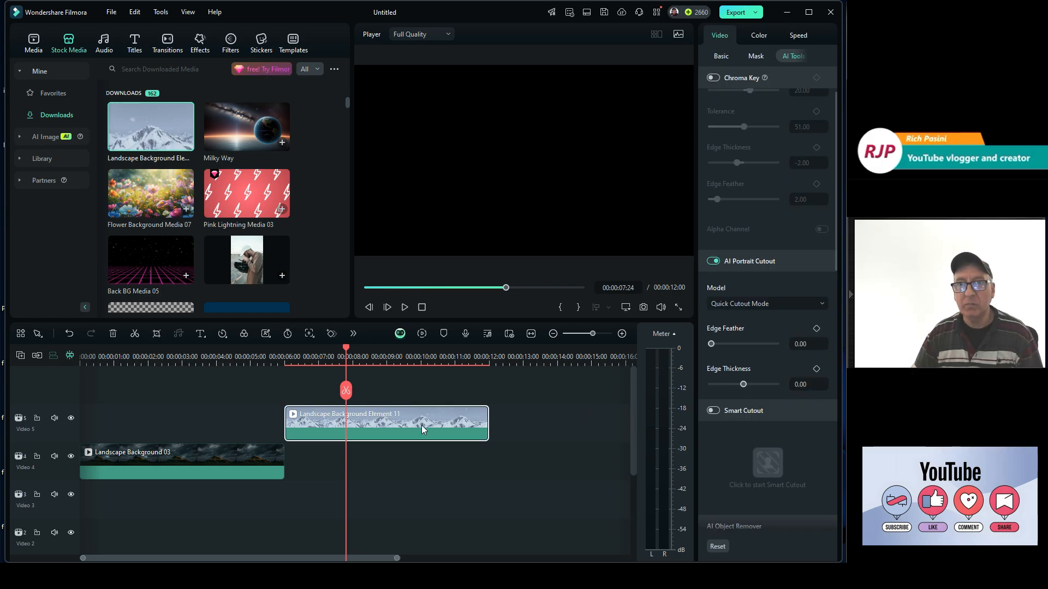
Compare the snowy mountain clip with AI Portrait Cutout in Advanced Cutout Mode and without it, leaving the cutout off.
{"action": "left_click", "coordinate": [712, 262]}
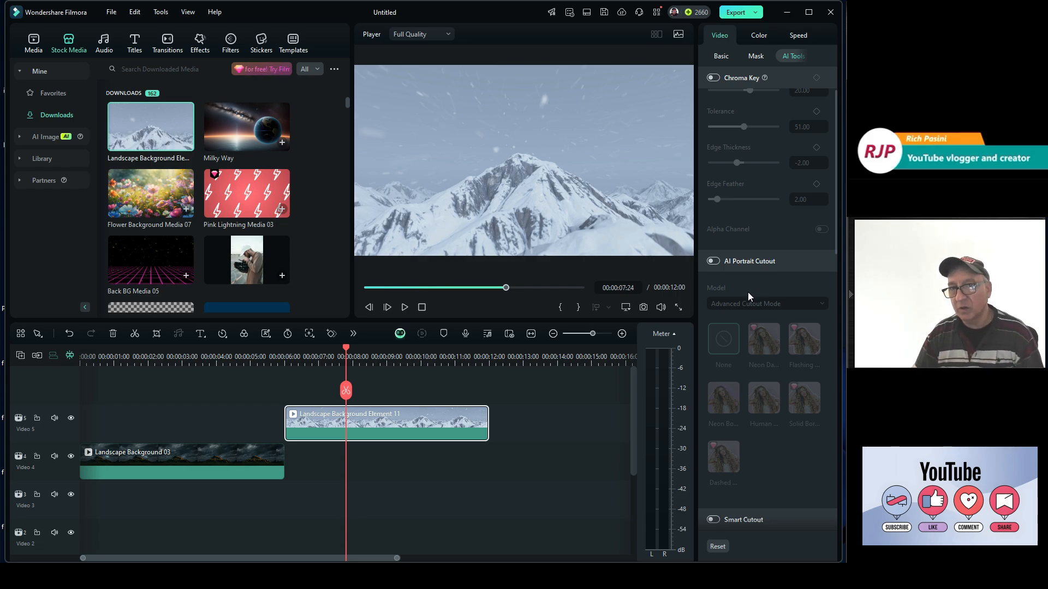
{"action": "left_click", "coordinate": [710, 263]}
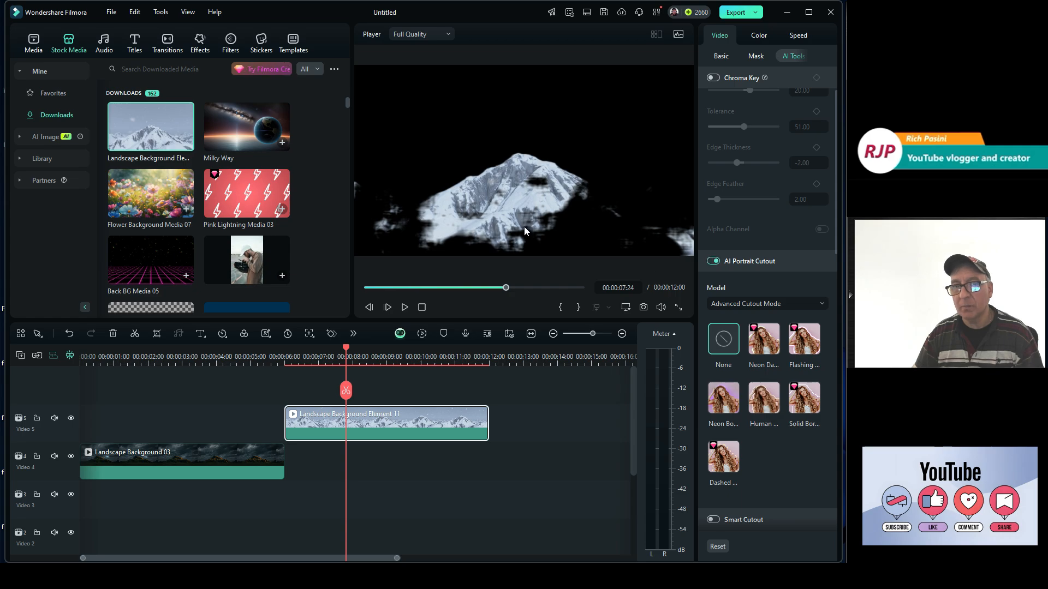
{"action": "left_click_drag", "start_coordinate": [526, 221], "coordinate": [543, 201]}
{"action": "left_click", "coordinate": [711, 262]}
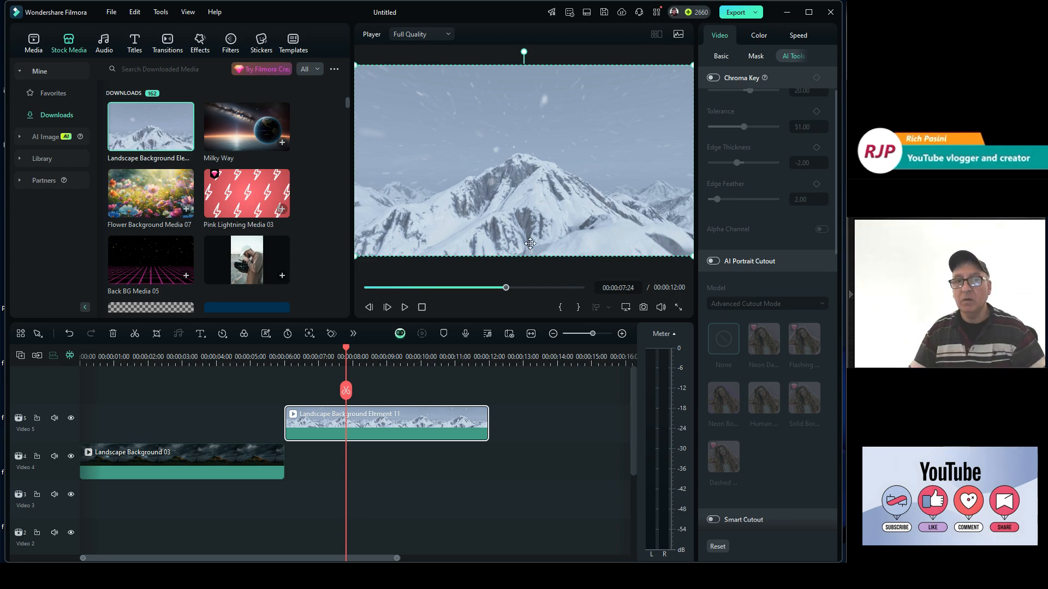
Play back the snowy mountain clip and preview Snapshot_36 from Project Media.
{"action": "left_click", "coordinate": [405, 307]}
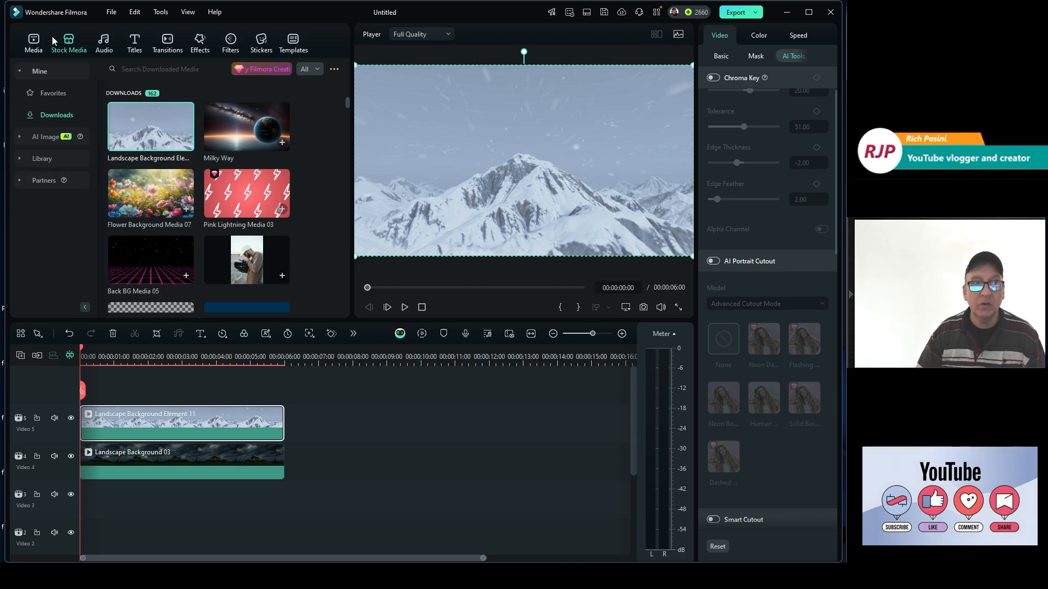
{"action": "left_click", "coordinate": [30, 48]}
{"action": "double_click", "coordinate": [129, 188]}
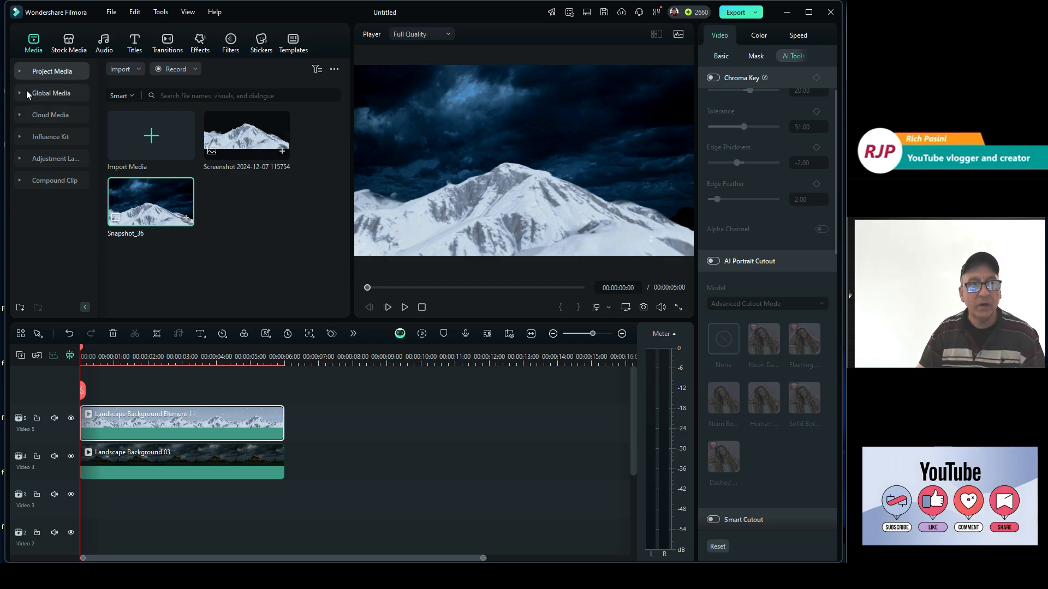
Preview the snowy mountain with blue sky background from the Trending category of the stock media library.
{"action": "left_click", "coordinate": [61, 50]}
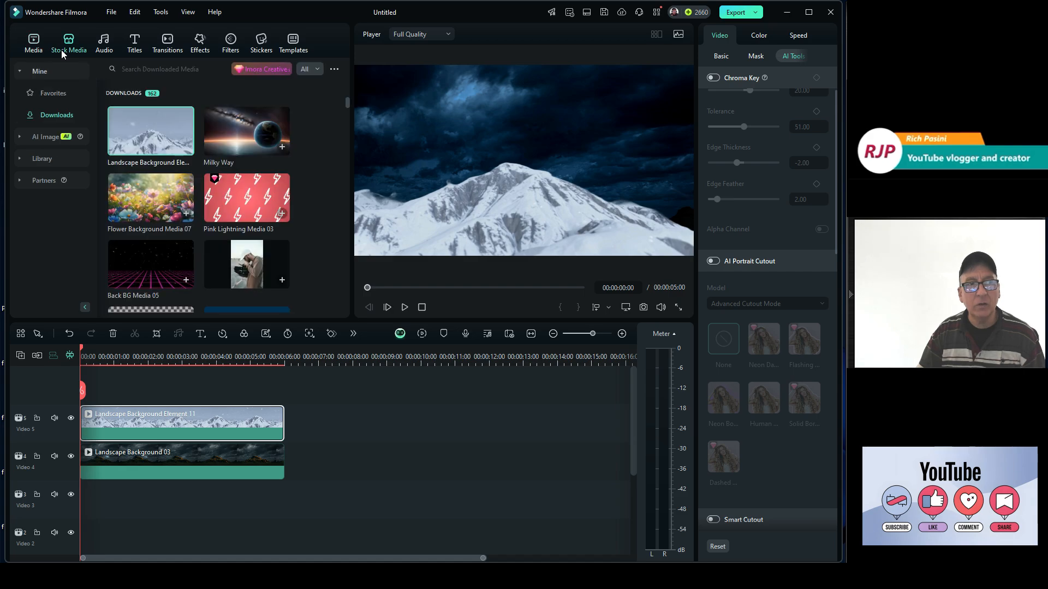
{"action": "left_click", "coordinate": [18, 155]}
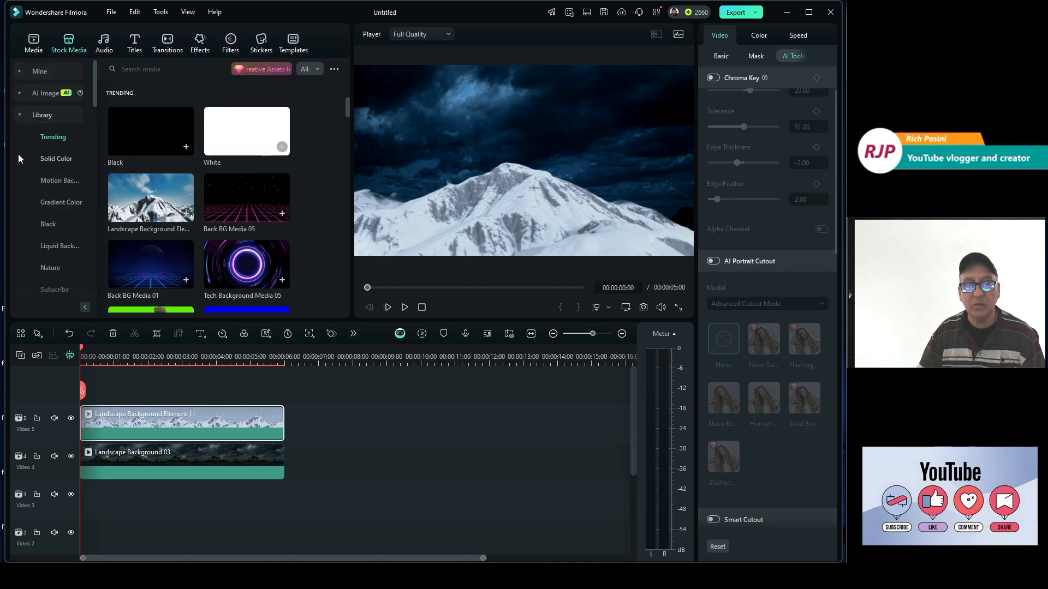
{"action": "left_click", "coordinate": [159, 194]}
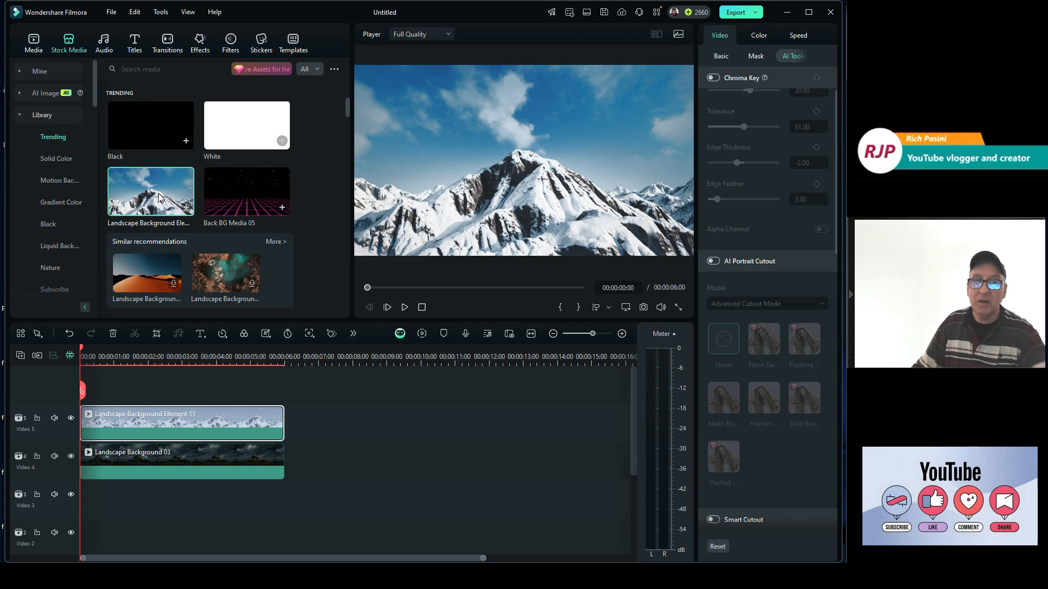
{"action": "left_click", "coordinate": [405, 307]}
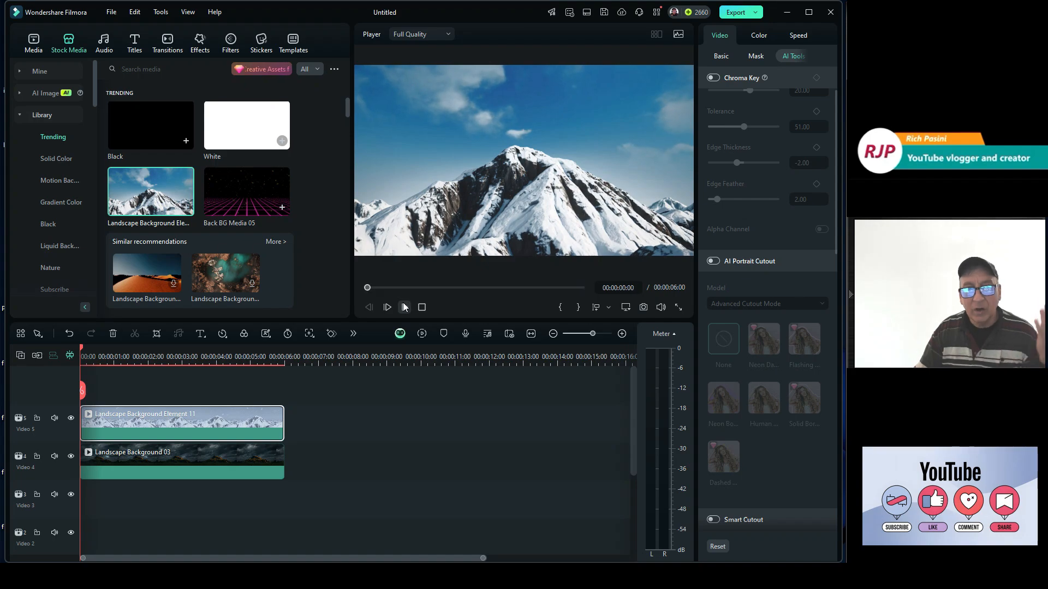
Place the trending stock clip Explosion02 on a new track above the mountain clips, keeping the 1920 x 1080 30fps project settings.
{"action": "scroll", "coordinate": [145, 255], "scroll_direction": "up", "scroll_amount": 1}
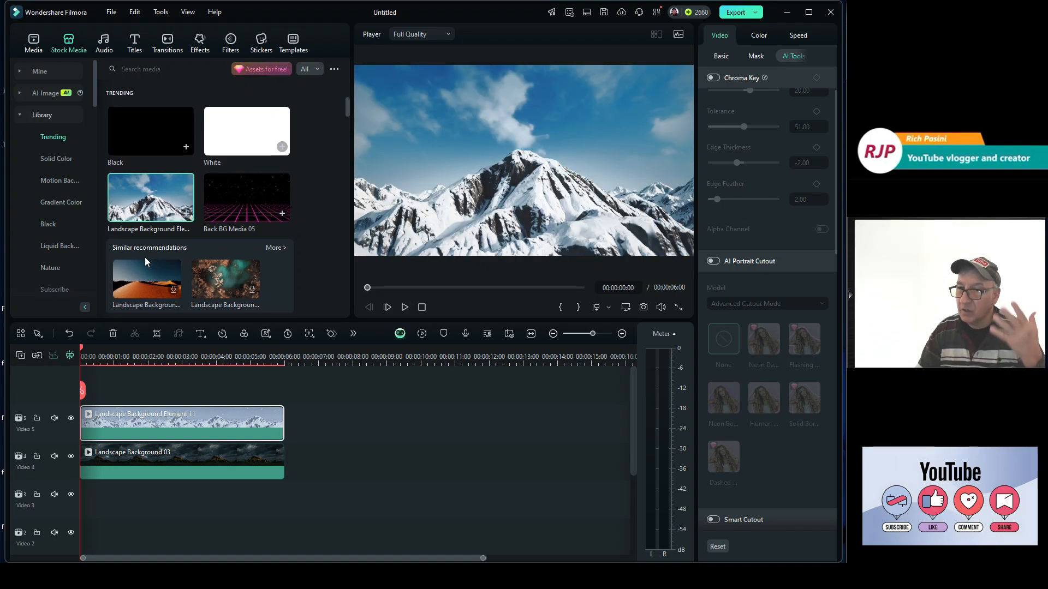
{"action": "scroll", "coordinate": [145, 258], "scroll_direction": "down", "scroll_amount": 3}
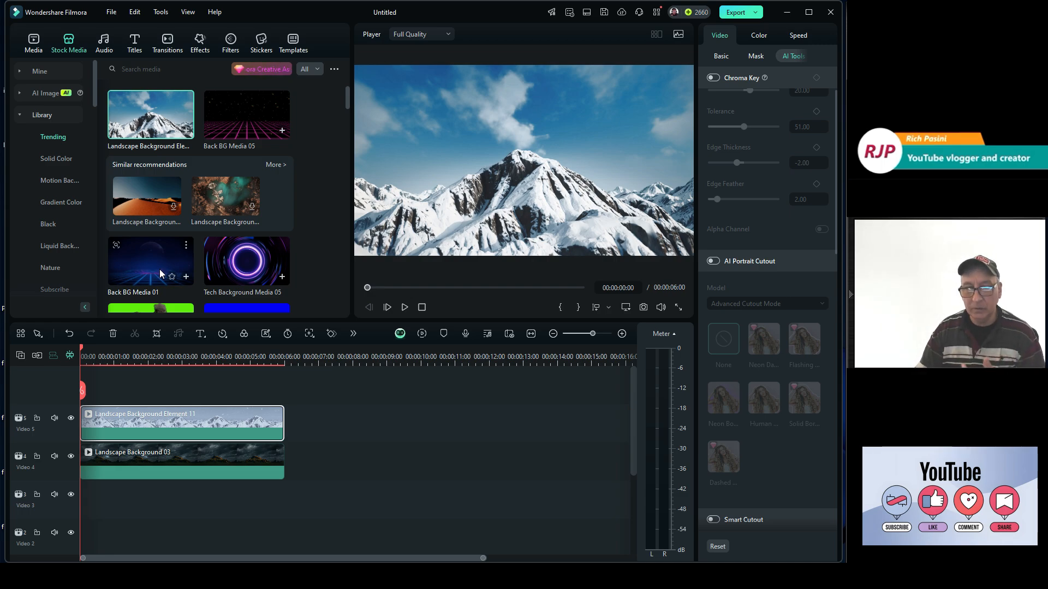
{"action": "scroll", "coordinate": [160, 271], "scroll_direction": "down", "scroll_amount": 5}
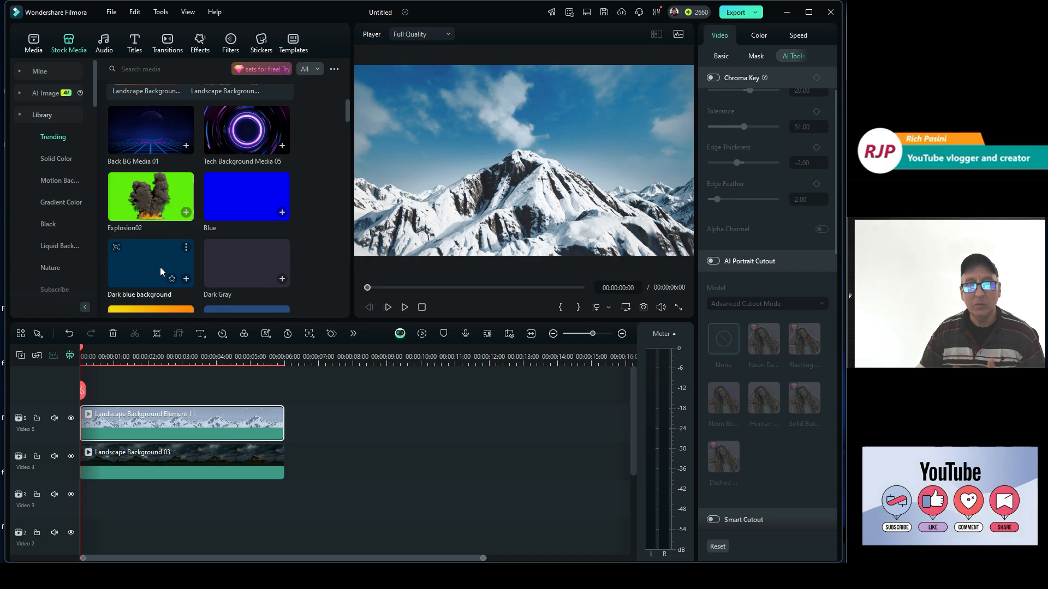
{"action": "left_click_drag", "start_coordinate": [149, 198], "coordinate": [118, 388]}
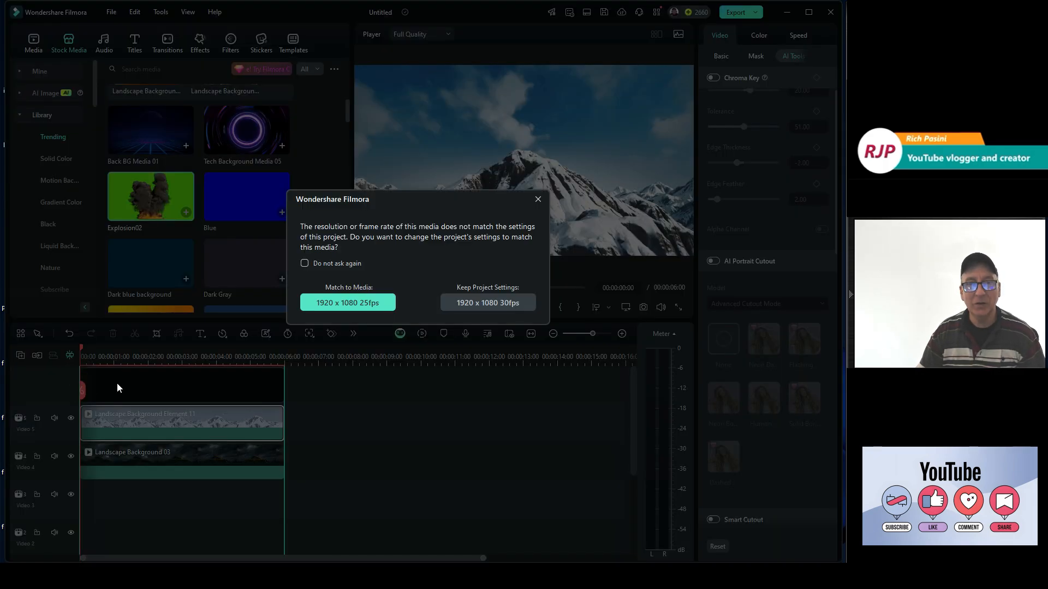
{"action": "left_click", "coordinate": [487, 303]}
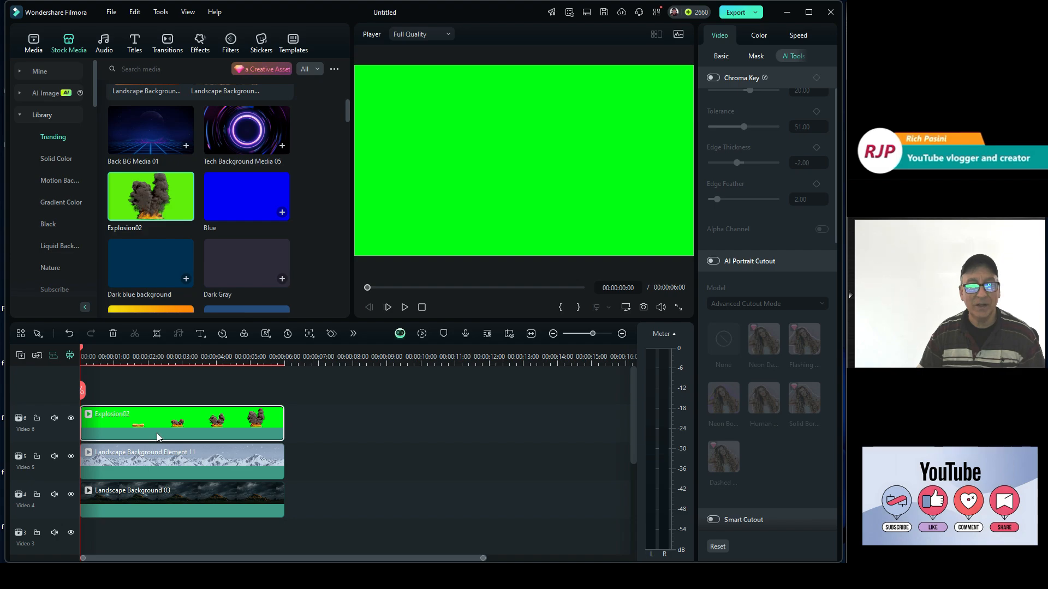
Play back the Explosion02 clip and search the stock media for similar clips.
{"action": "left_click", "coordinate": [405, 308]}
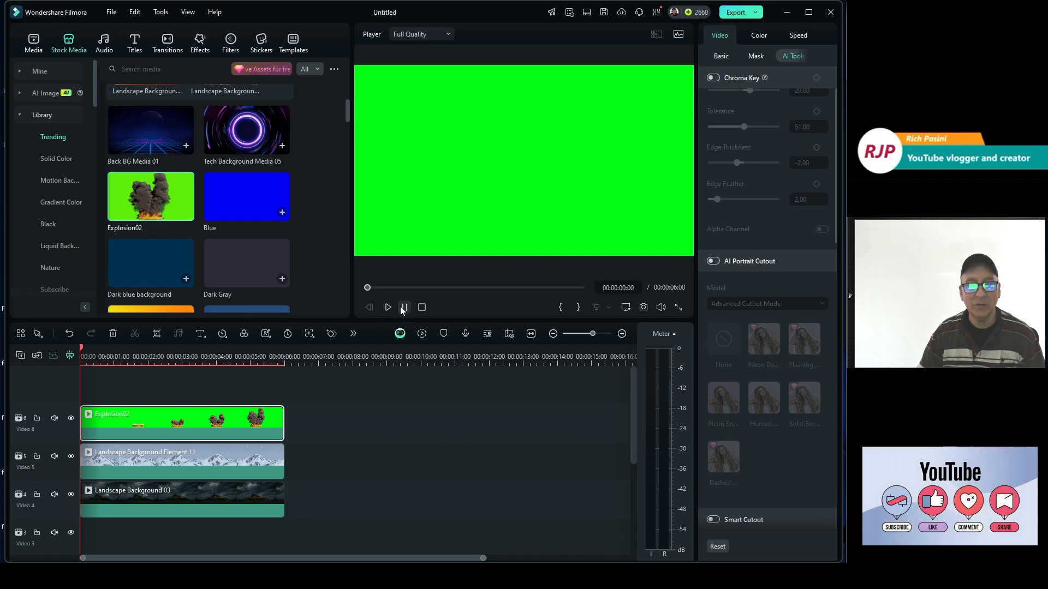
{"action": "right_click", "coordinate": [244, 422]}
{"action": "left_click", "coordinate": [476, 410]}
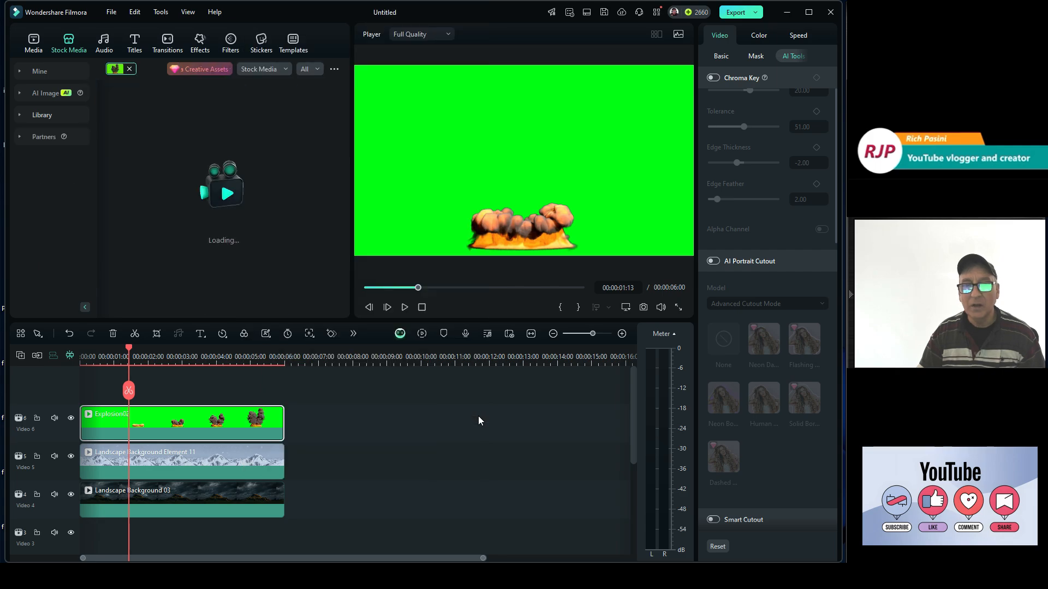
Enable AI Portrait Cutout on the Explosion02 clip and set its model to Quick Cutout Mode.
{"action": "left_click", "coordinate": [712, 261]}
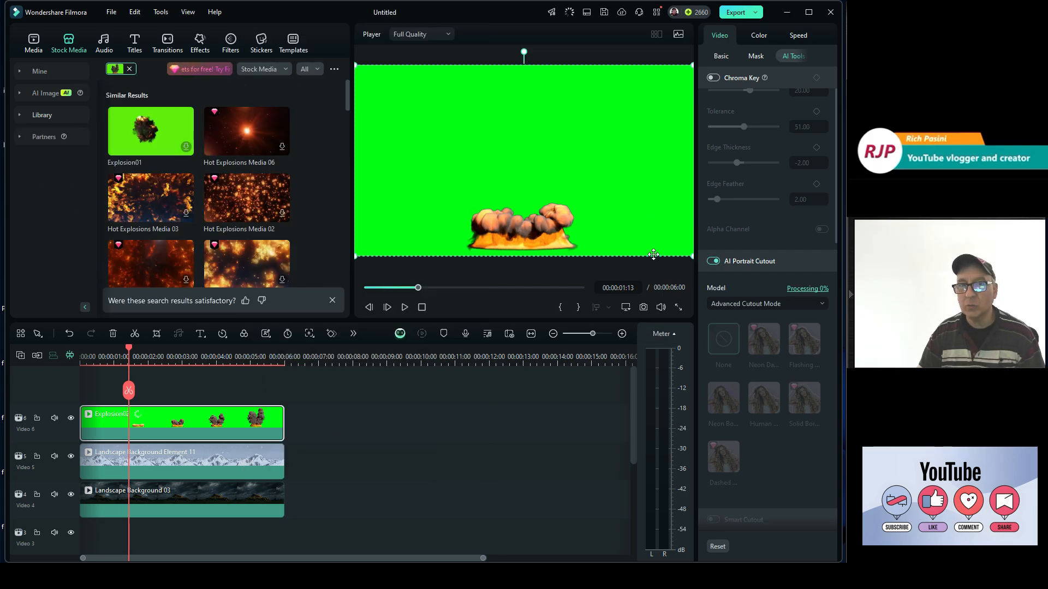
{"action": "left_click", "coordinate": [713, 262]}
{"action": "left_click", "coordinate": [725, 263]}
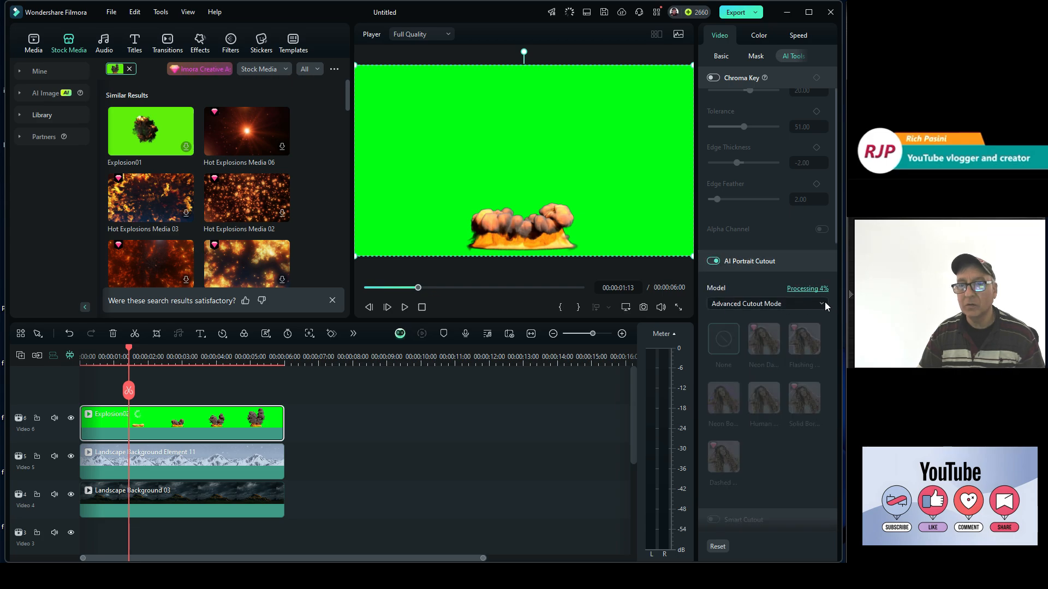
{"action": "left_click", "coordinate": [790, 304]}
{"action": "left_click", "coordinate": [739, 349]}
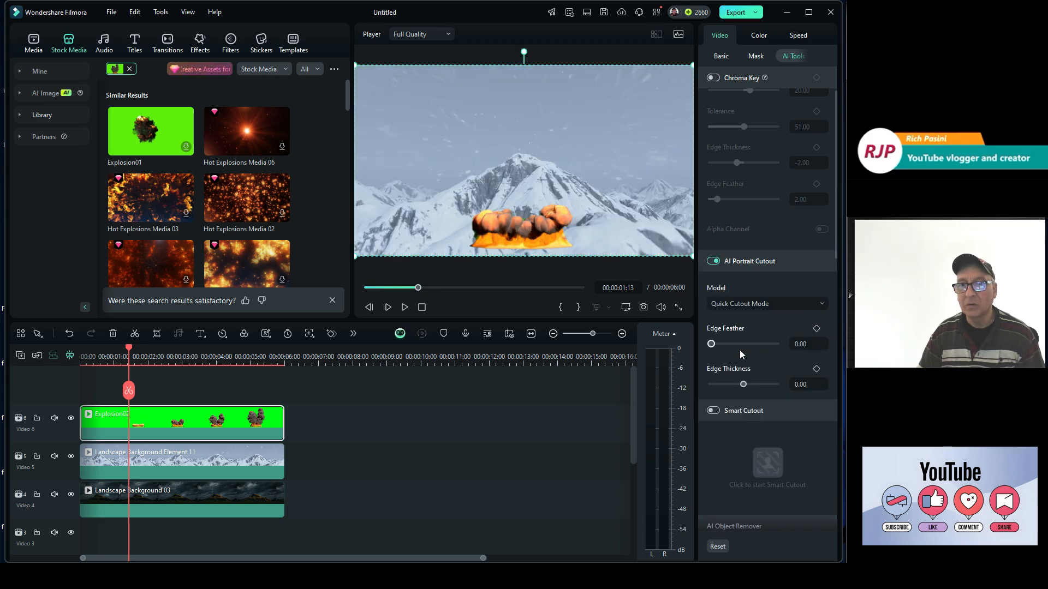
Move the explosion cutout slightly down in the frame and play the composite from the start.
{"action": "left_click_drag", "start_coordinate": [525, 246], "coordinate": [525, 258]}
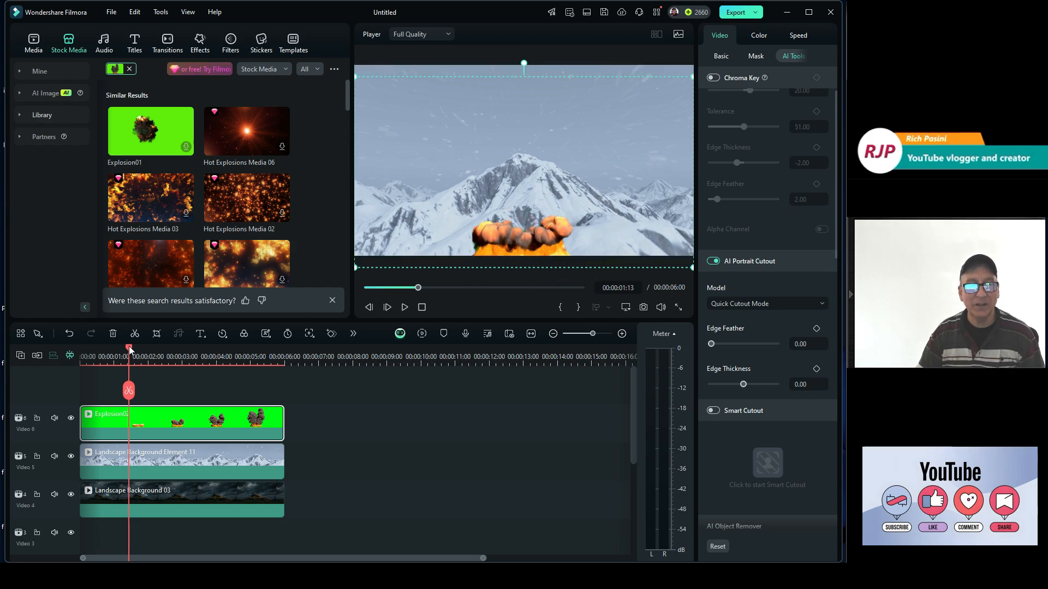
{"action": "left_click_drag", "start_coordinate": [126, 353], "coordinate": [82, 353]}
{"action": "left_click", "coordinate": [404, 307]}
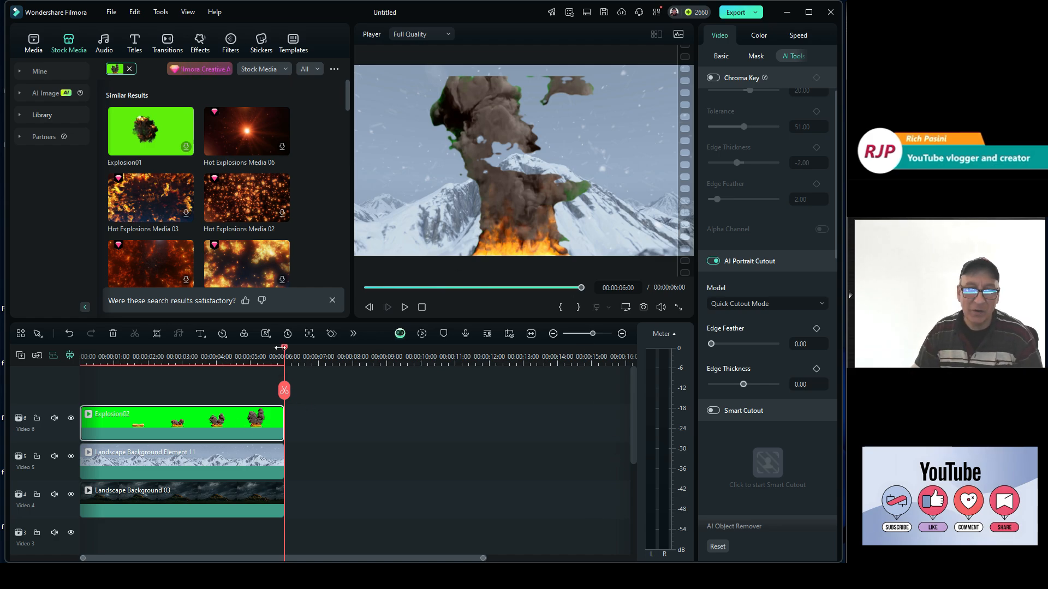
Cut the Explosion02 clip from the timeline, leaving the two landscape clips in place.
{"action": "left_click_drag", "start_coordinate": [284, 349], "coordinate": [109, 355]}
{"action": "right_click", "coordinate": [161, 426]}
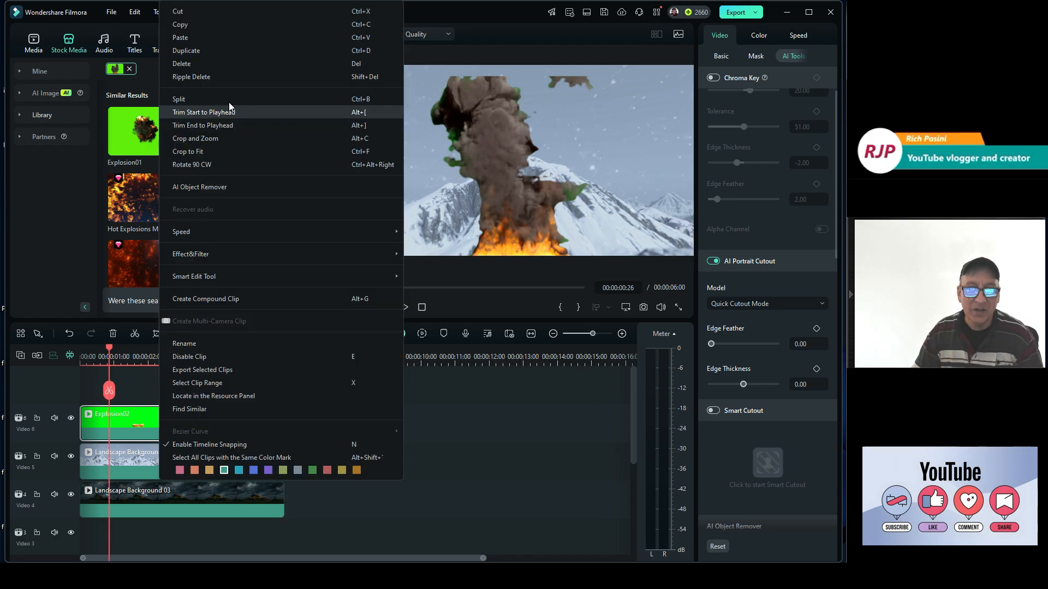
{"action": "left_click", "coordinate": [216, 12]}
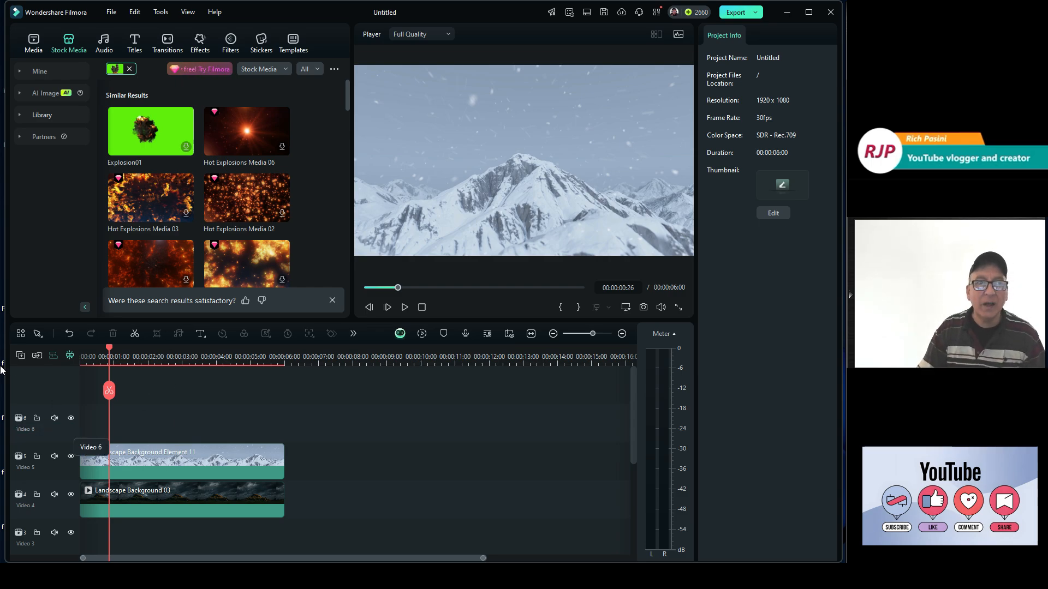
Look through the stock Library categories and the AI Image generation tool, and return to Project Media.
{"action": "left_click", "coordinate": [28, 116]}
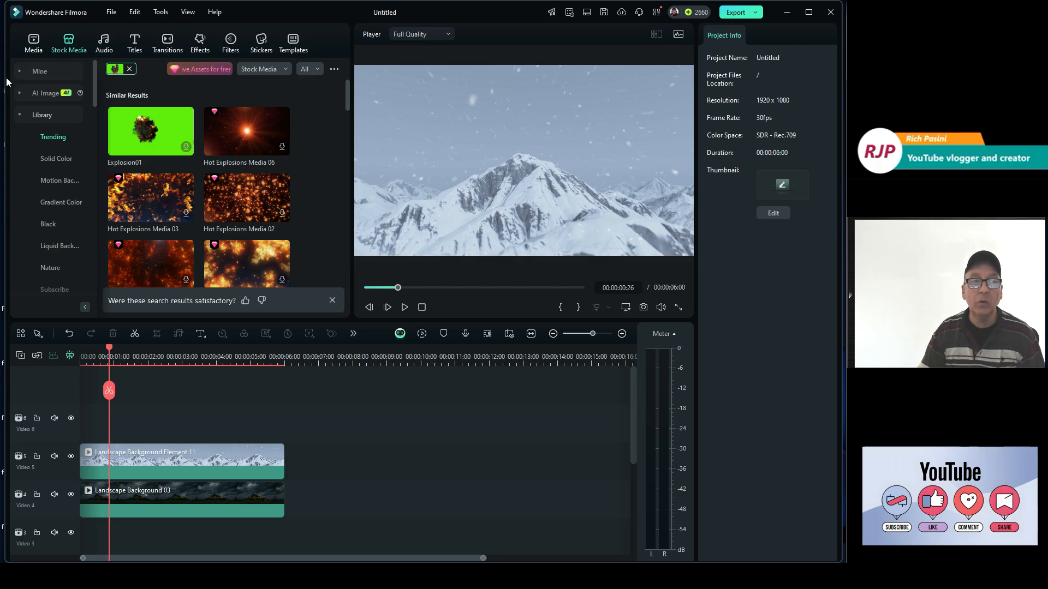
{"action": "left_click", "coordinate": [18, 111]}
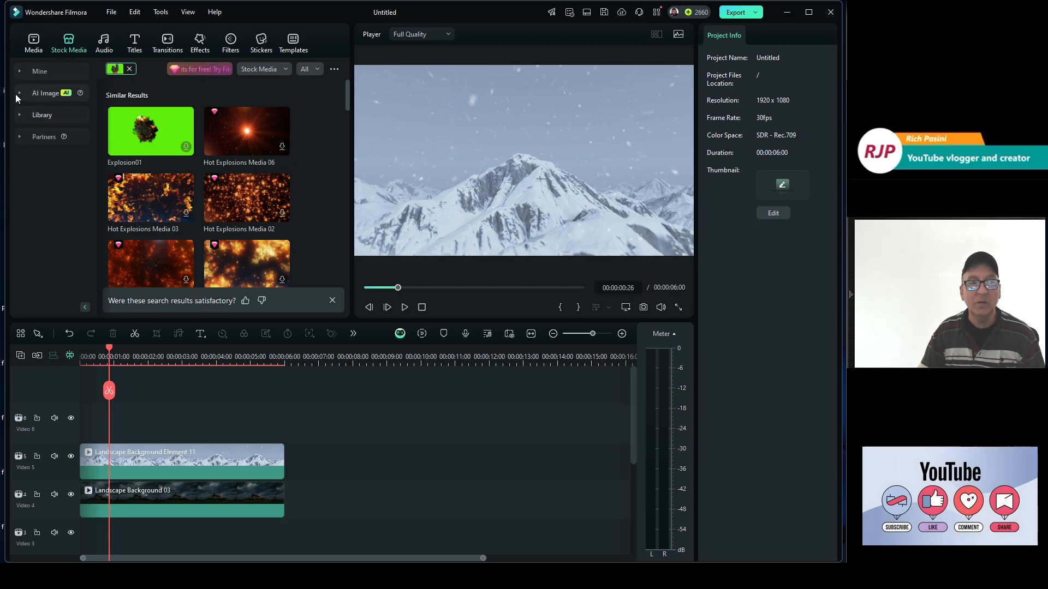
{"action": "left_click", "coordinate": [19, 94]}
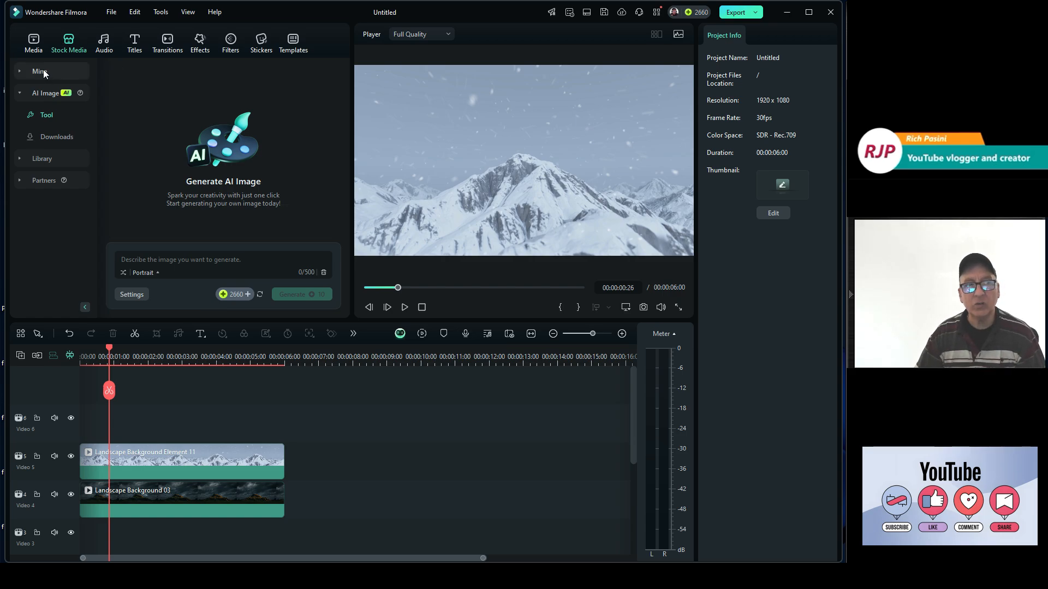
{"action": "left_click", "coordinate": [34, 48]}
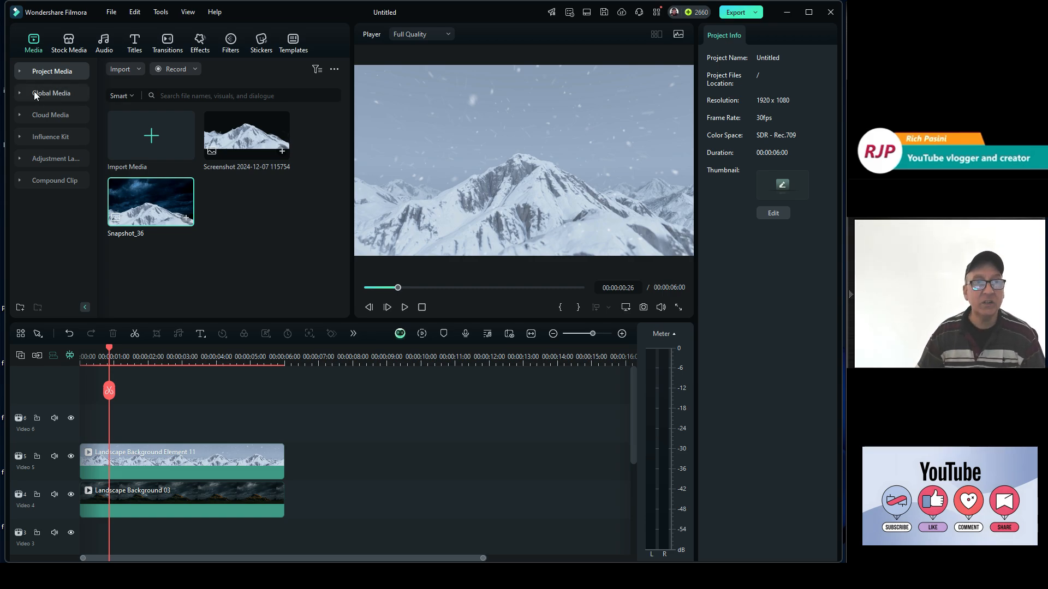
Check the installed Filmora version in the About information and close it.
{"action": "left_click", "coordinate": [216, 12]}
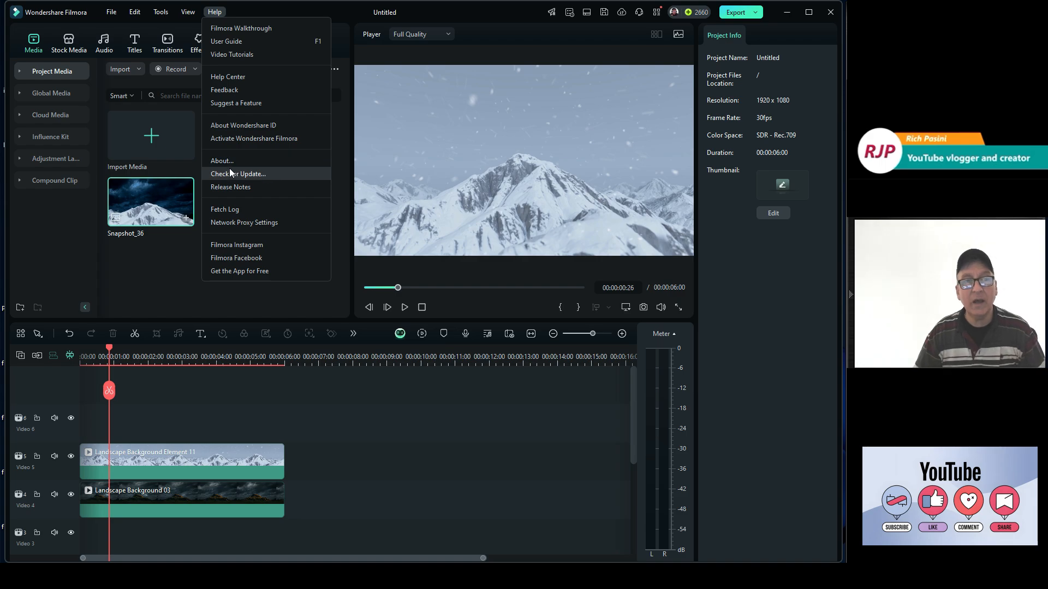
{"action": "left_click", "coordinate": [292, 10]}
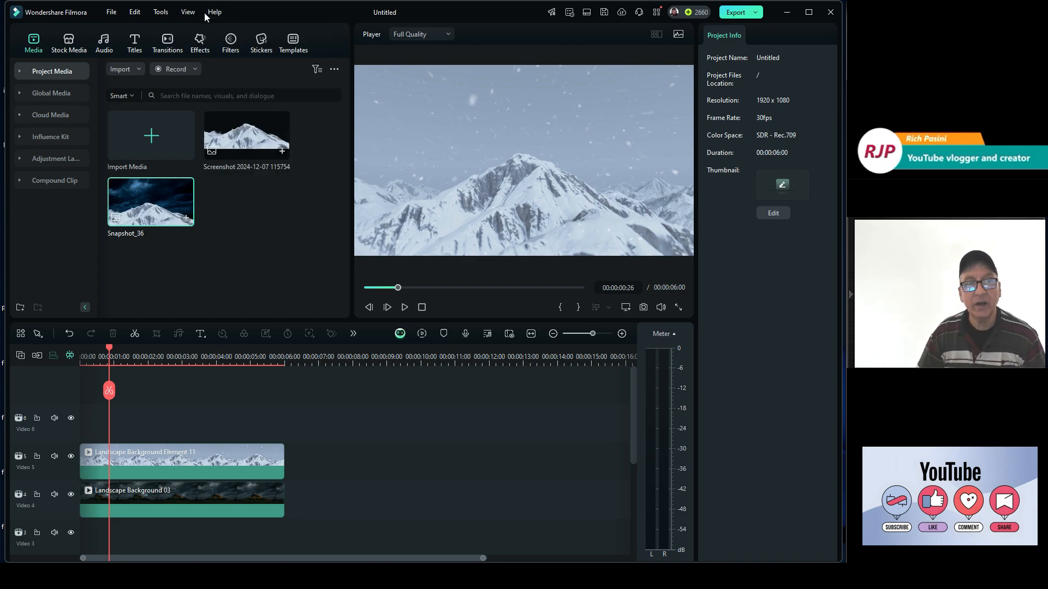
{"action": "left_click", "coordinate": [213, 12]}
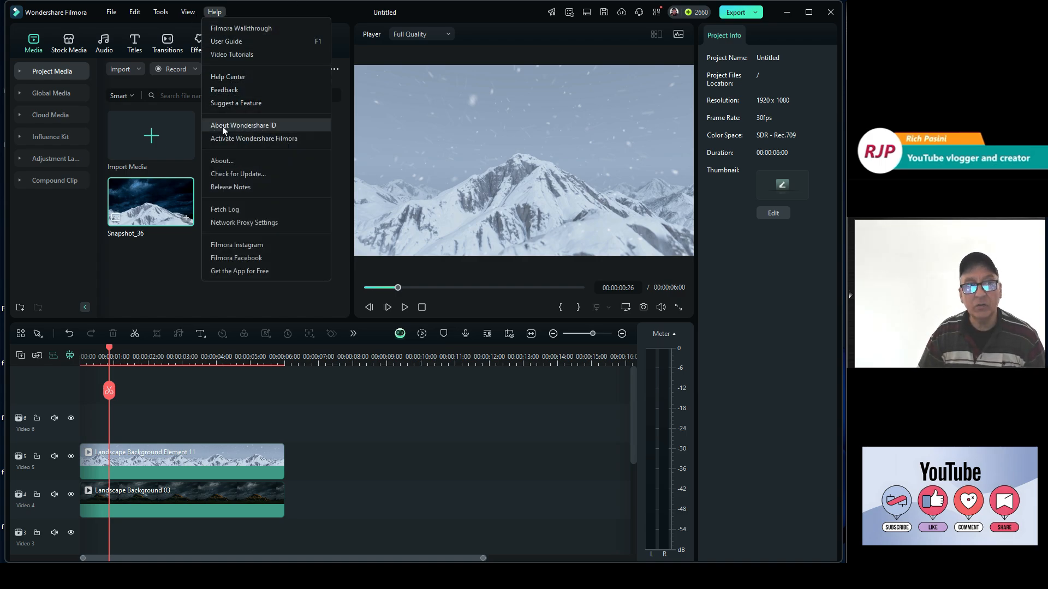
{"action": "left_click", "coordinate": [222, 162]}
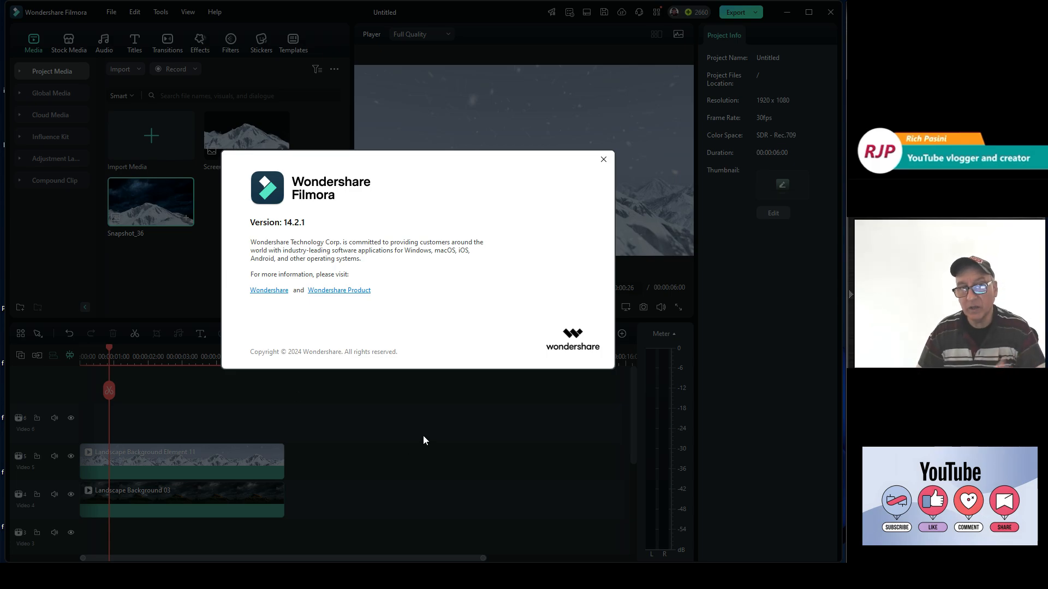
{"action": "left_click", "coordinate": [603, 160]}
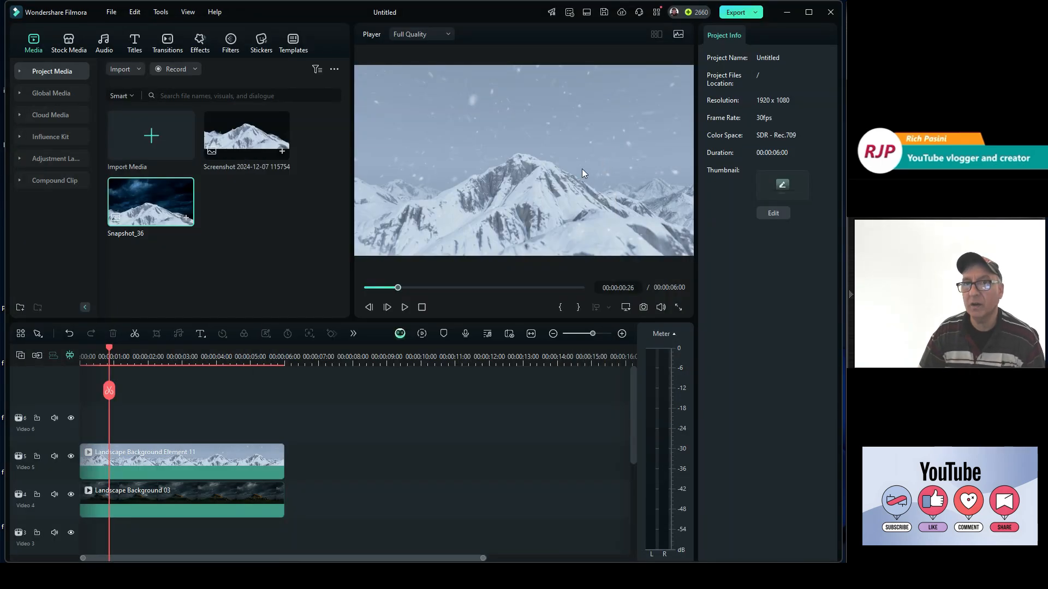